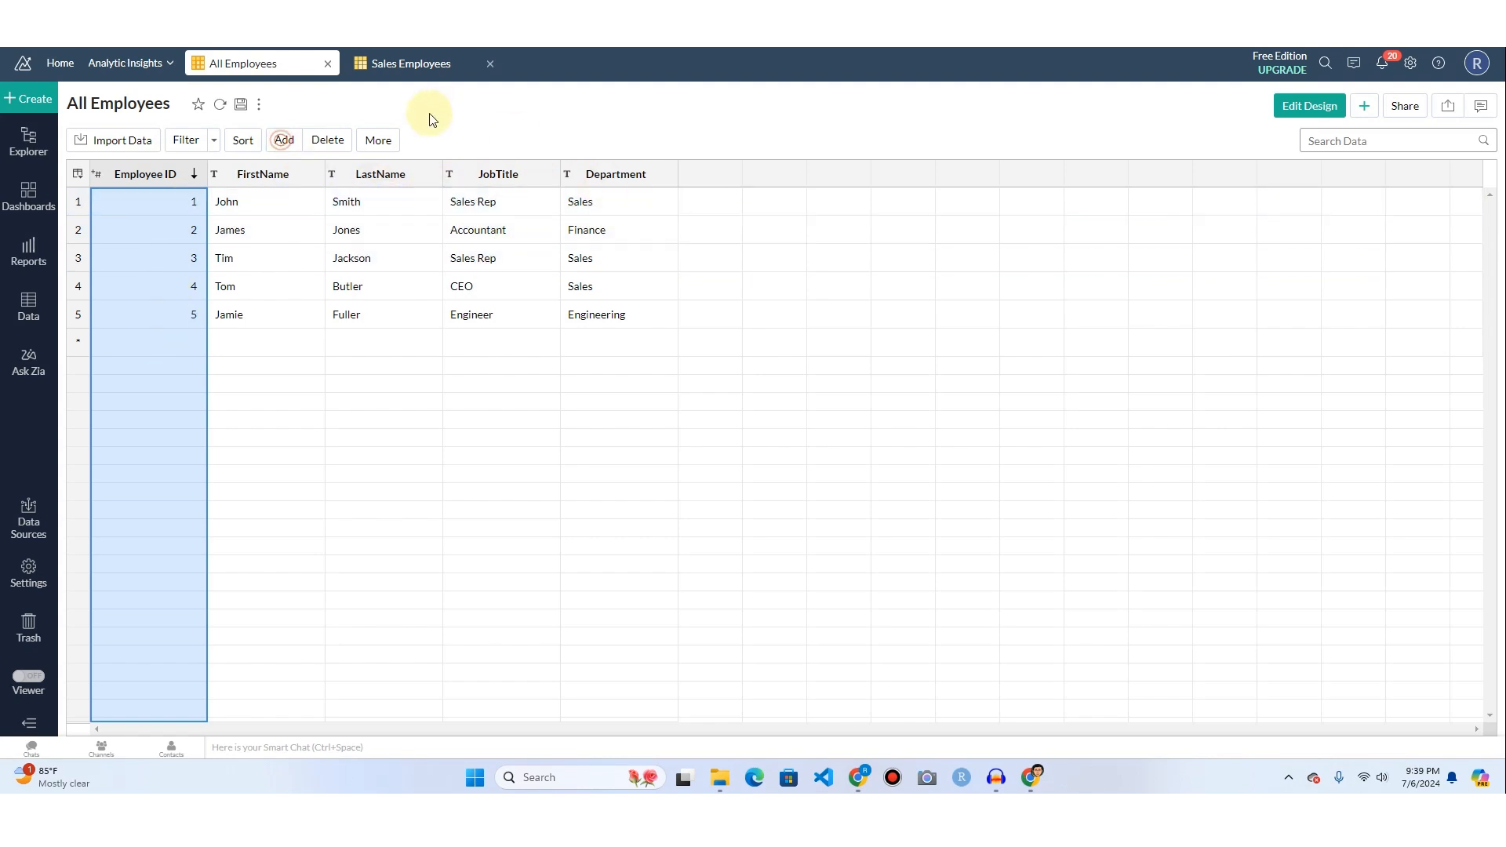
# Review the Sales Employees table and return to the All Employees table to compare their records.
pyautogui.click(417, 66)
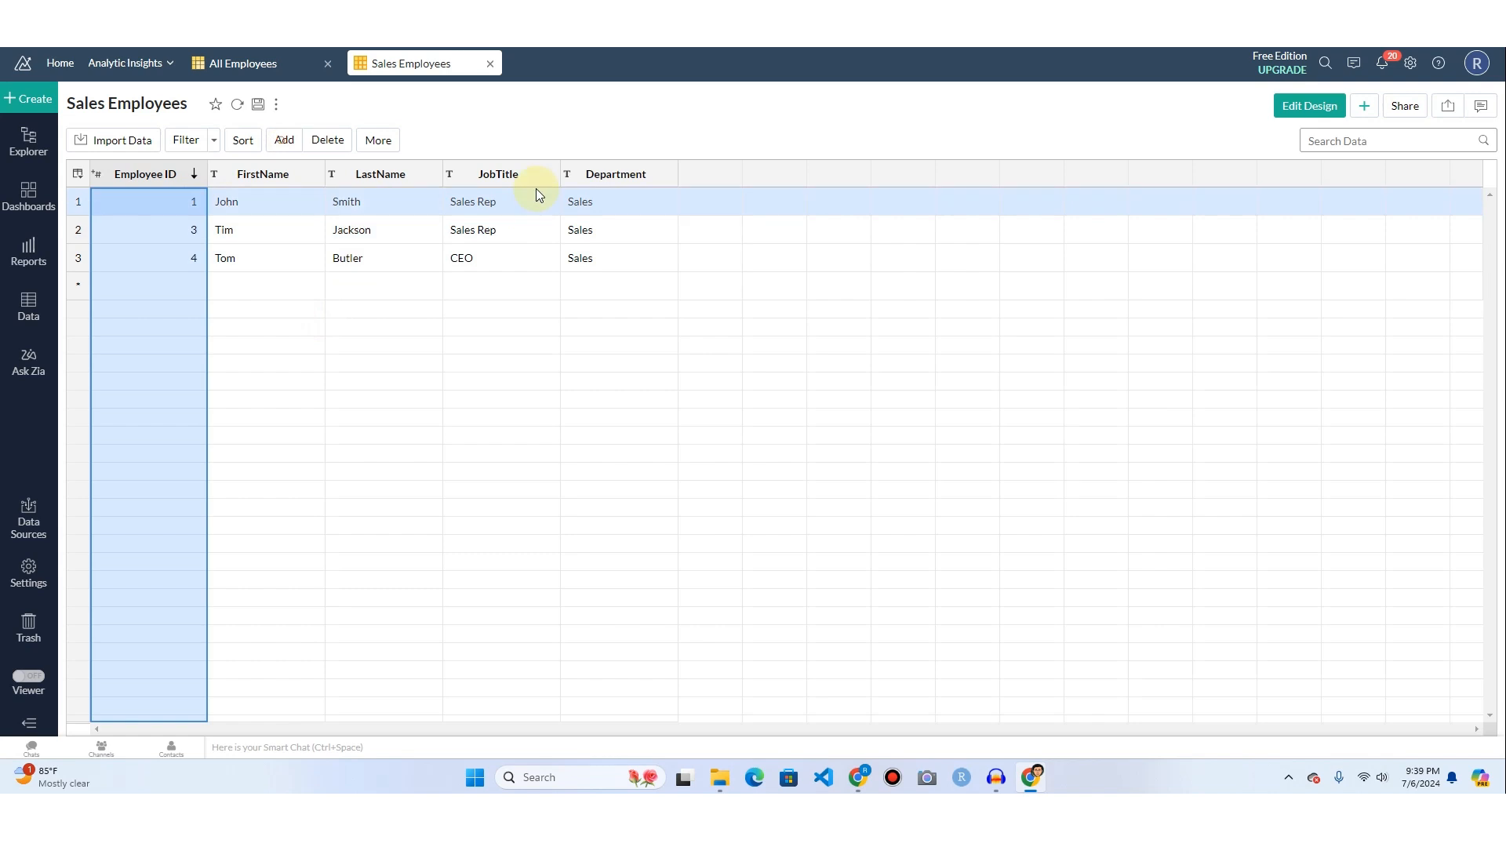
pyautogui.click(271, 66)
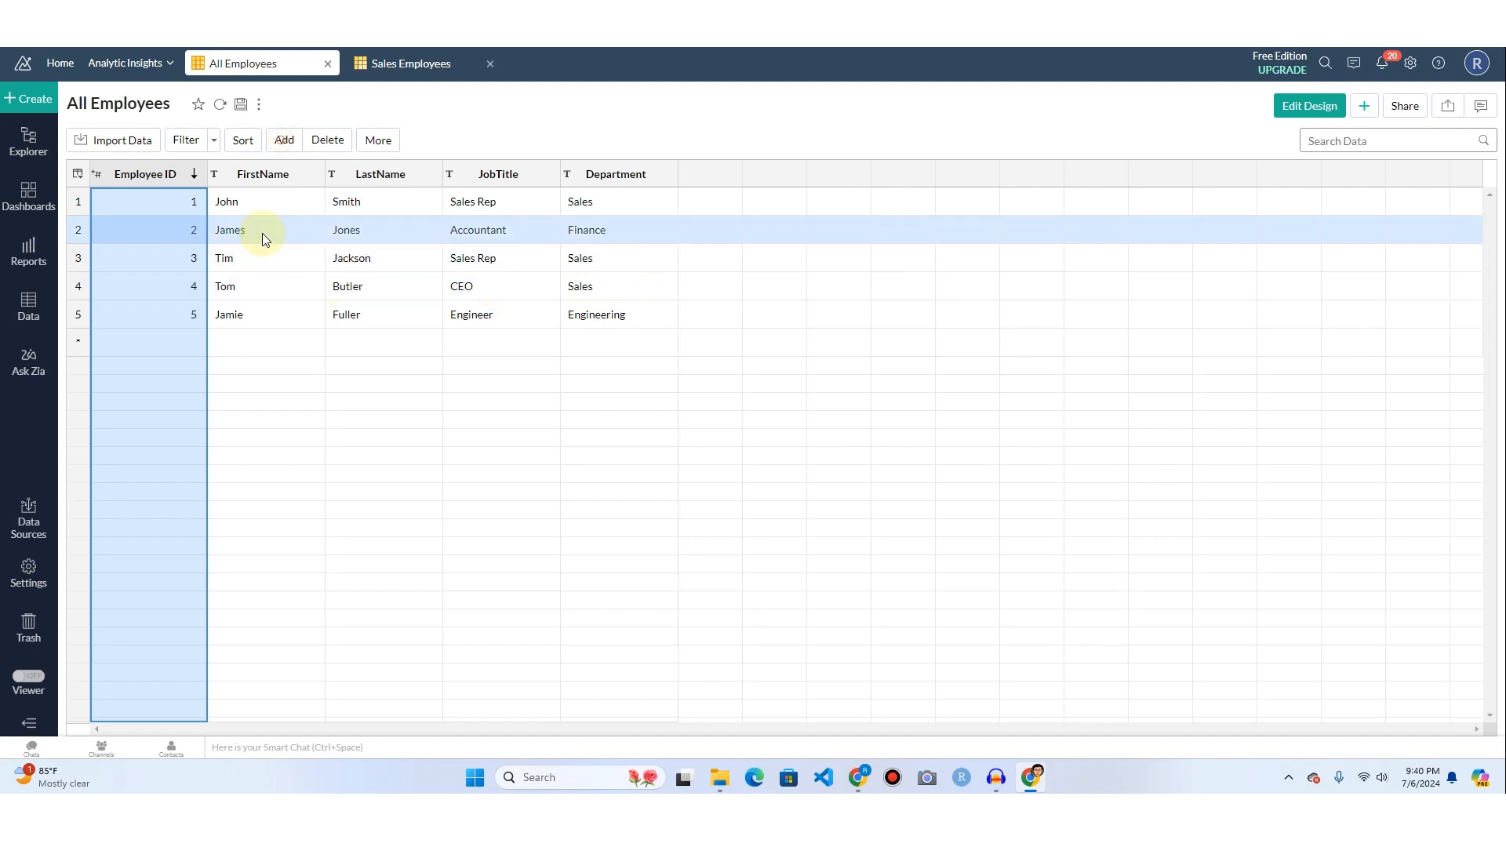
# Create a new query table and clear the sample SQL from its editor.
pyautogui.click(32, 98)
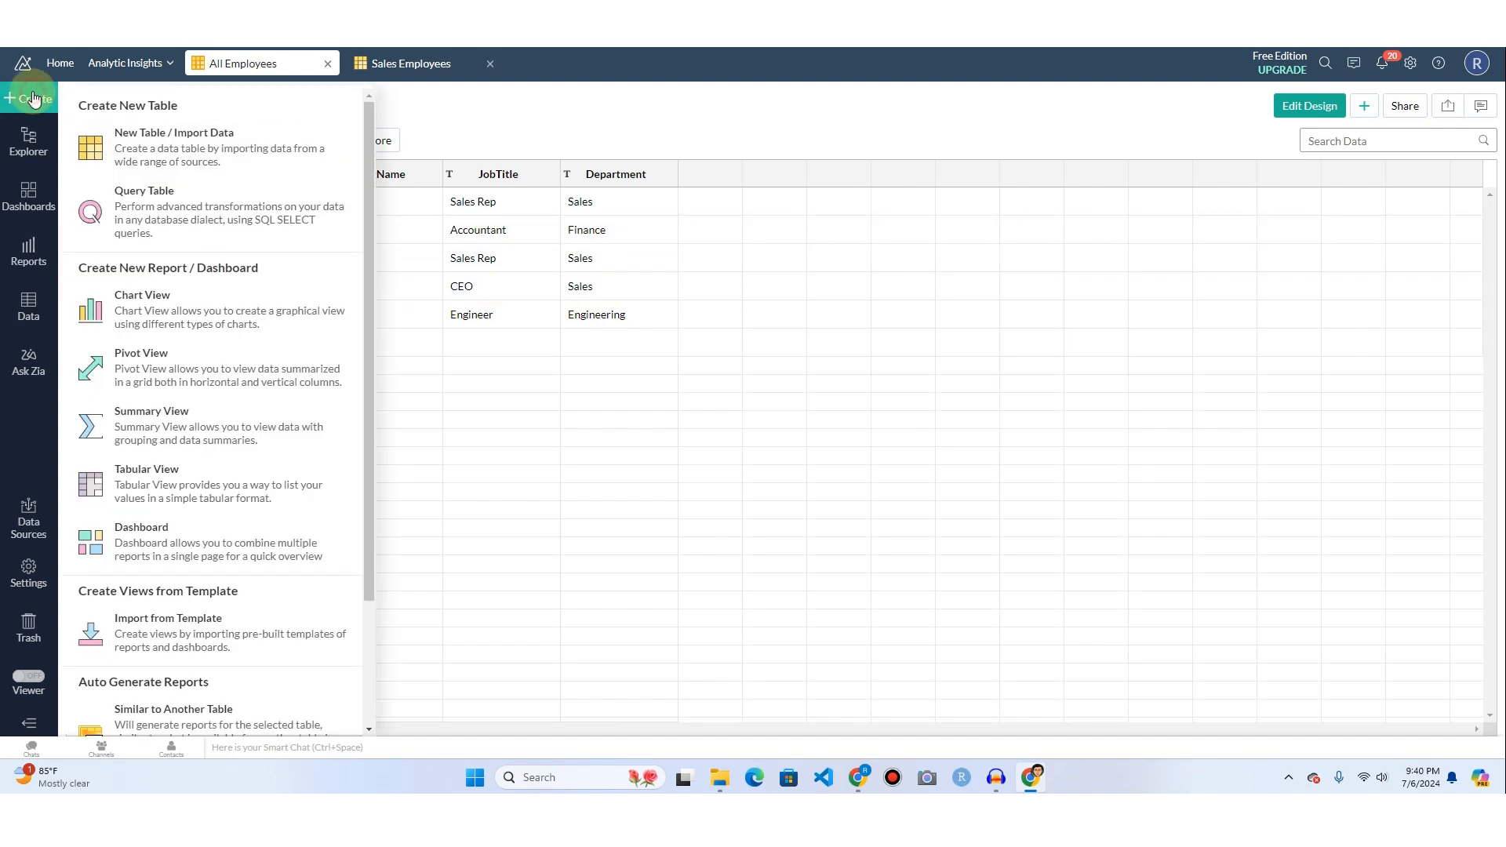
pyautogui.click(179, 222)
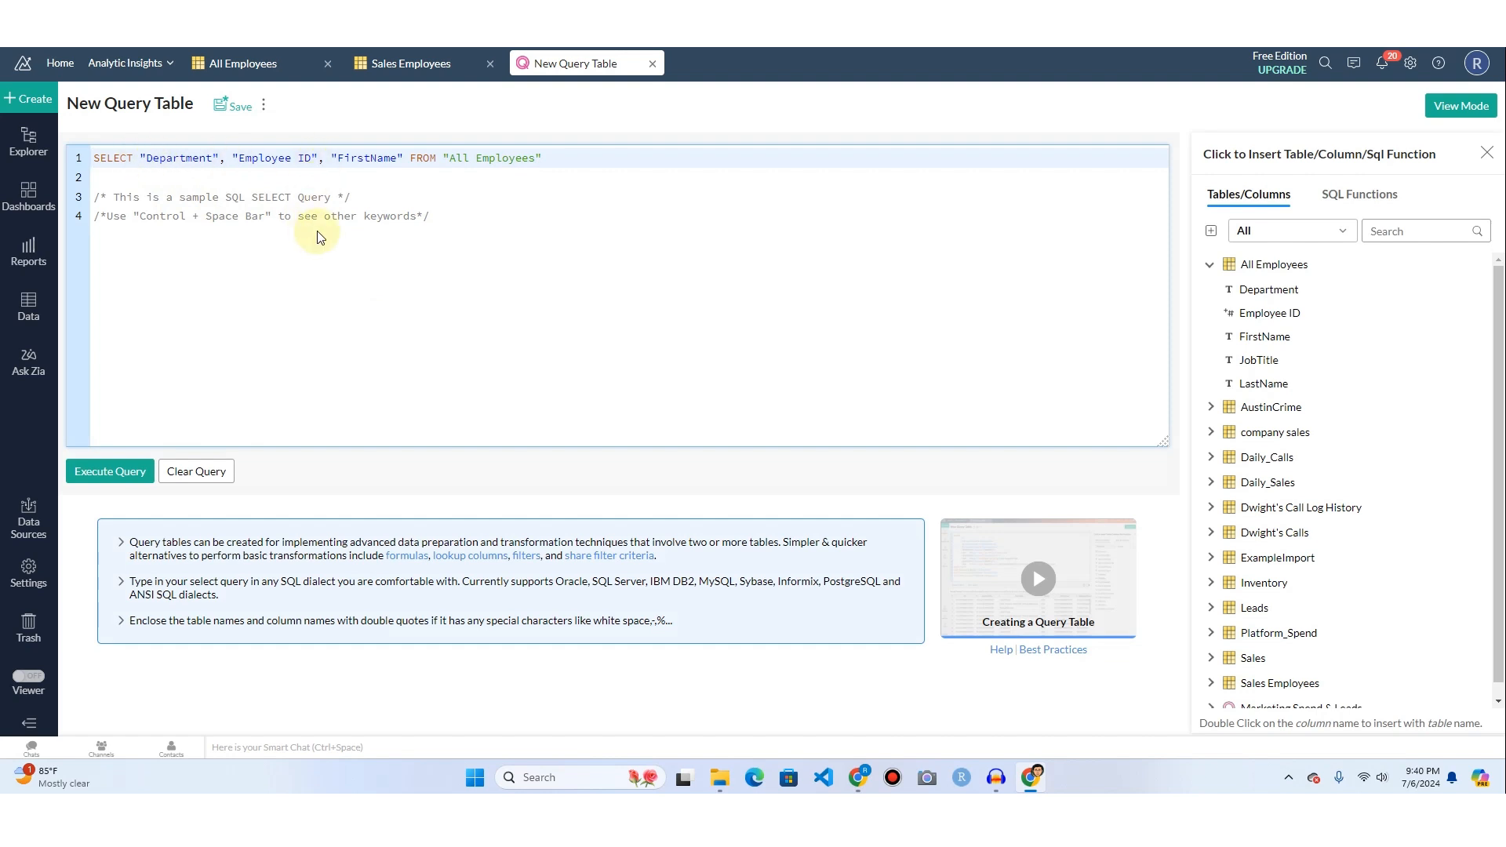
pyautogui.click(462, 216)
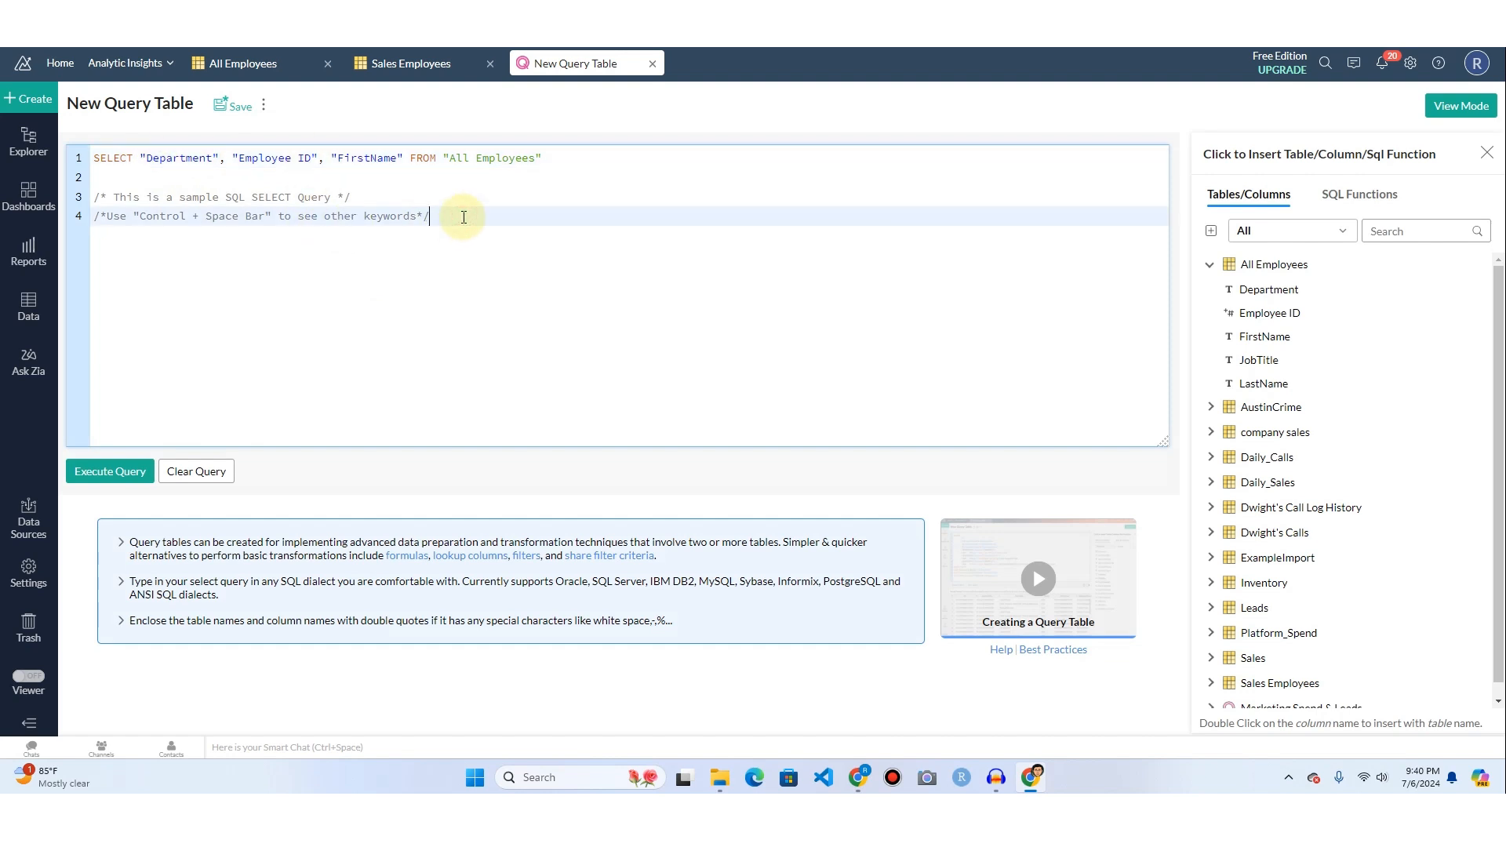
pyautogui.hotkey('ctrl', 'a')
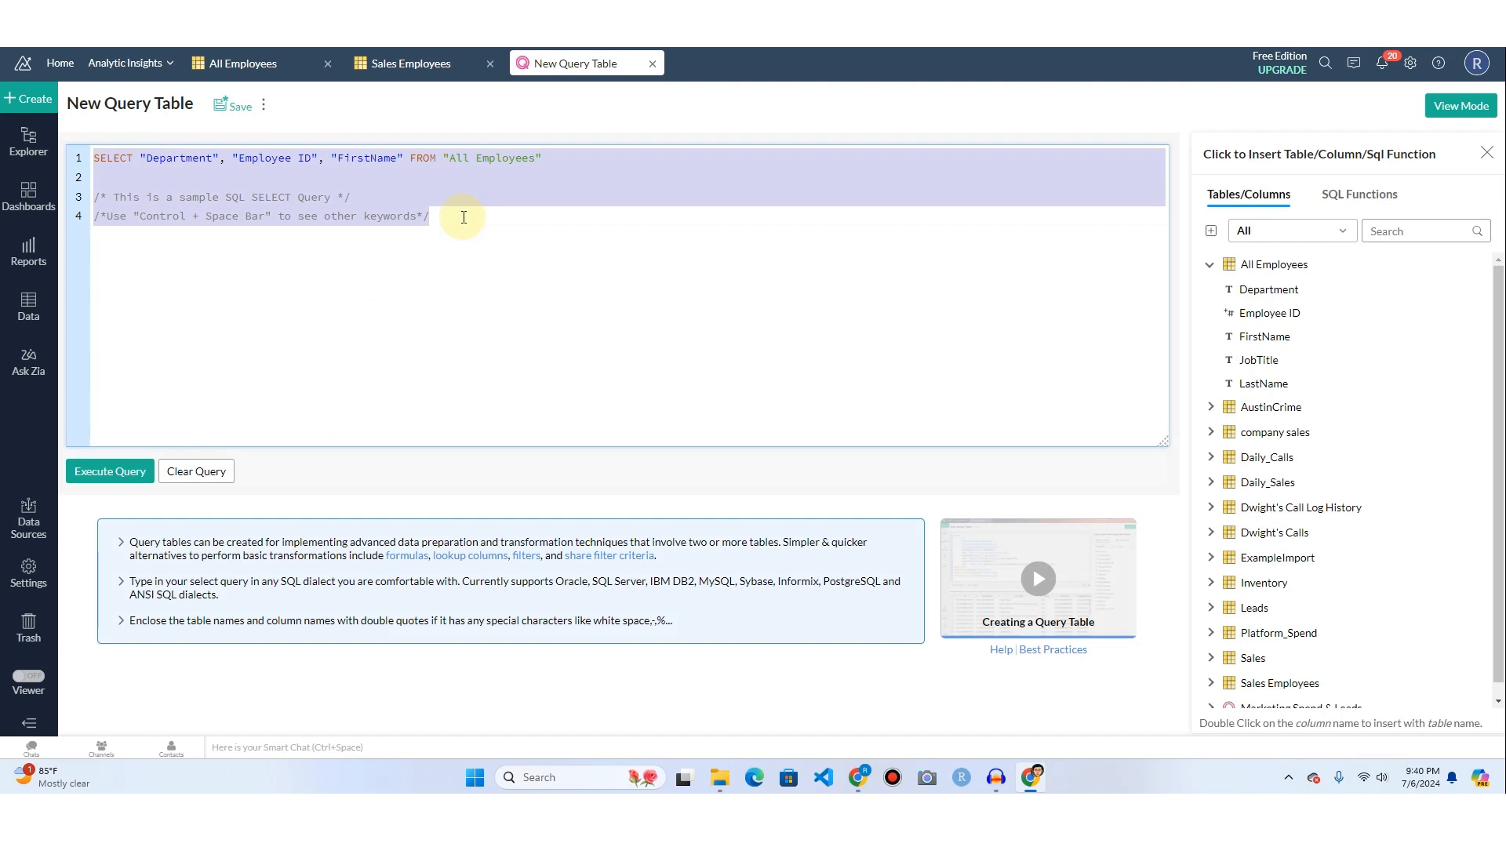
pyautogui.press('BackSpace')
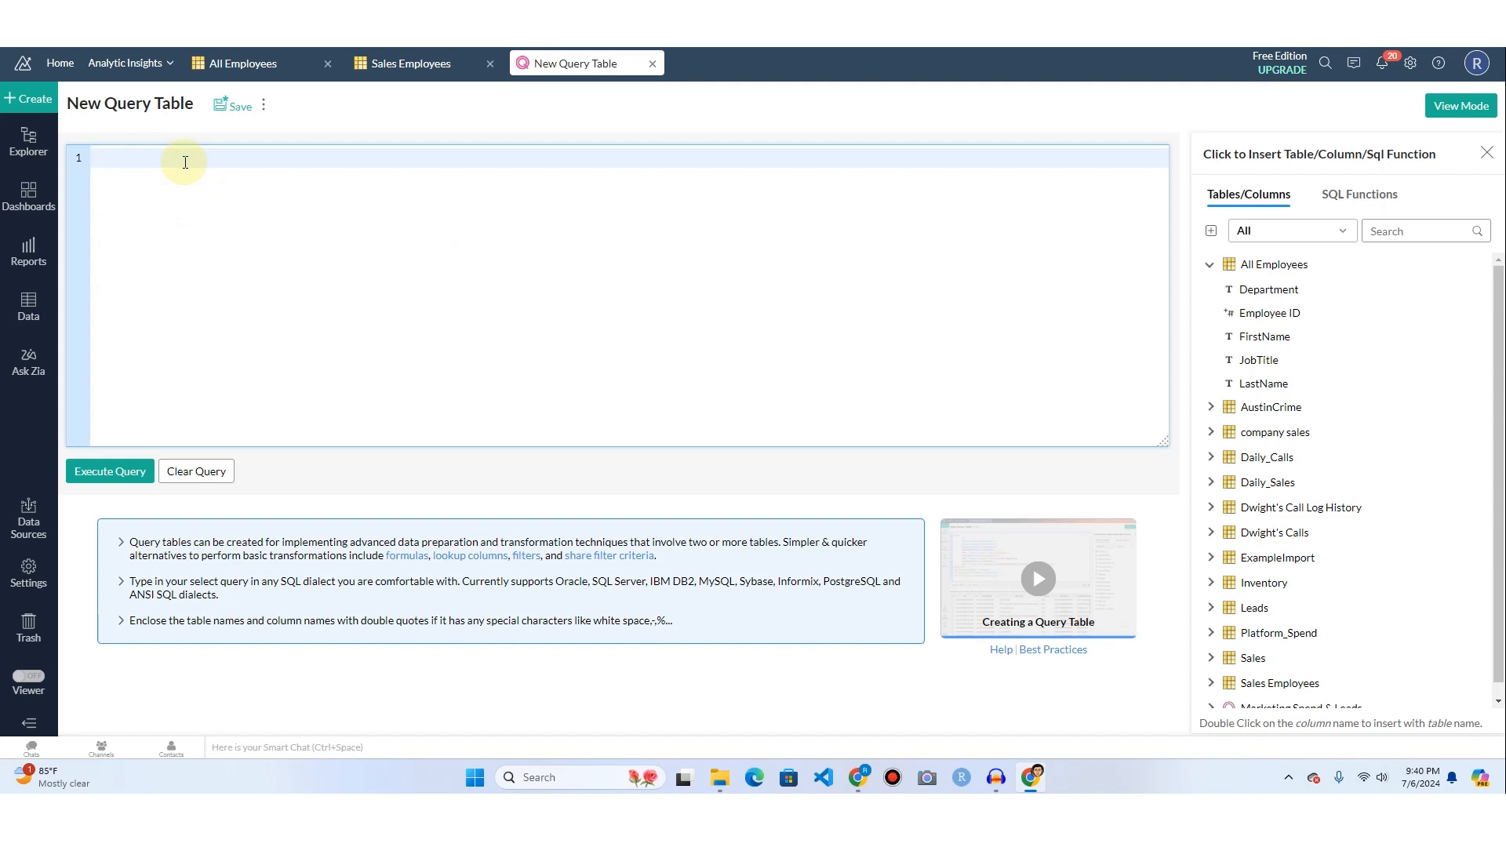
# Start the query with the keyword select on the first line and from on the second.
pyautogui.write('select')
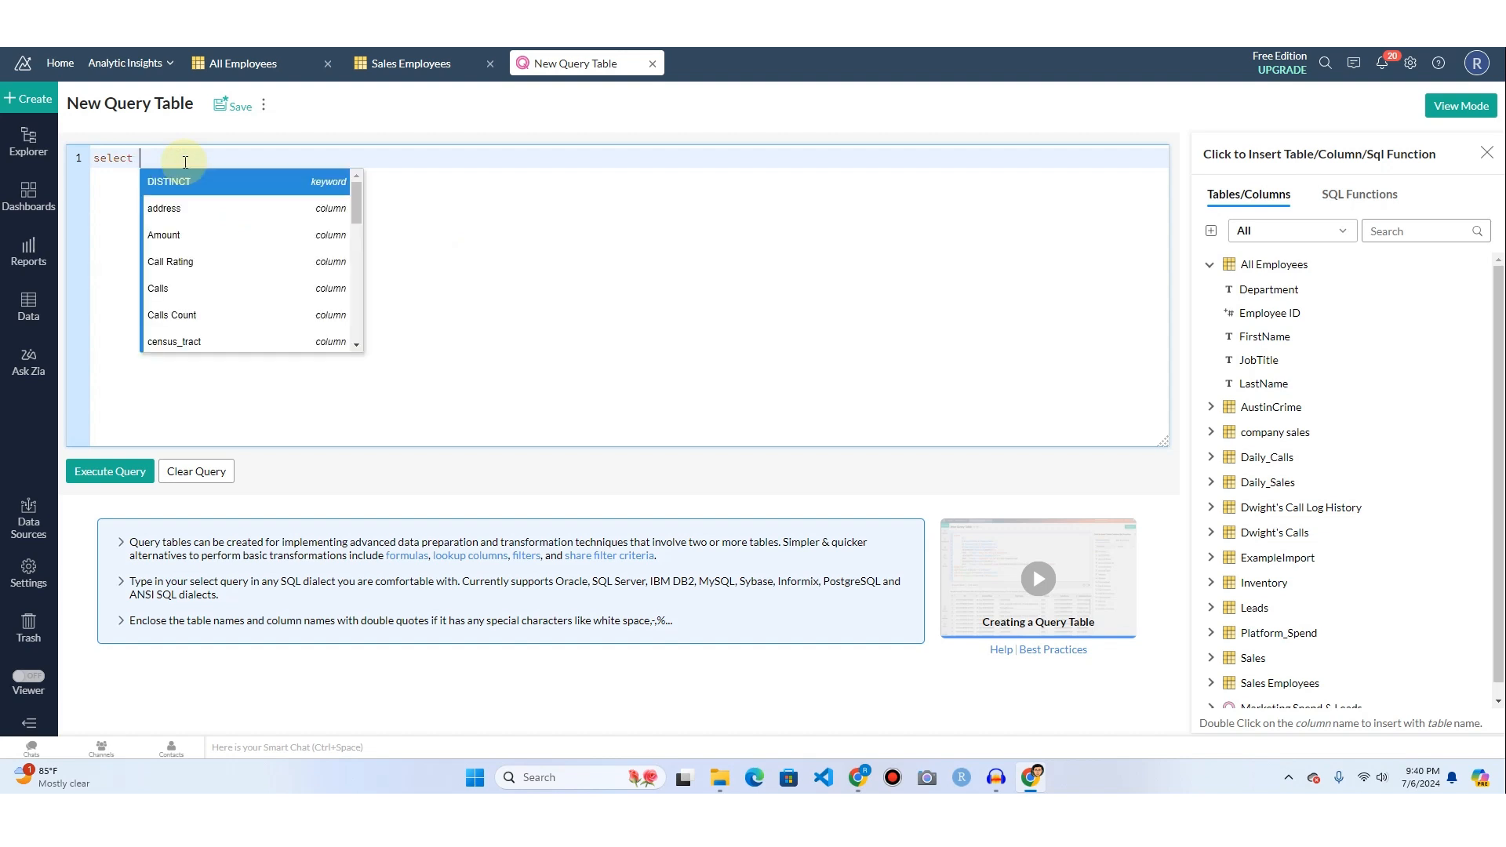
pyautogui.press('Escape')
pyautogui.press('Return')
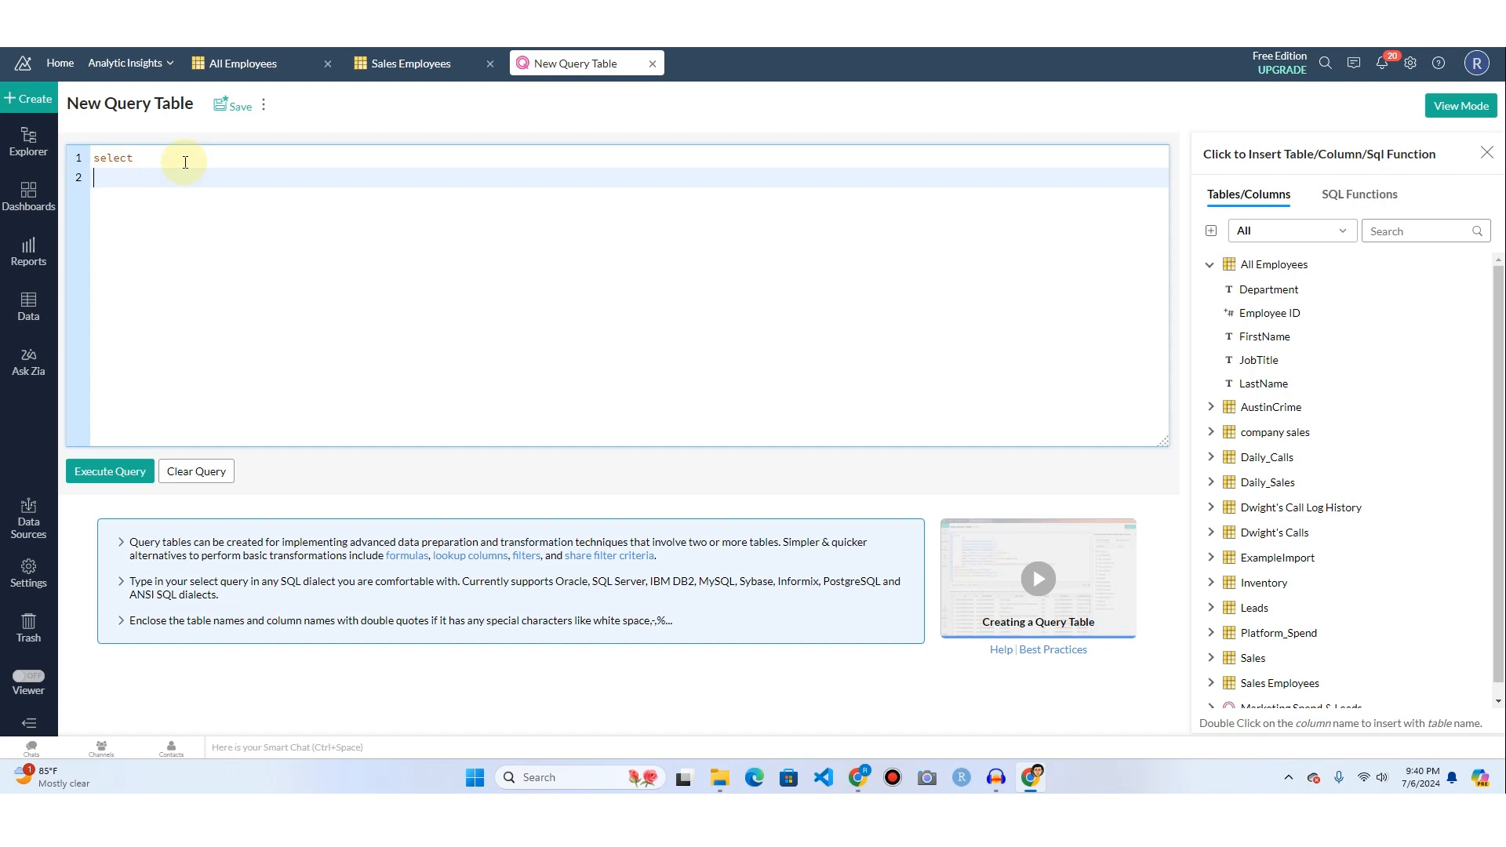
pyautogui.write('from')
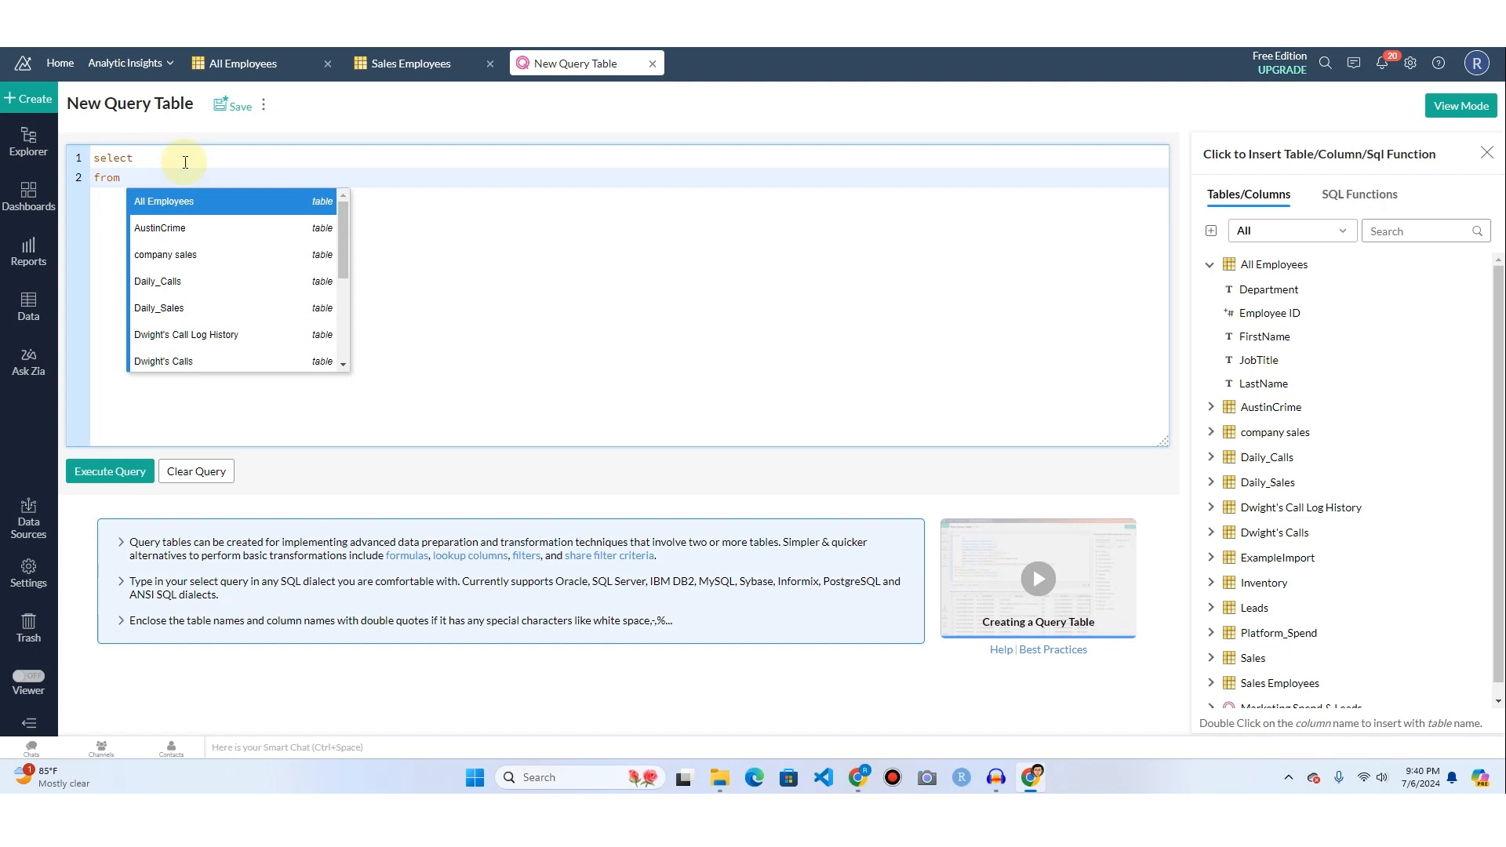
pyautogui.press('Escape')
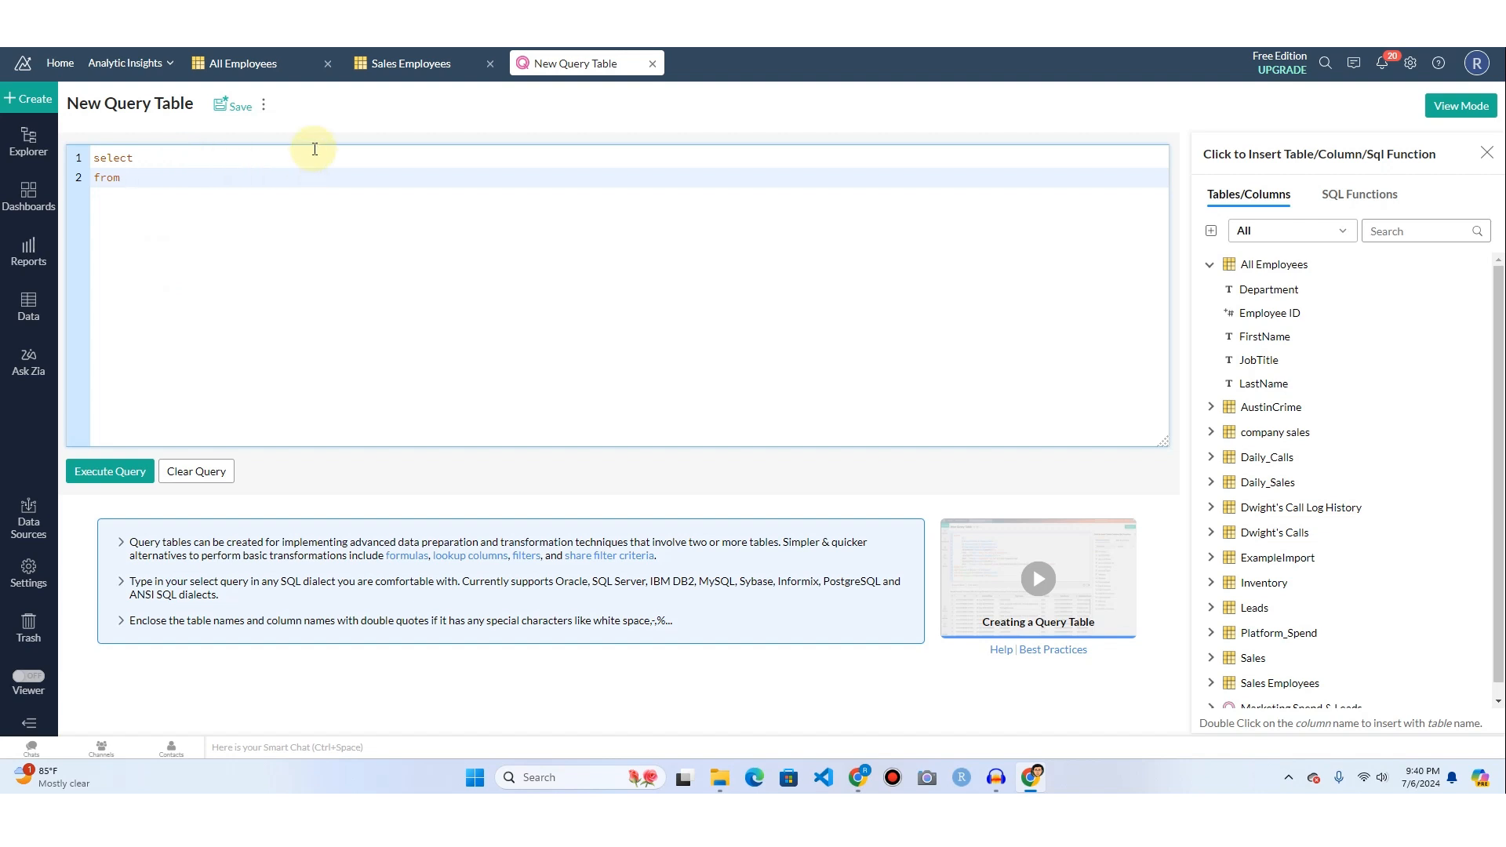
# Check the contents of the All Employees and Sales Employees tables, and return to the new query.
pyautogui.click(258, 67)
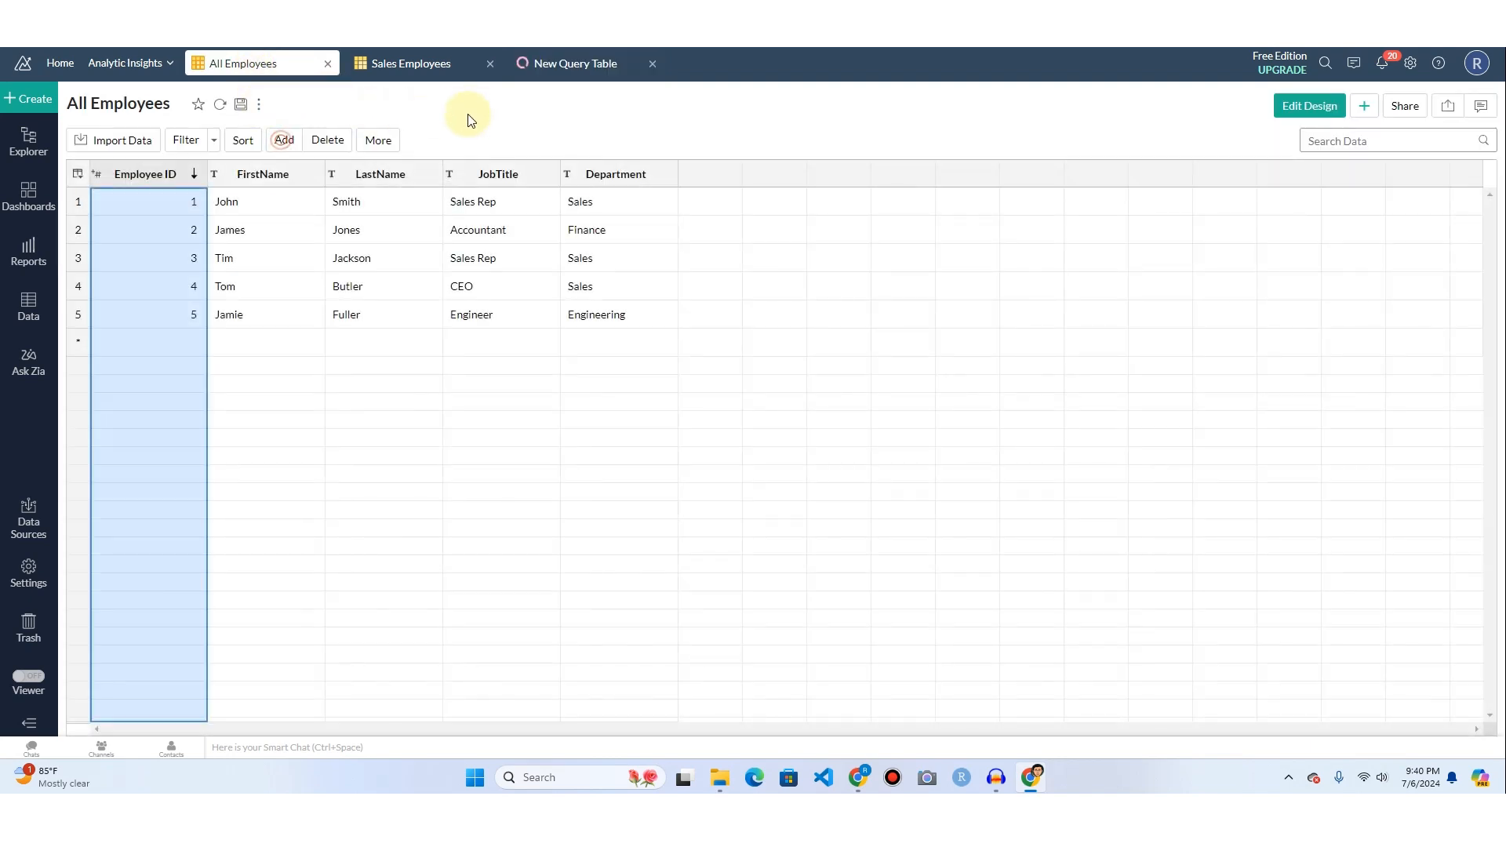
pyautogui.click(428, 66)
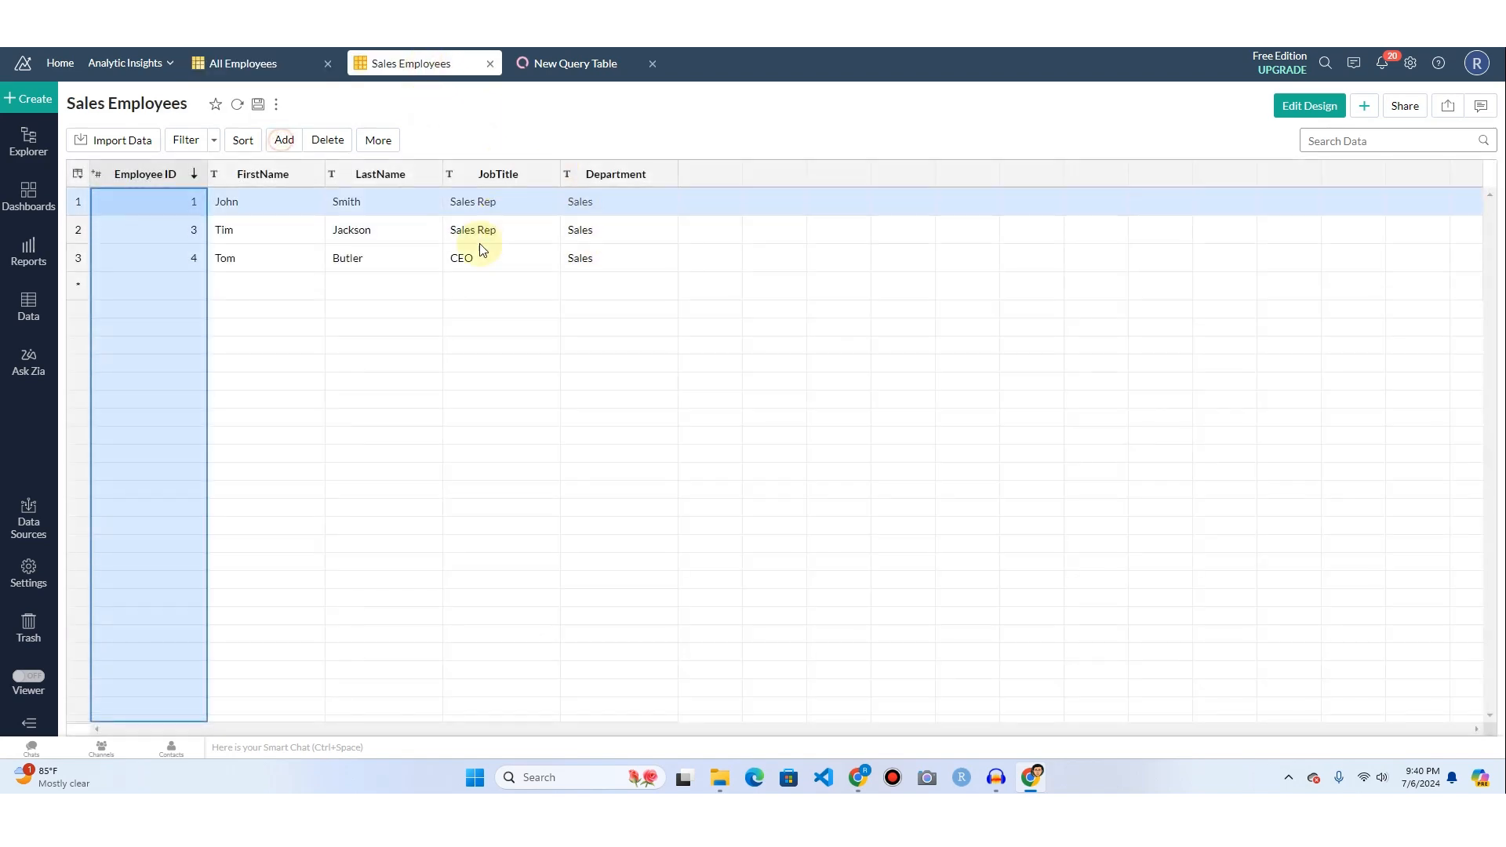
pyautogui.click(572, 63)
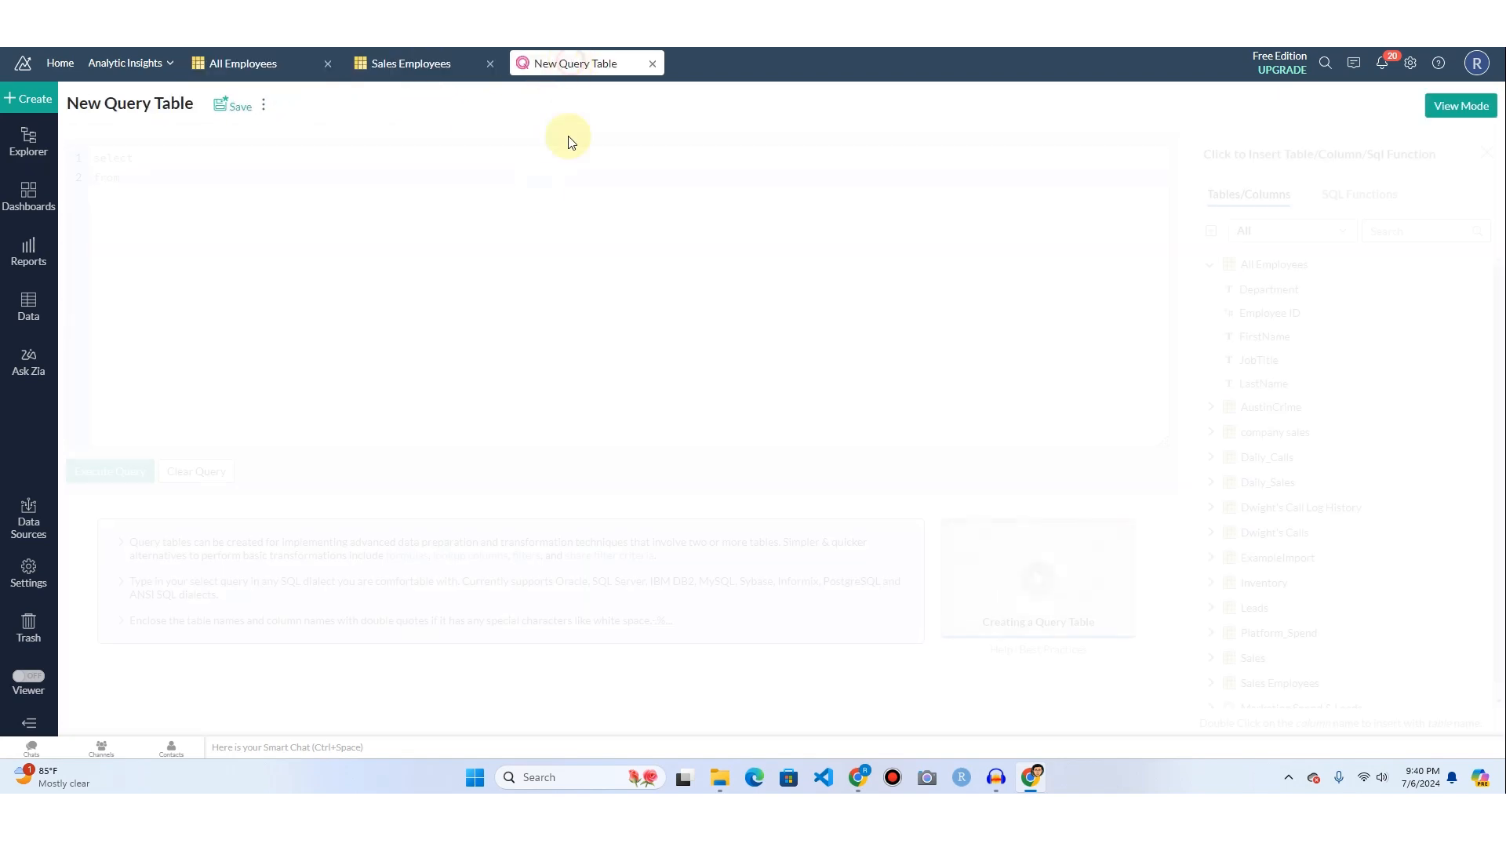
# Complete the from clause with the table "All Employees".
pyautogui.click(164, 178)
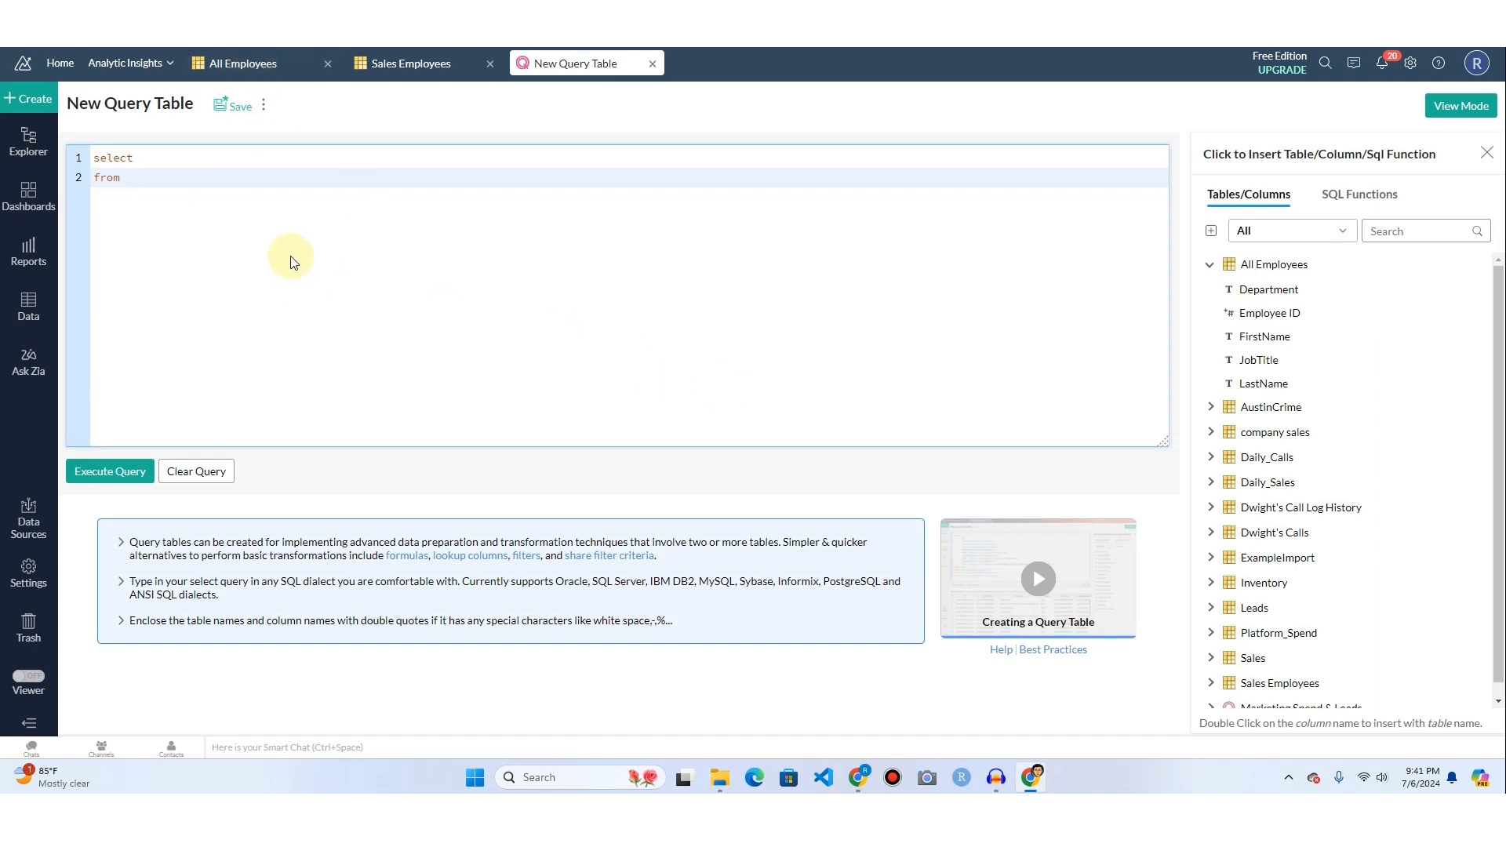
pyautogui.write('Employee')
pyautogui.press('BackSpace')
pyautogui.press('BackSpace')
pyautogui.press('BackSpace')
pyautogui.press('BackSpace')
pyautogui.press('BackSpace')
pyautogui.press('BackSpace')
pyautogui.press('BackSpace')
pyautogui.press('BackSpace')
pyautogui.write('All')
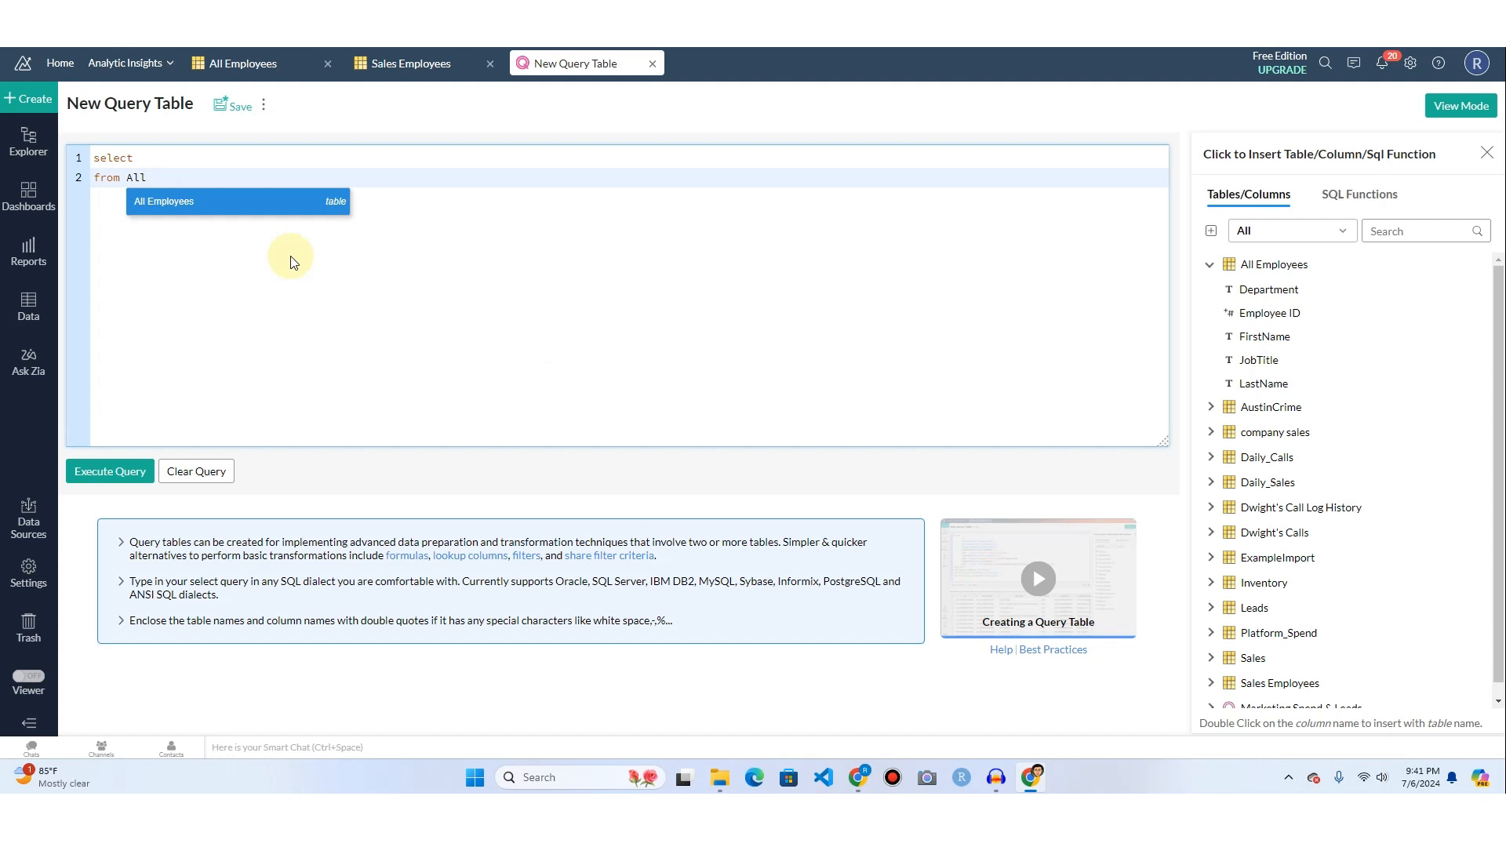
pyautogui.press('Return')
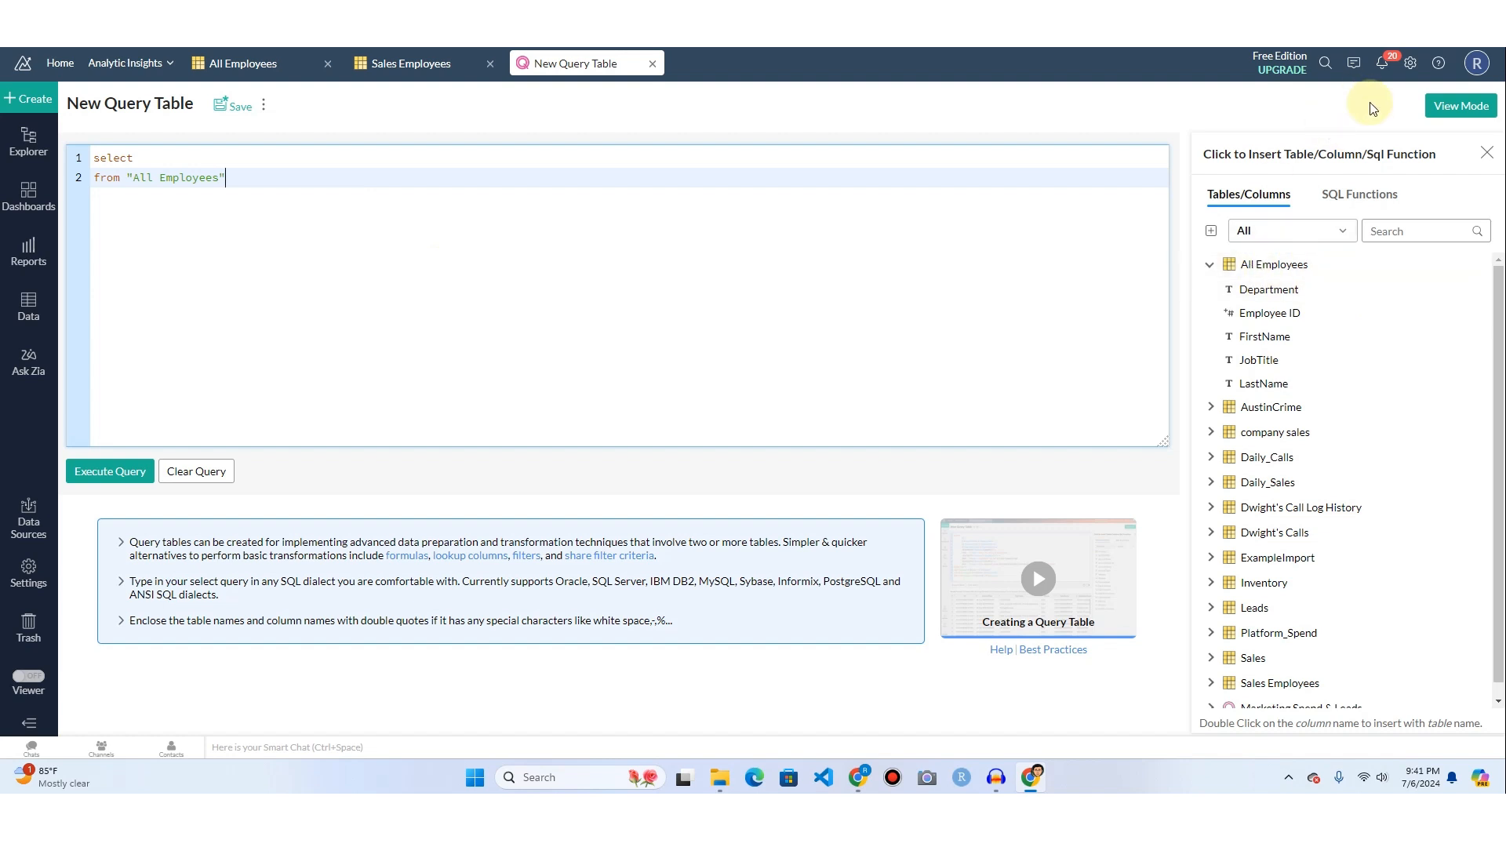
pyautogui.hotkey('ctrl', 'alt', 'd')
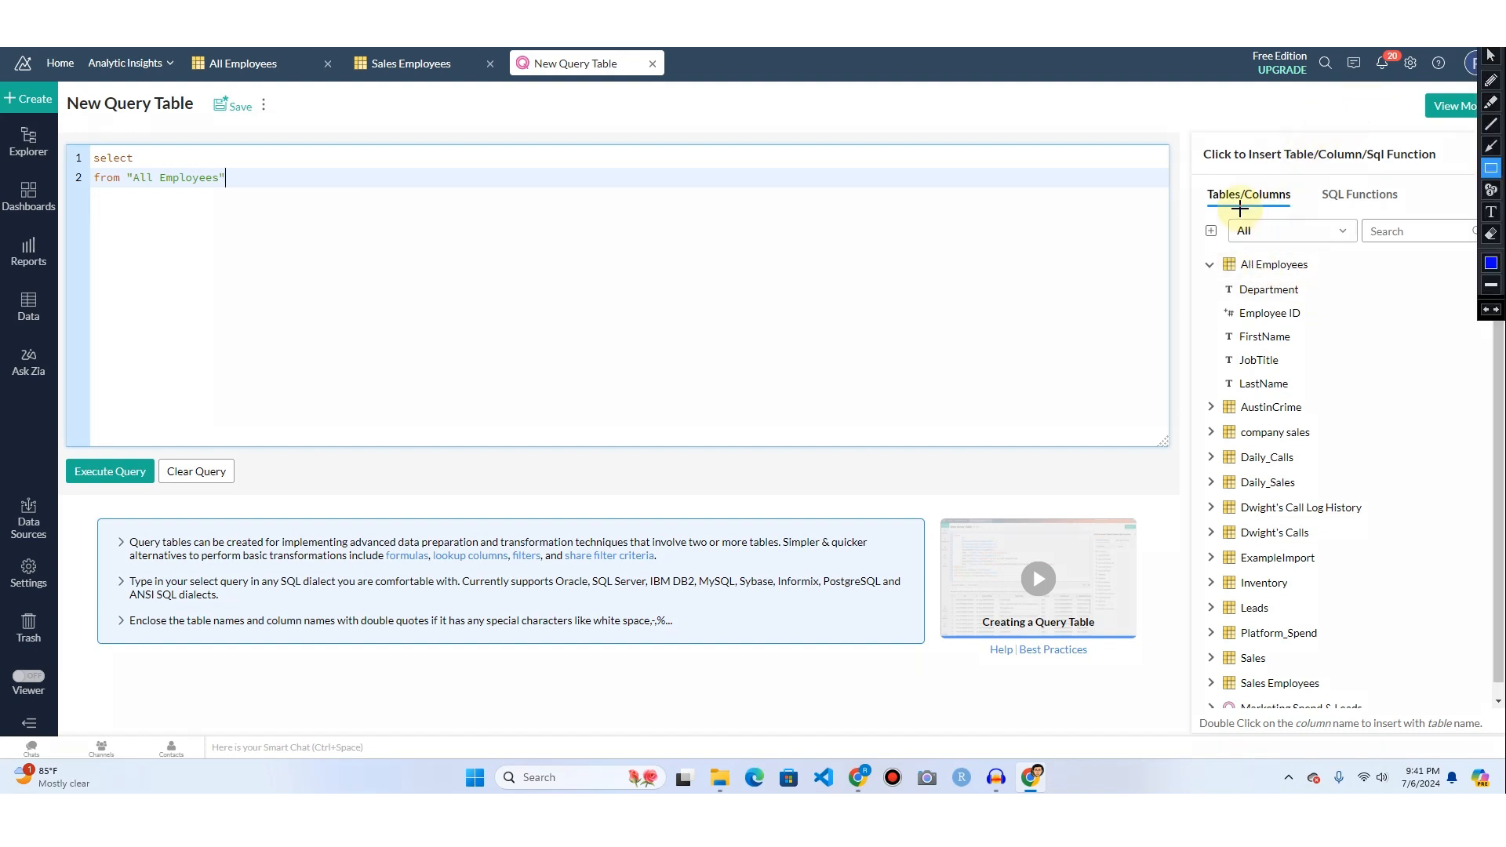
pyautogui.moveTo(1191, 153)
pyautogui.mouseDown()
pyautogui.moveTo(1375, 592)
pyautogui.moveTo(1453, 700)
pyautogui.mouseUp()
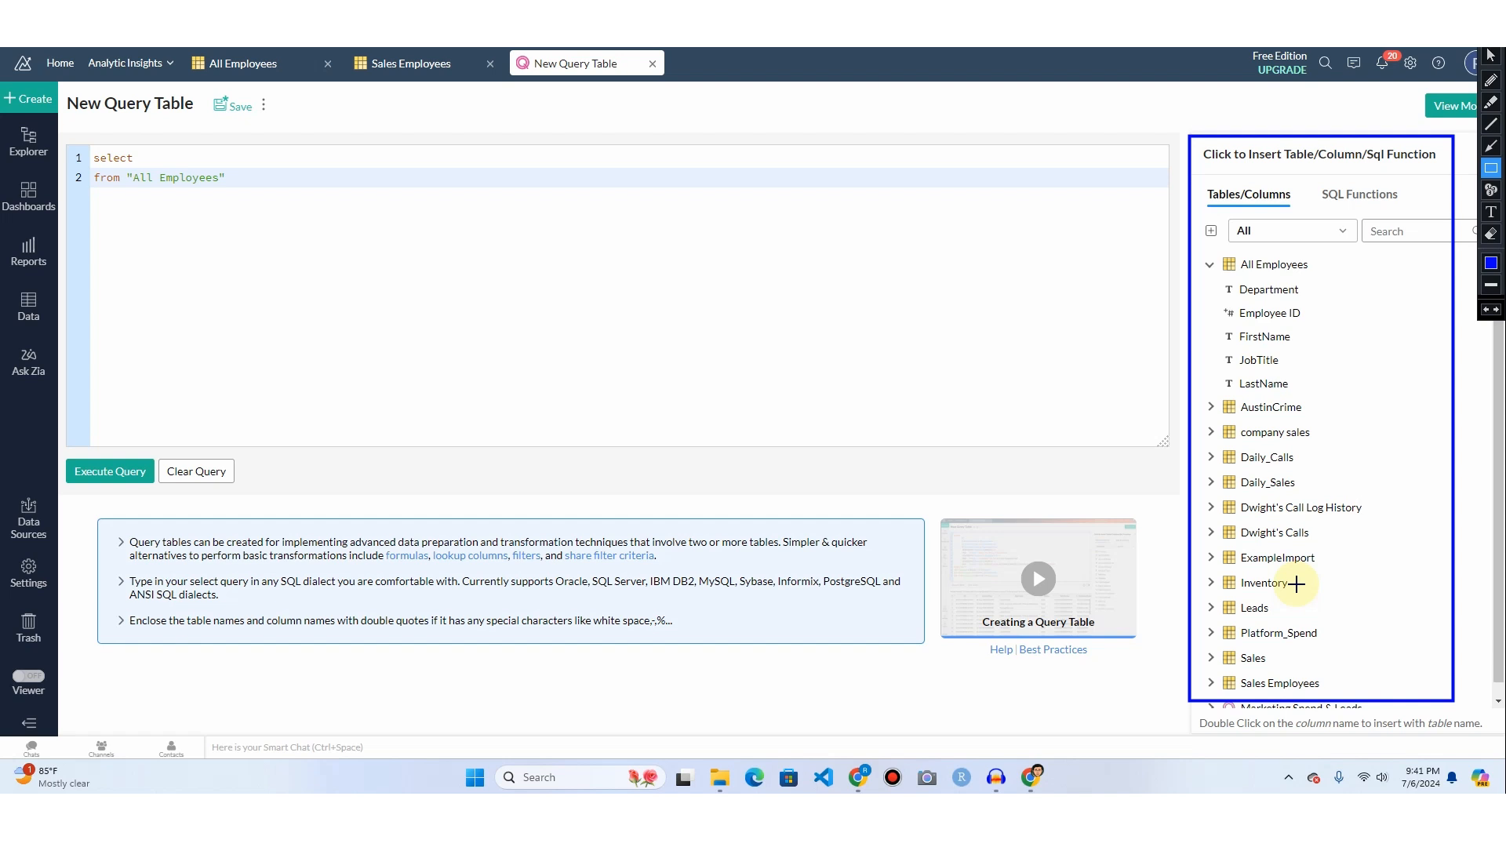
pyautogui.press('Escape')
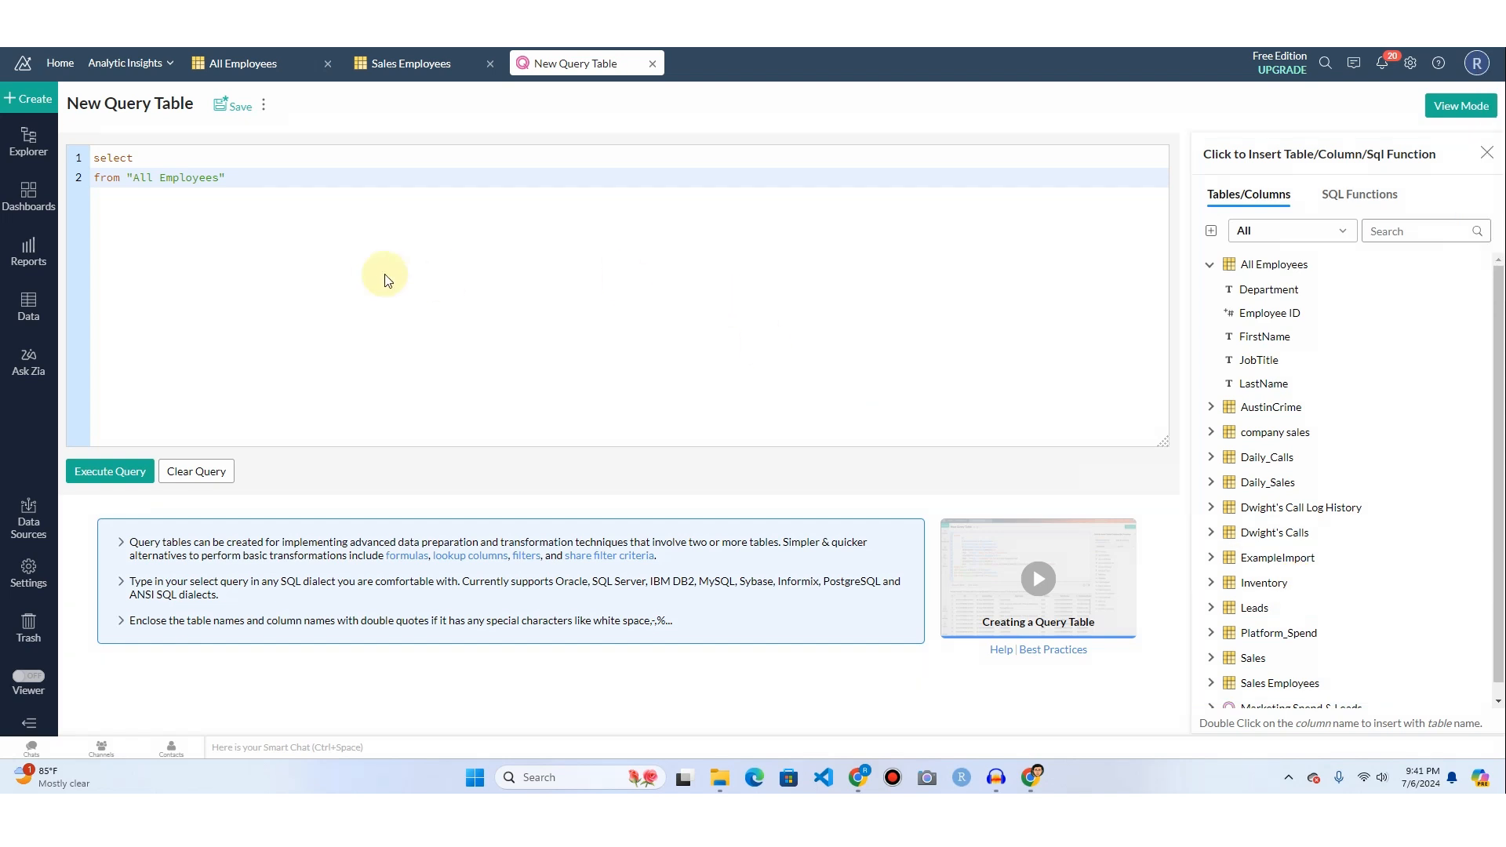
# Add a third line to the query that left joins "Sales Employees" and ends with the keyword on.
pyautogui.click(248, 181)
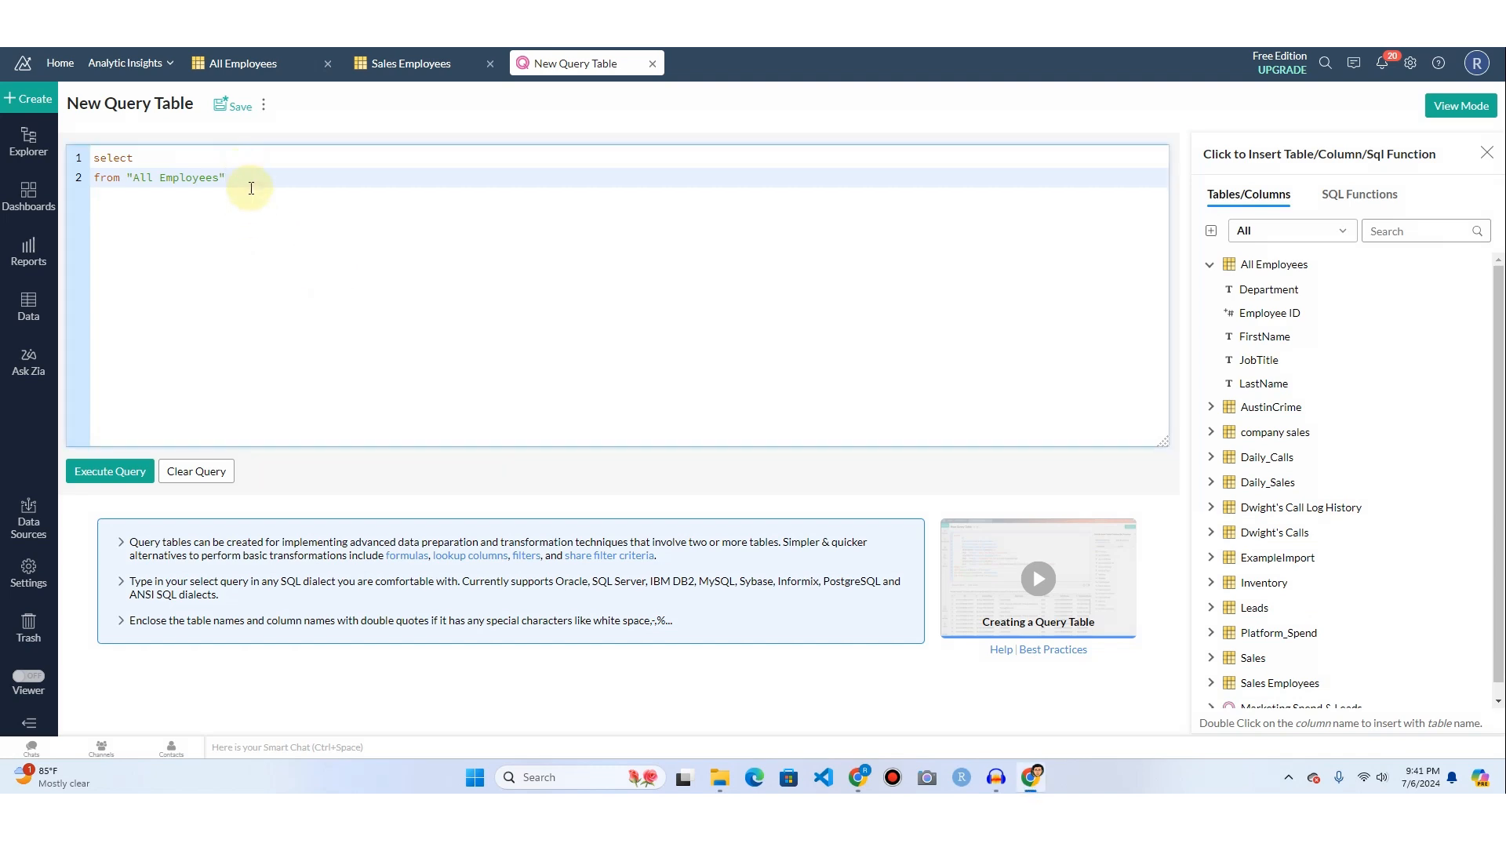
pyautogui.press('Return')
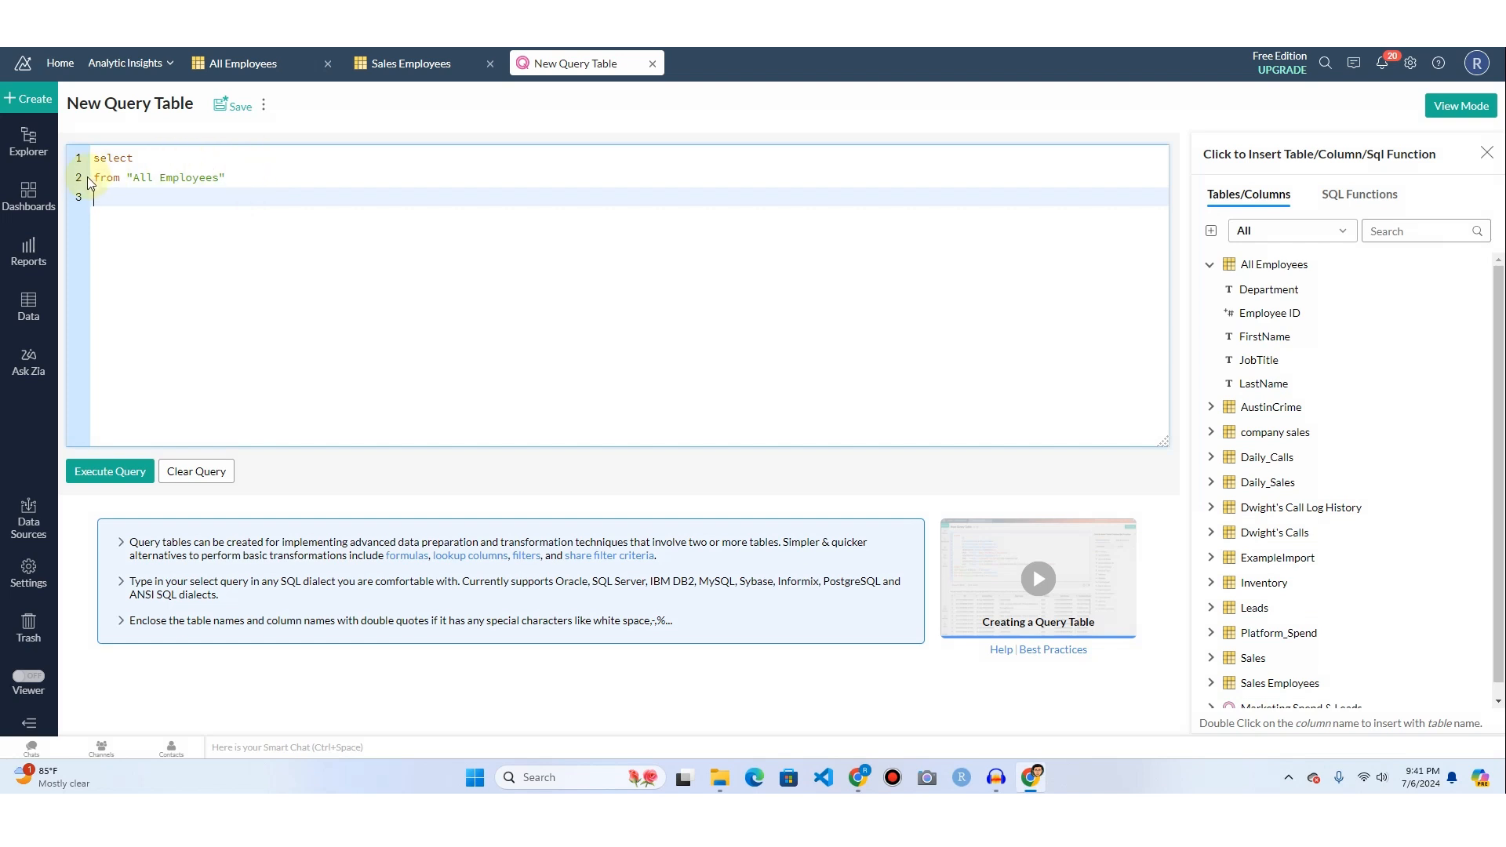
pyautogui.moveTo(93, 176); pyautogui.dragTo(228, 178)
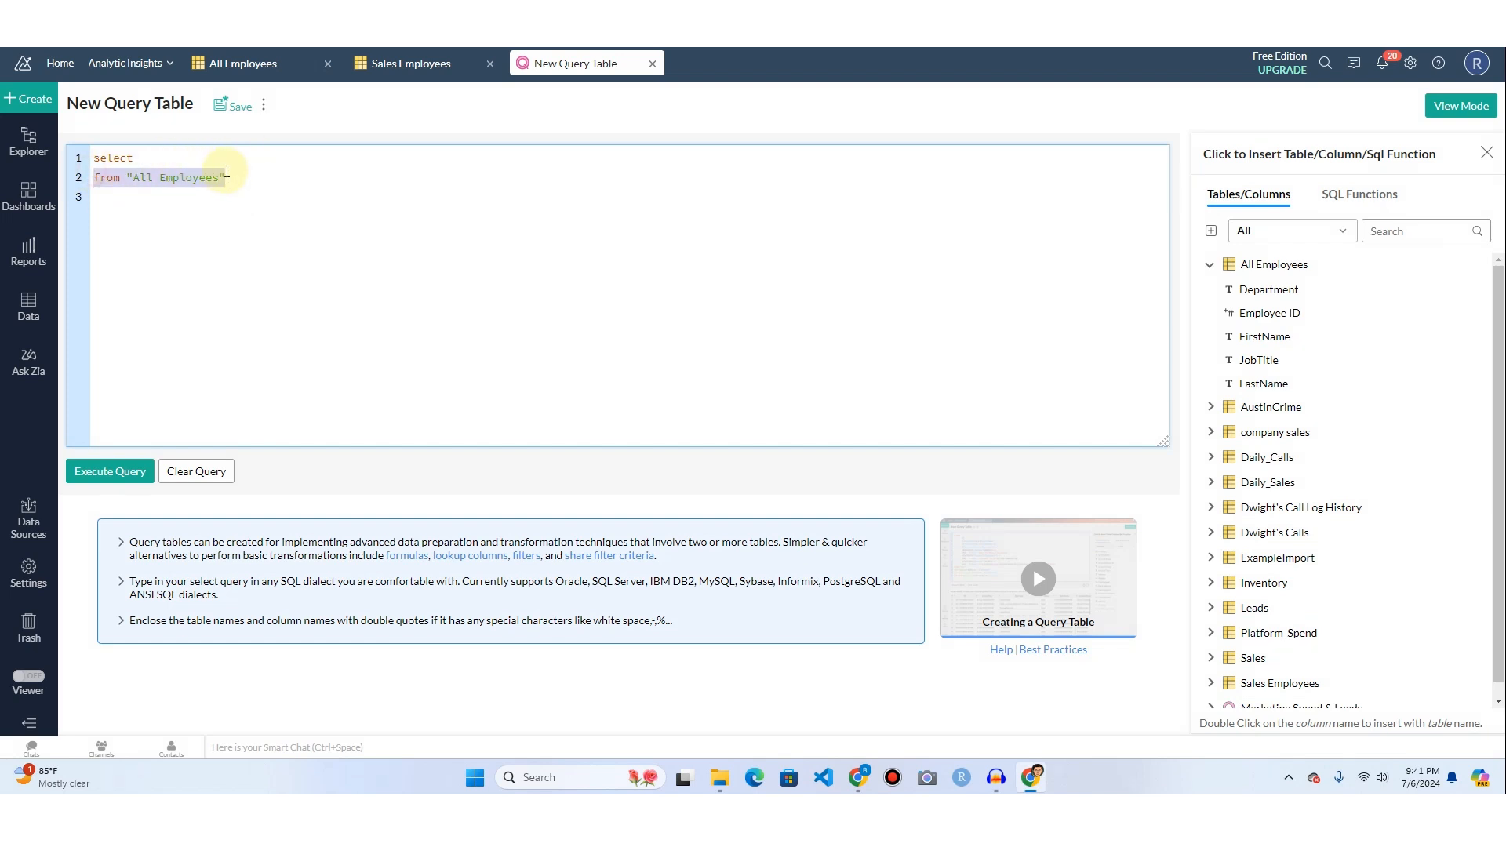
pyautogui.click(187, 198)
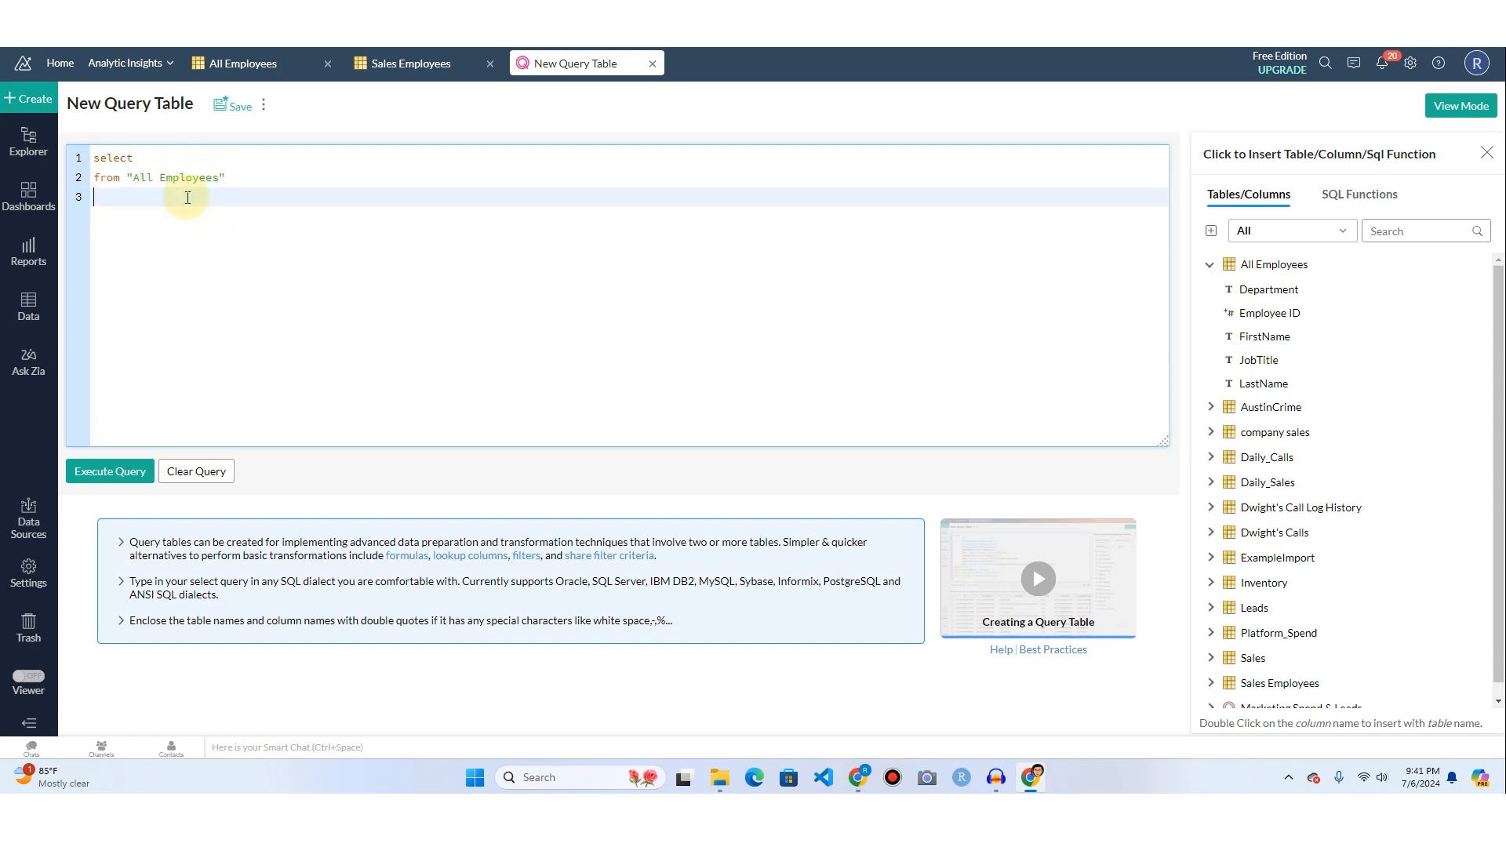
pyautogui.write('left join')
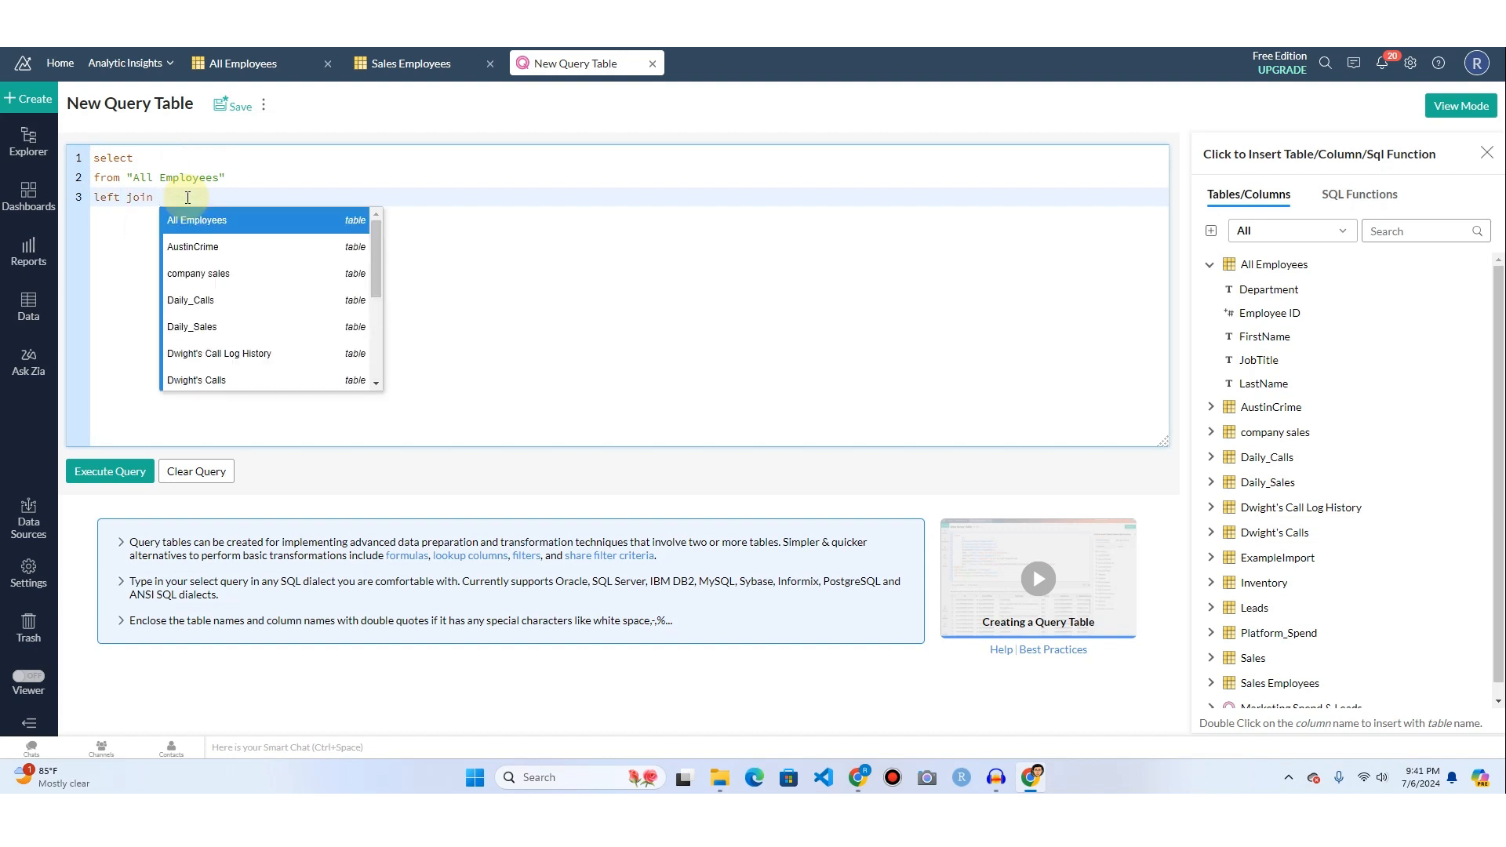
pyautogui.click(1210, 267)
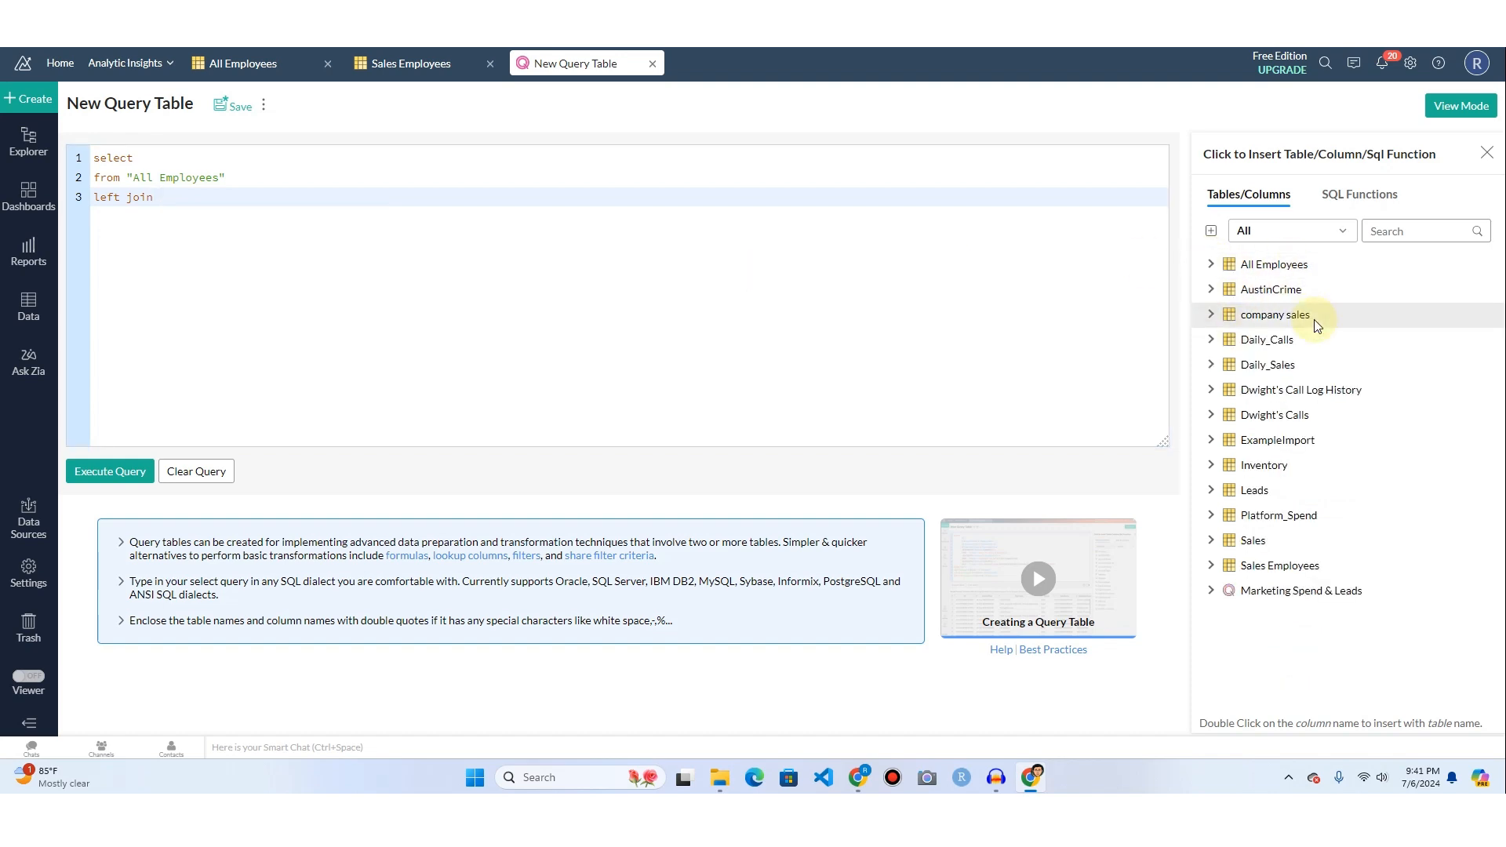
pyautogui.click(1259, 568)
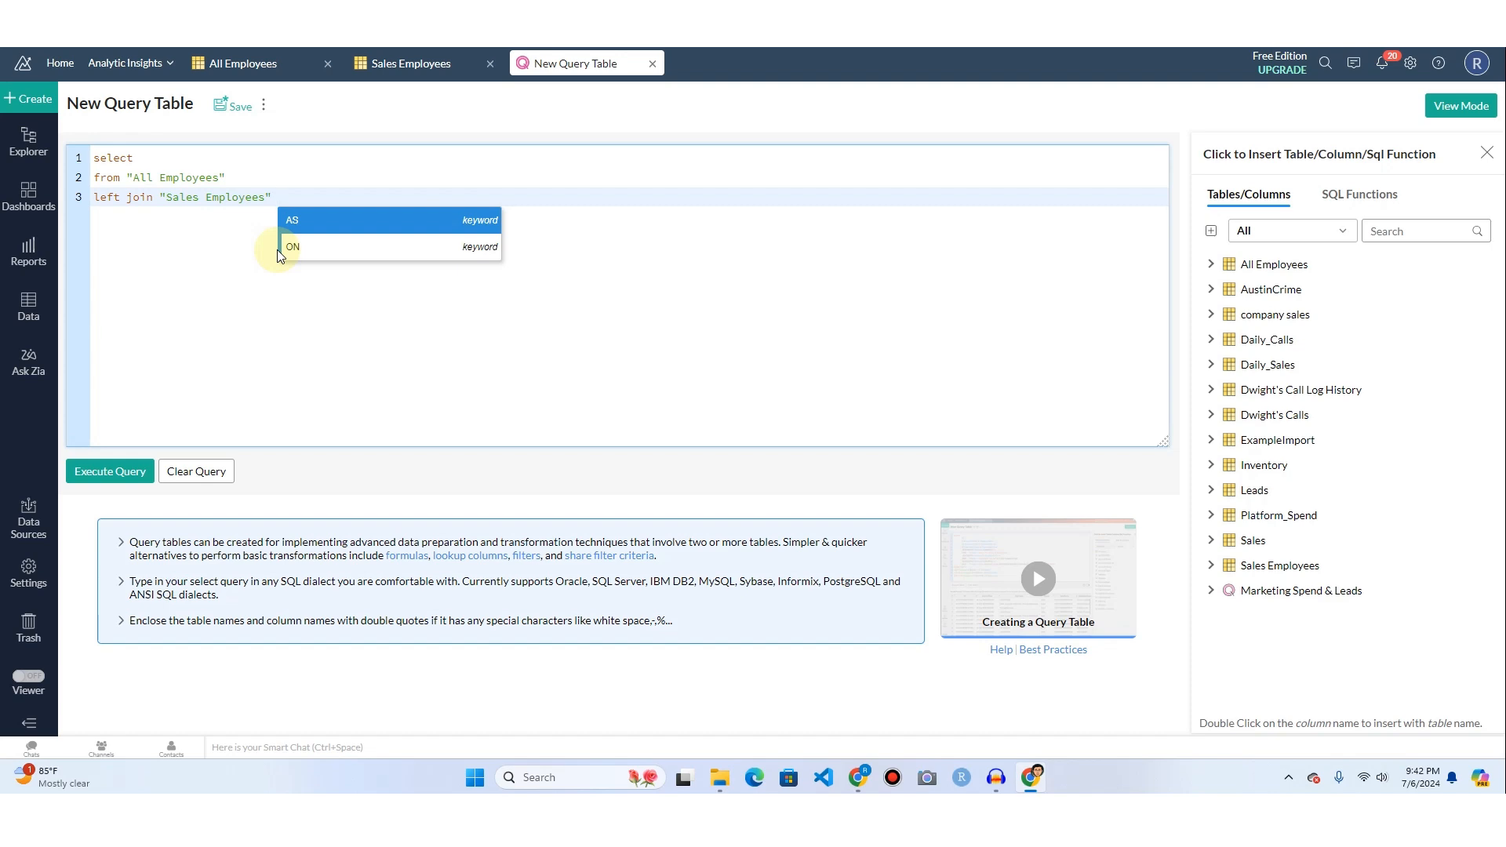
pyautogui.write('on')
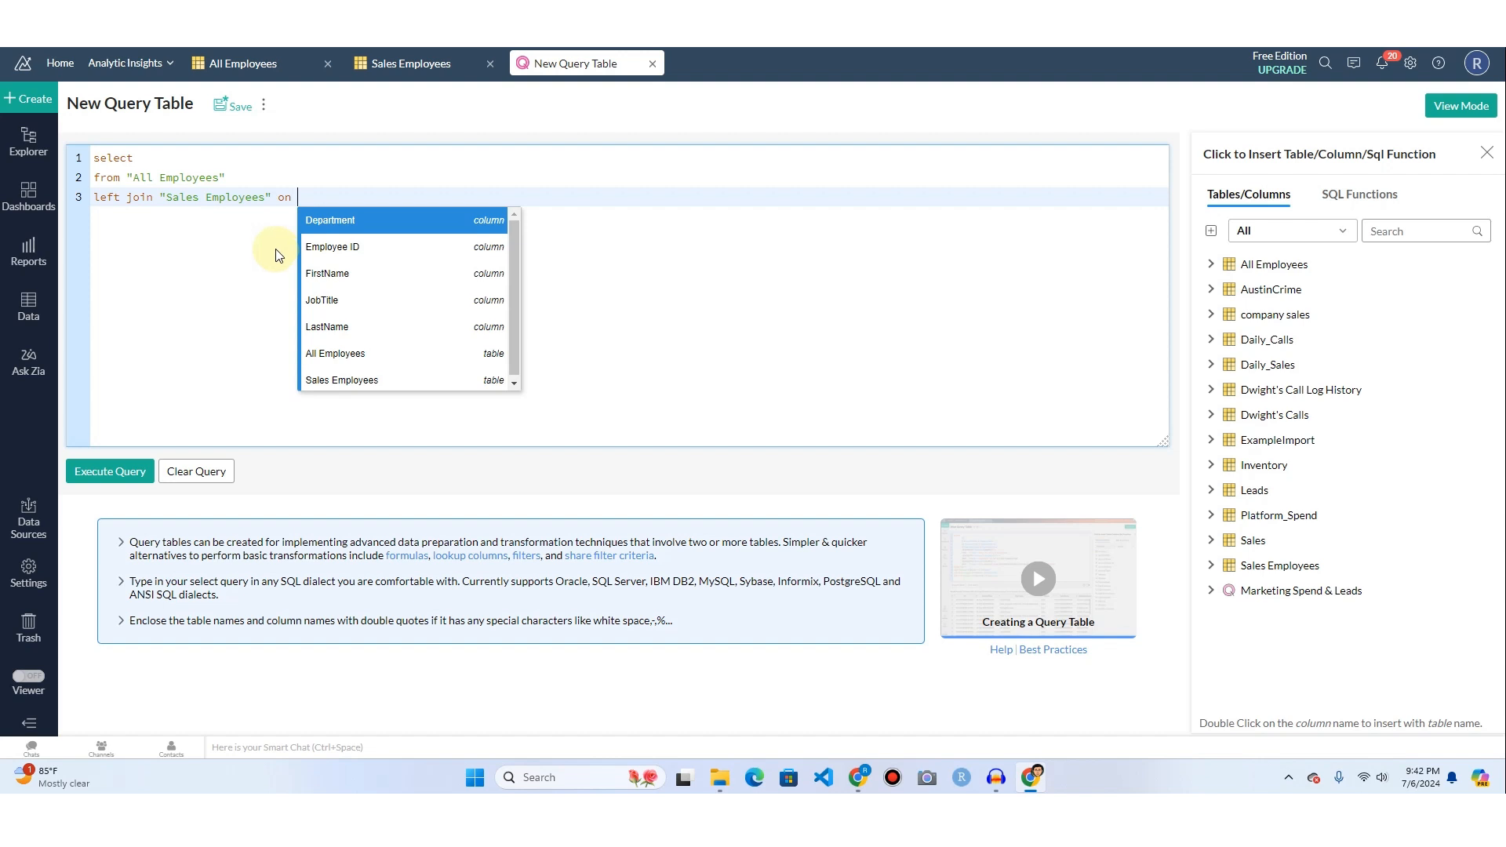
# Give "All Employees" the alias ap and "Sales Employees" the alias se in the query.
pyautogui.click(233, 178)
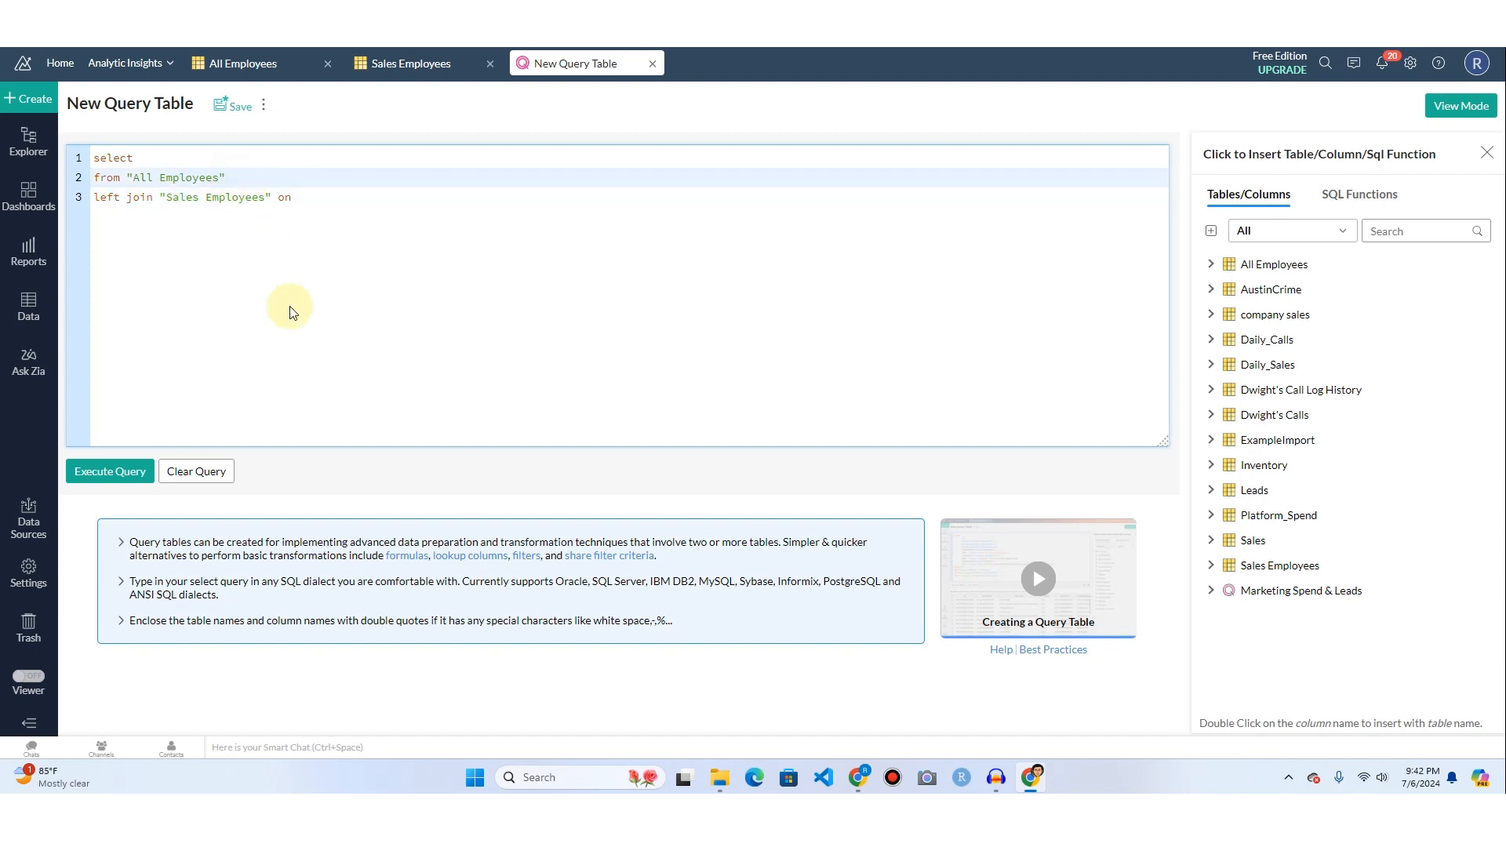
pyautogui.hotkey('ctrl', 'space')
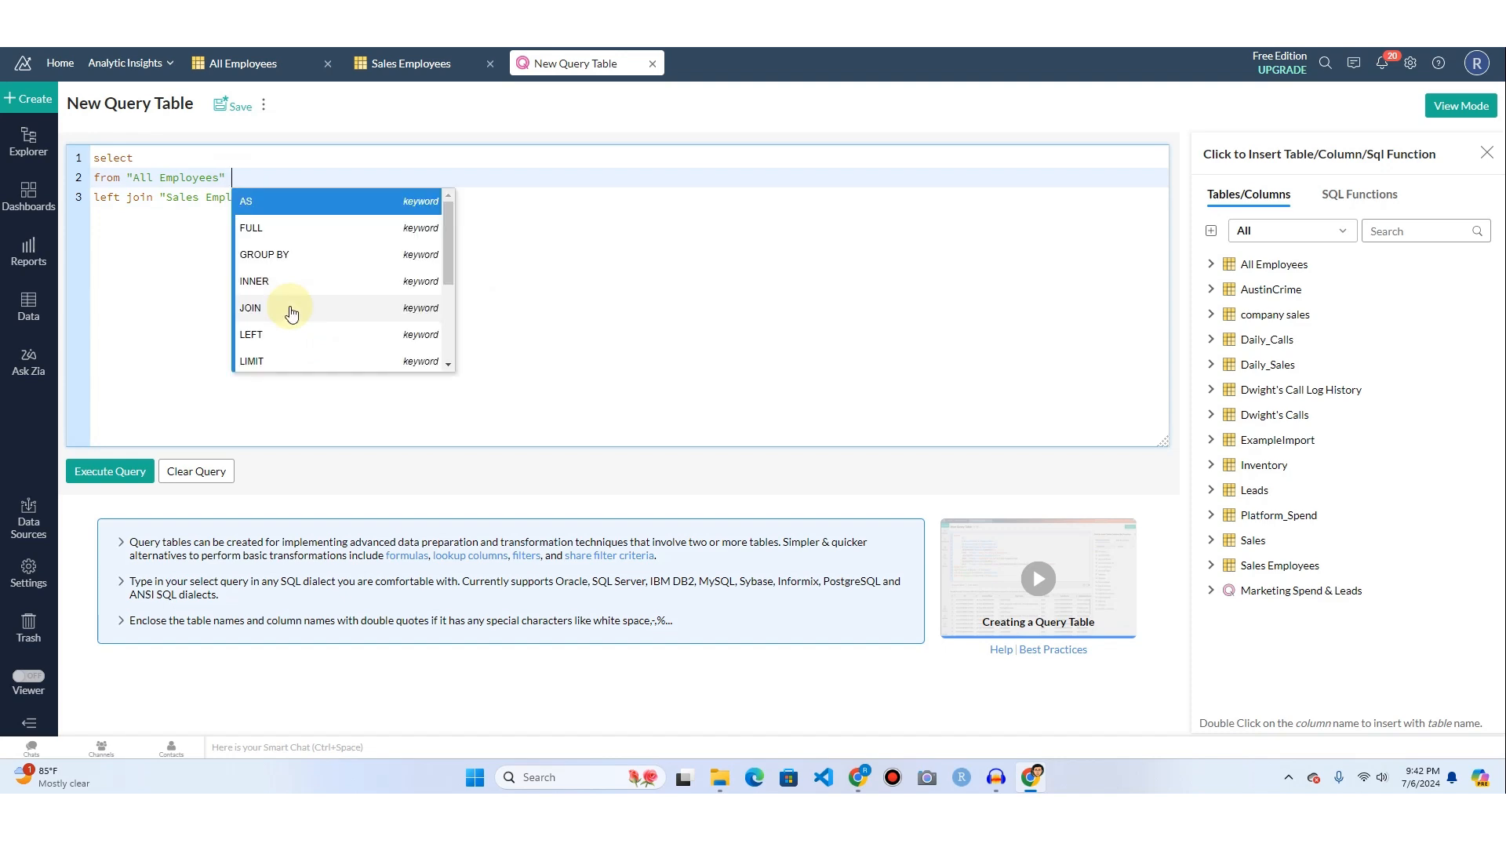
pyautogui.write('ap')
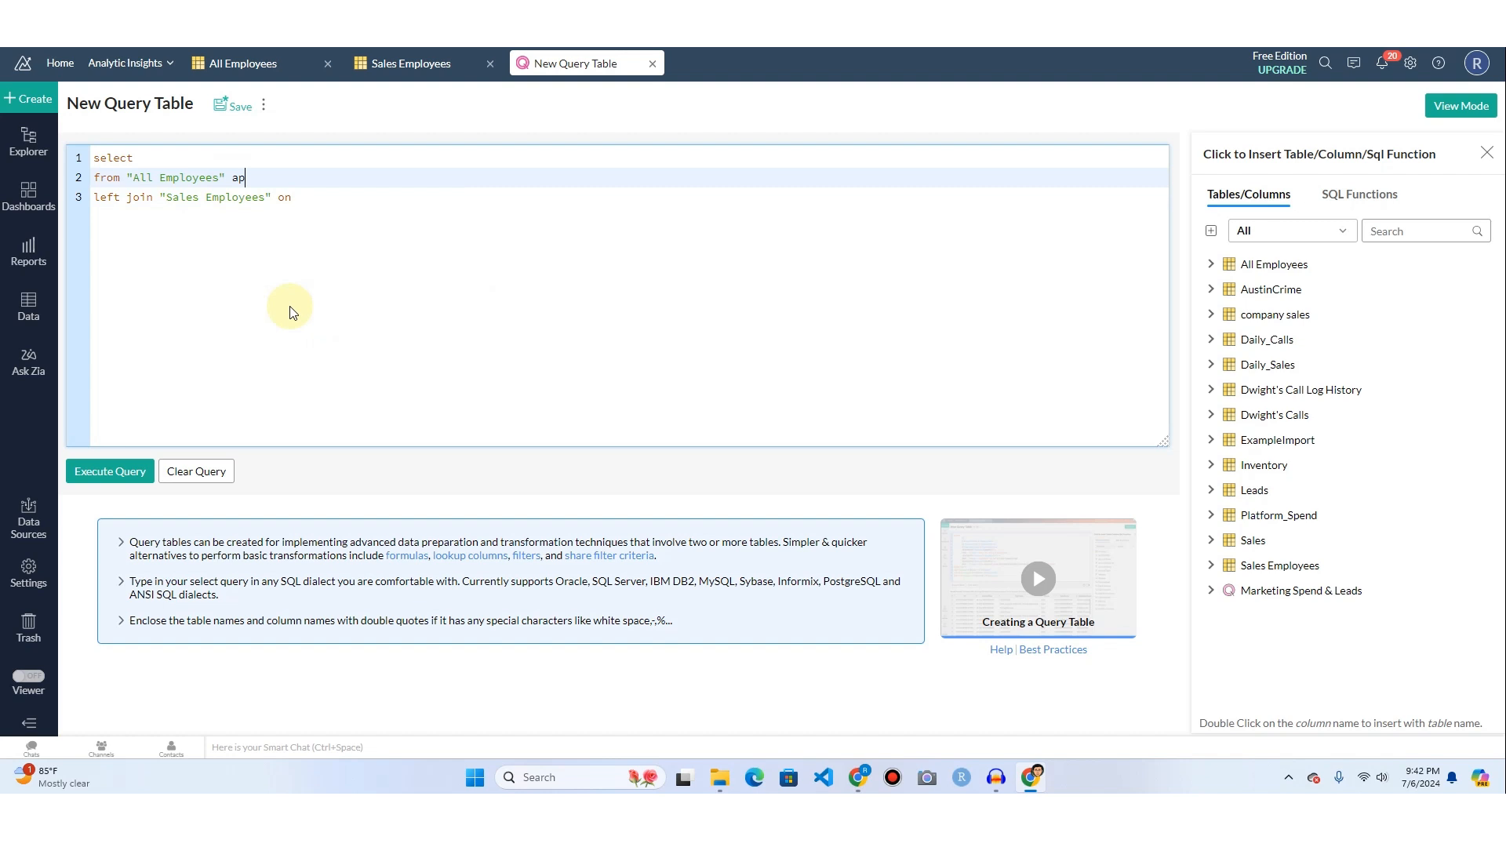
pyautogui.click(272, 197)
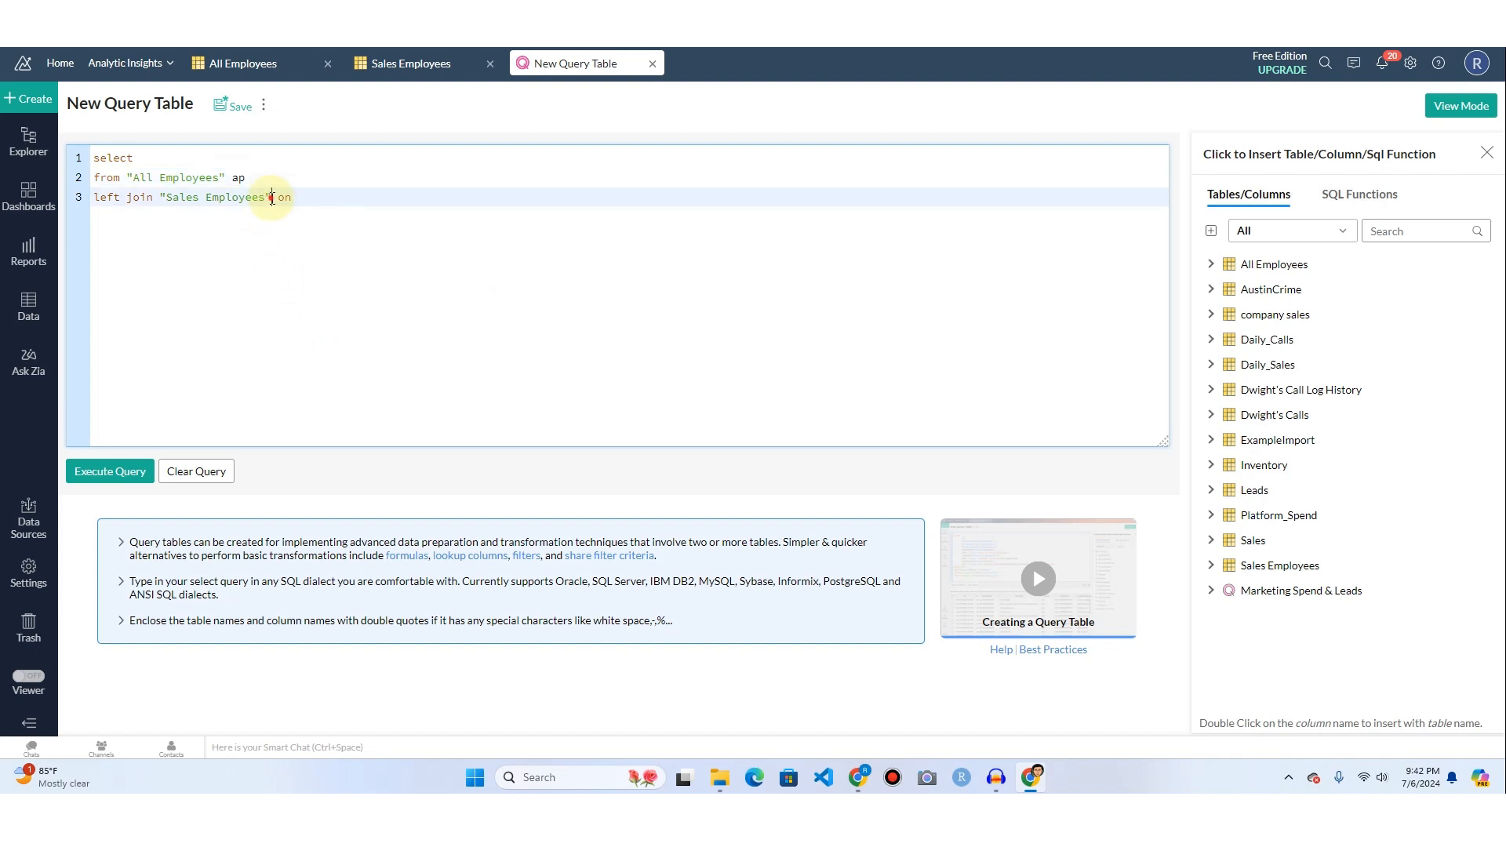
pyautogui.write('s')
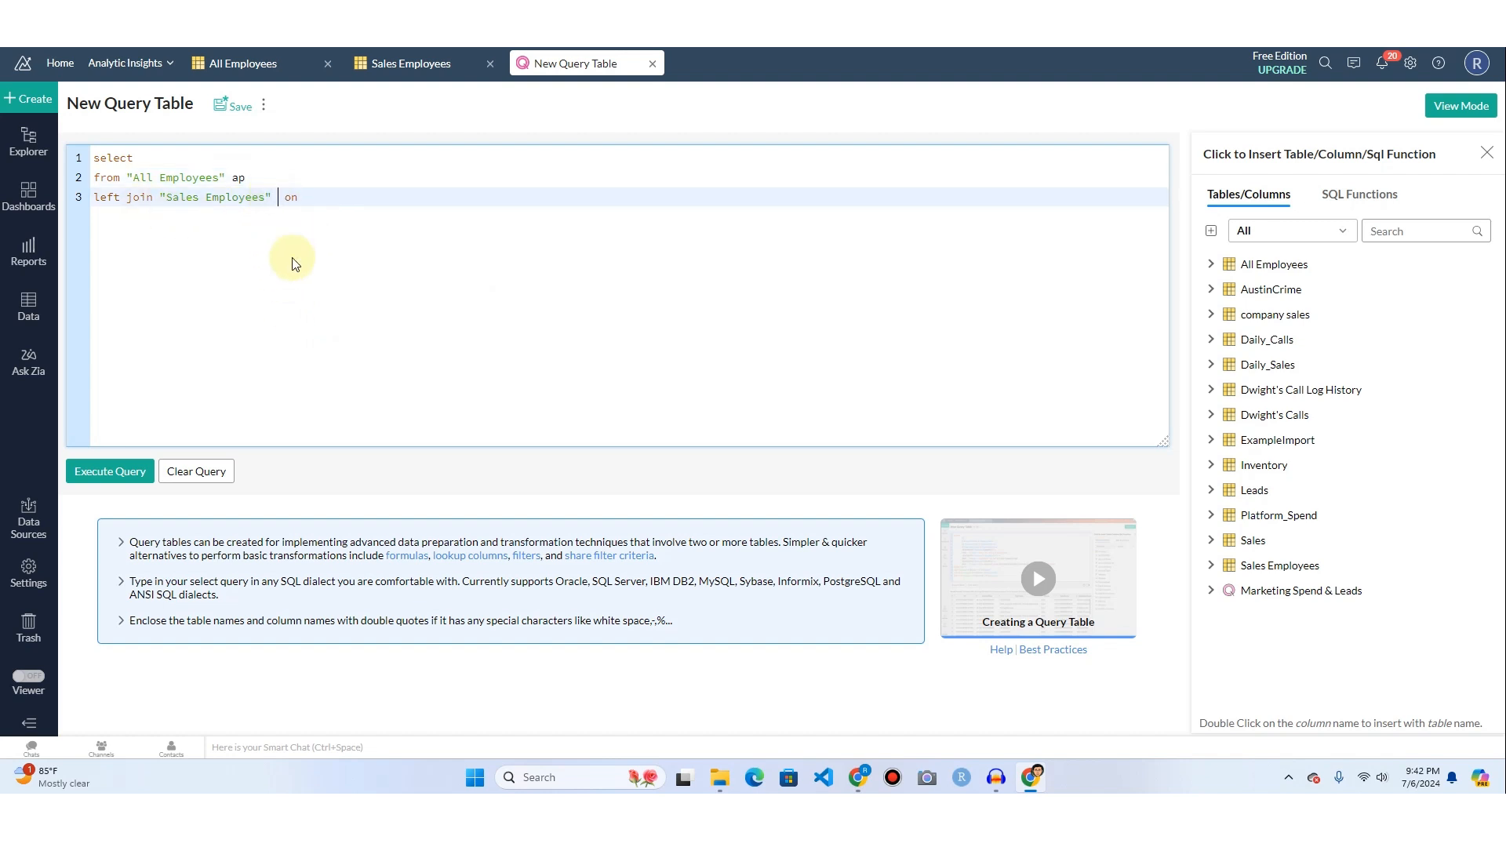
pyautogui.write('e')
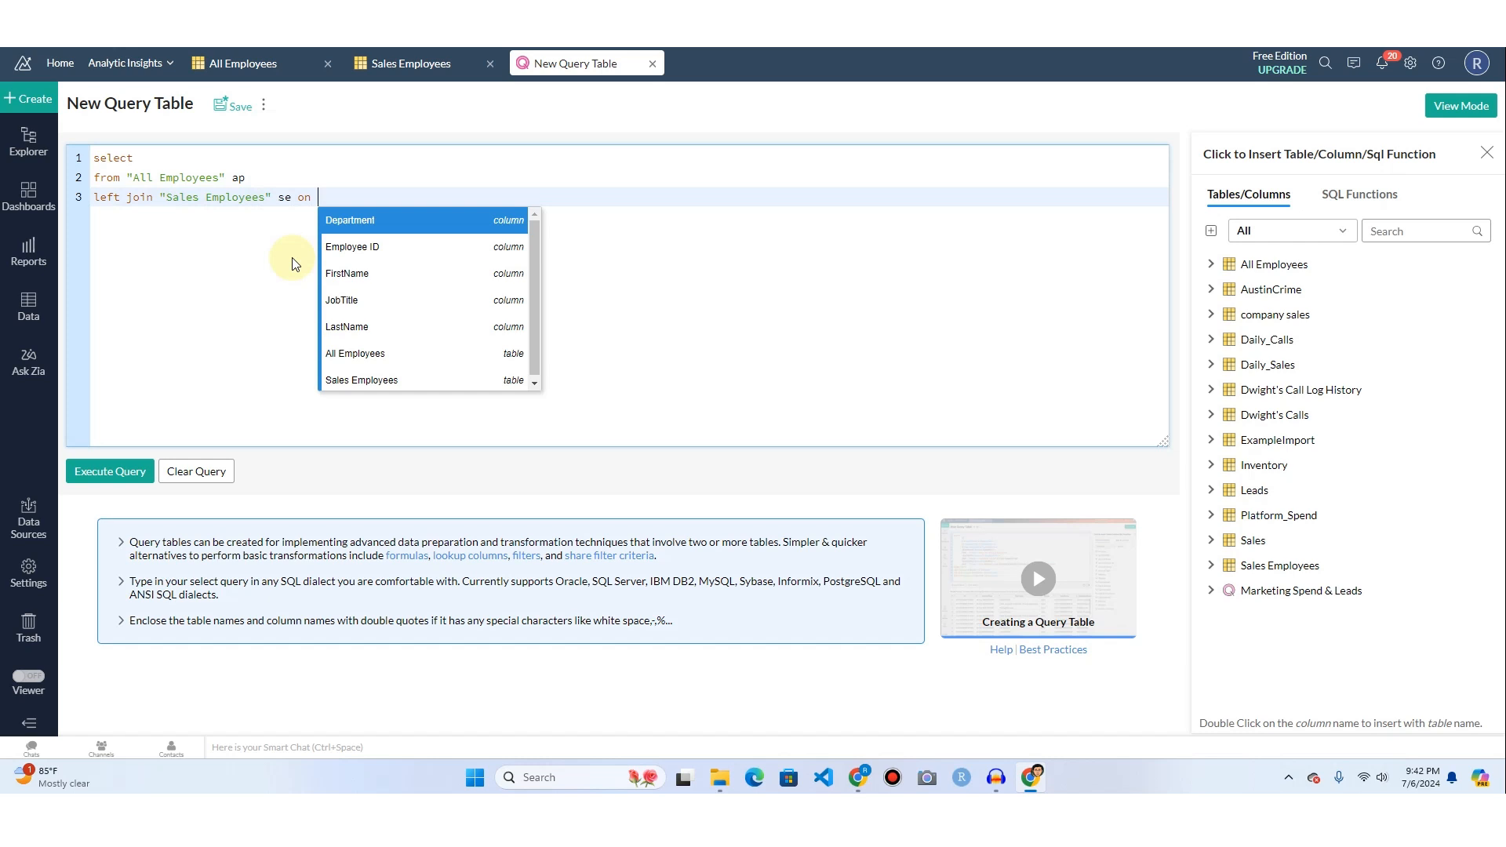
# Complete the join condition as ap."Employee ID"=se."Employee ID".
pyautogui.write('ap.')
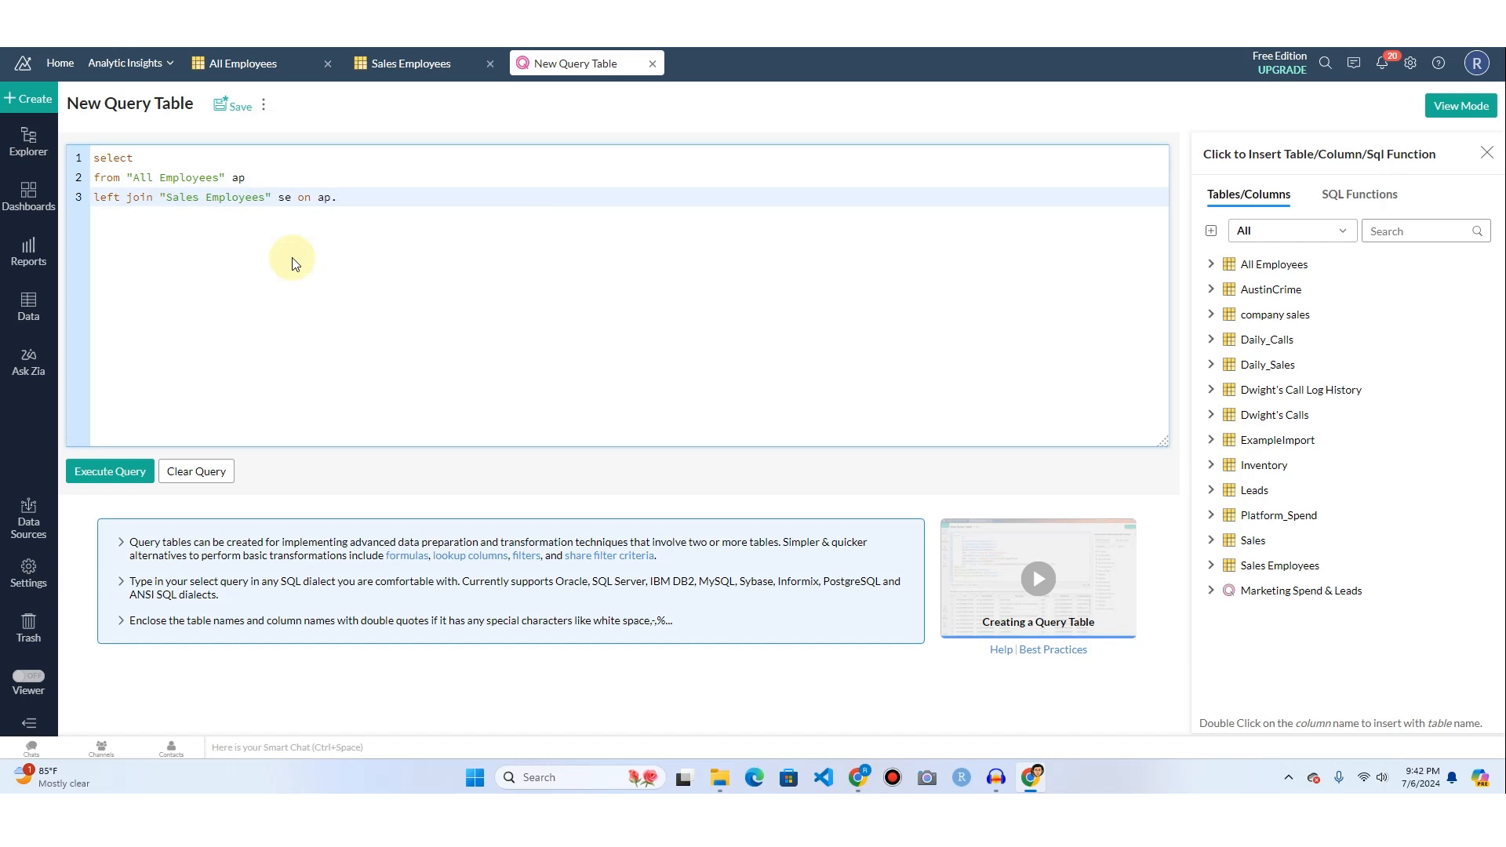
pyautogui.click(1211, 266)
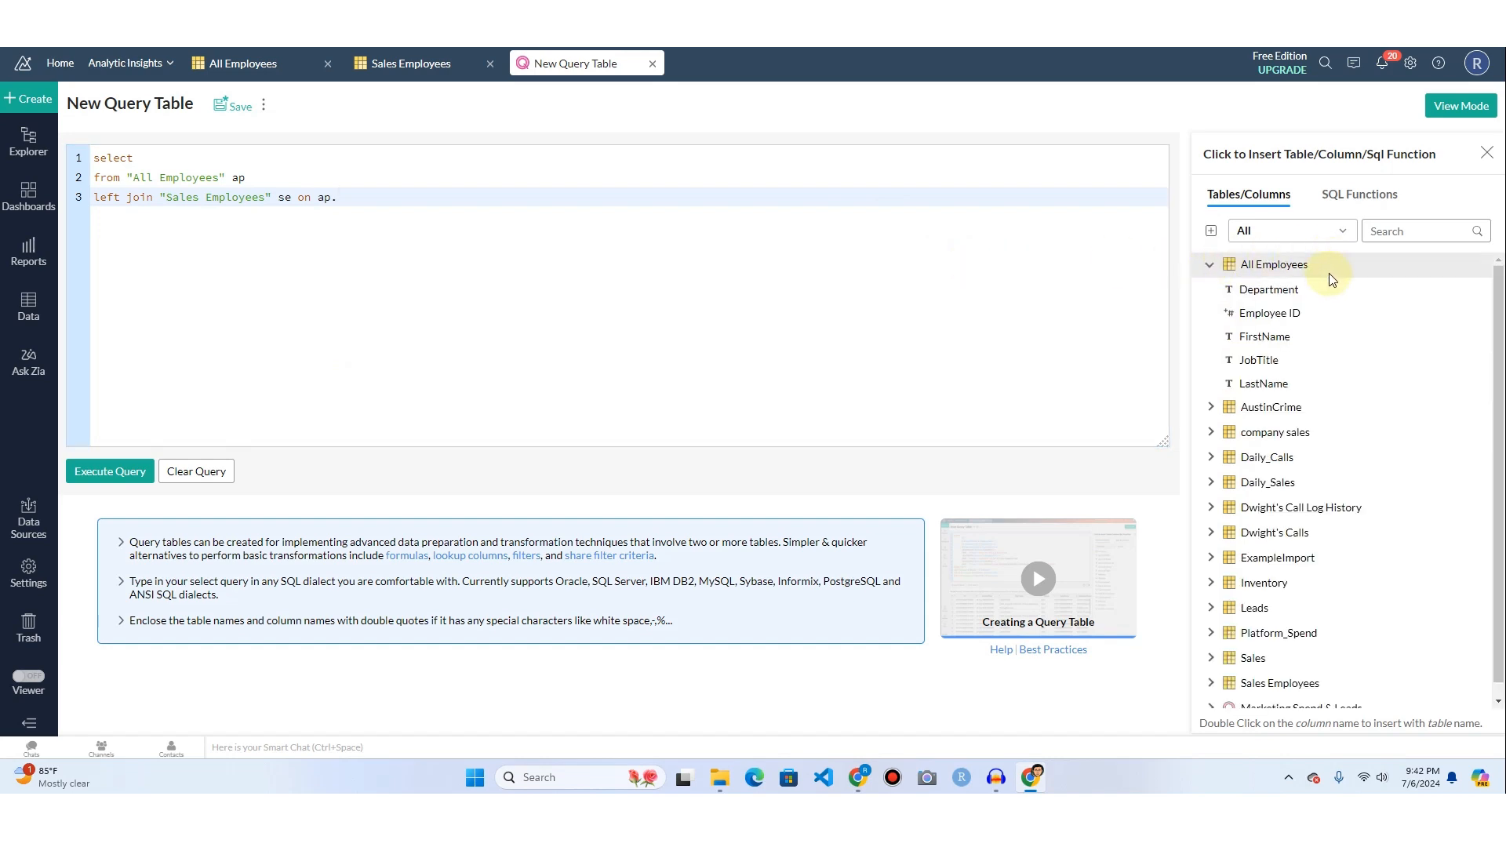
pyautogui.click(1260, 317)
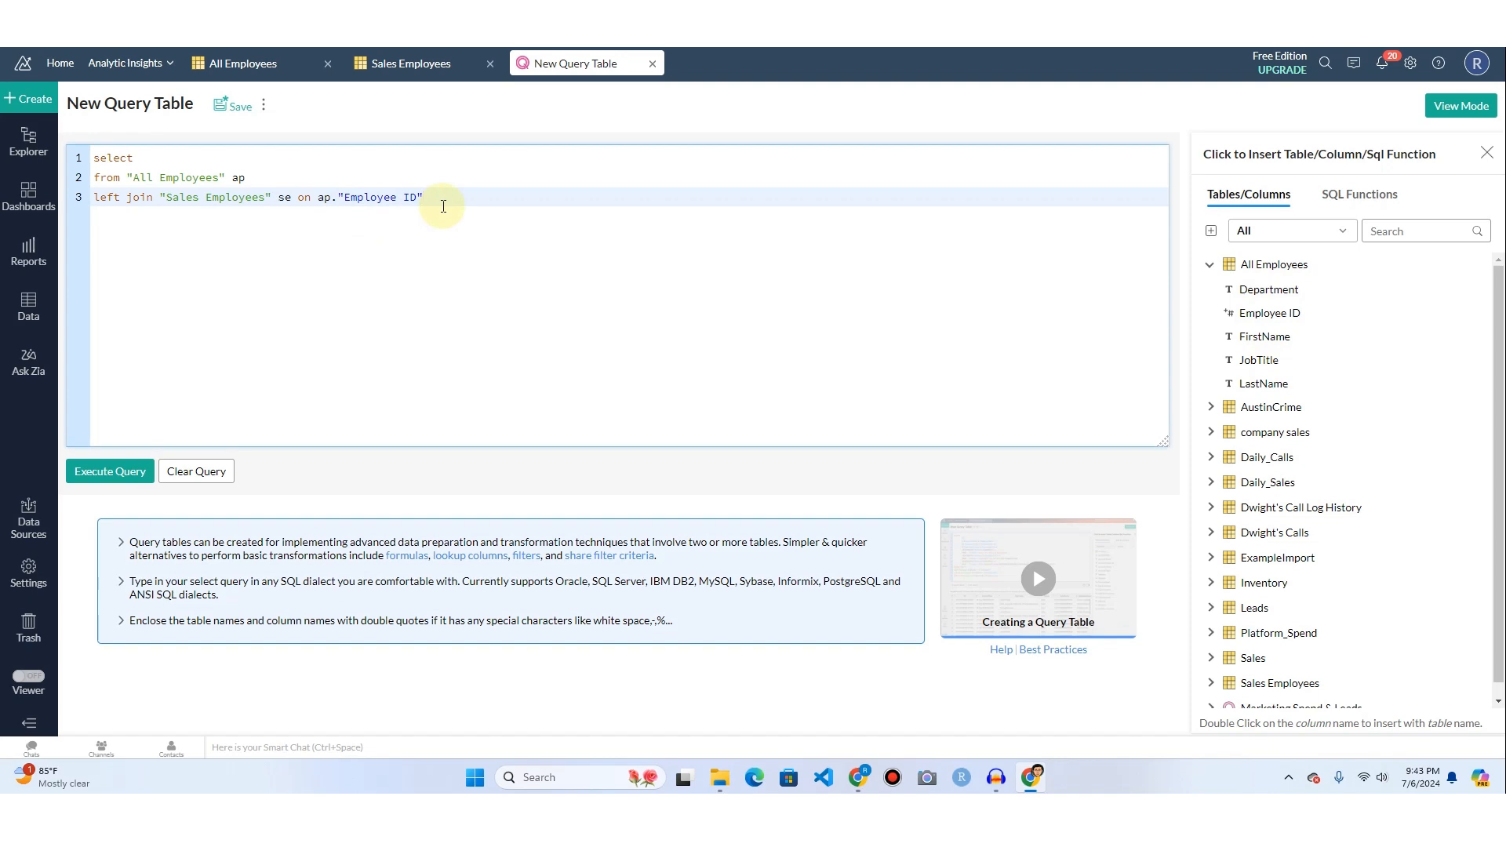
pyautogui.write('=se.')
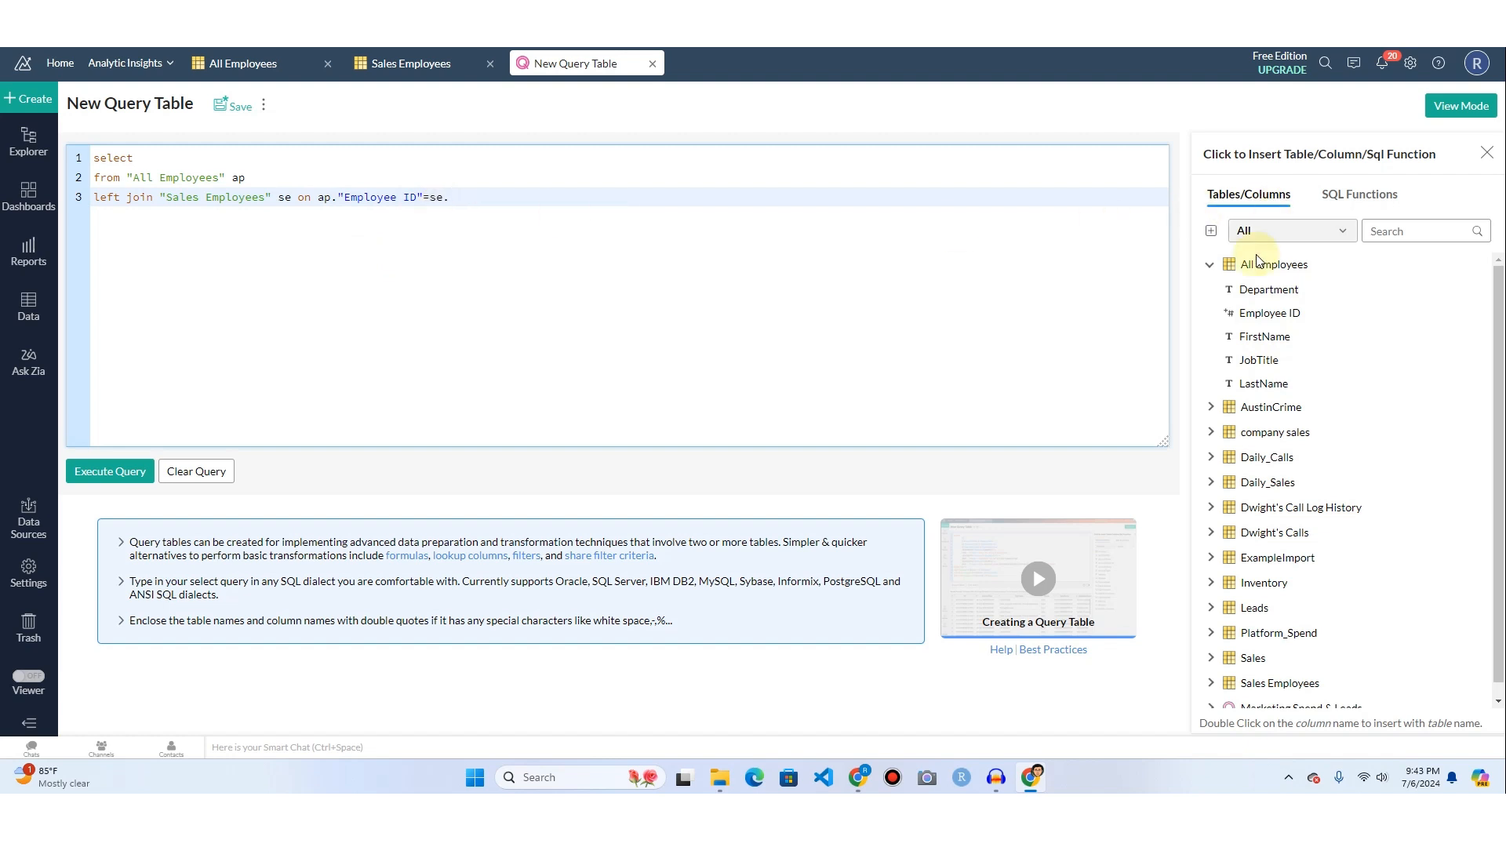
pyautogui.click(1210, 265)
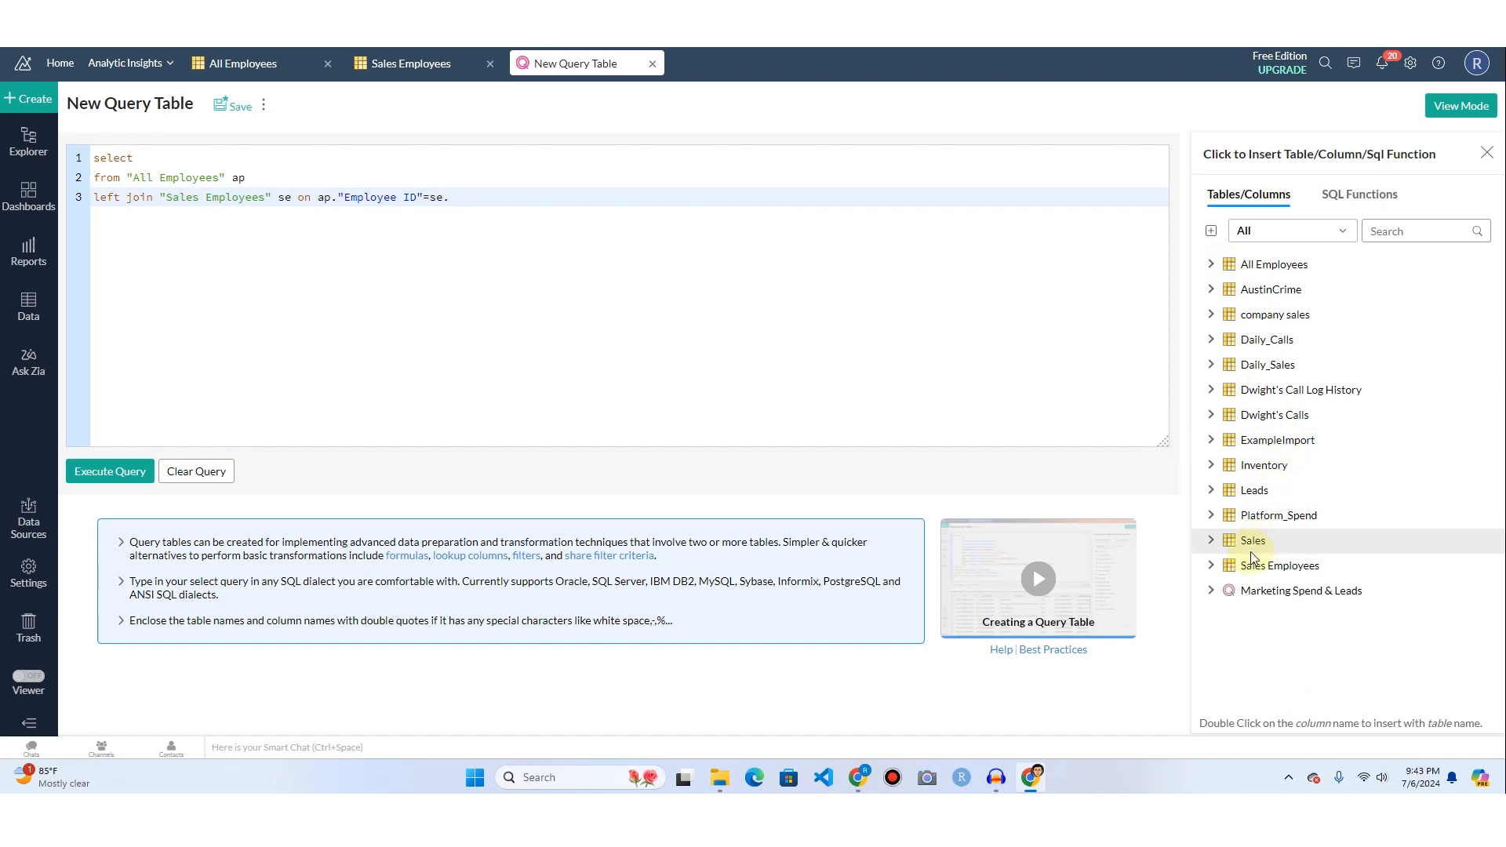
pyautogui.click(1210, 566)
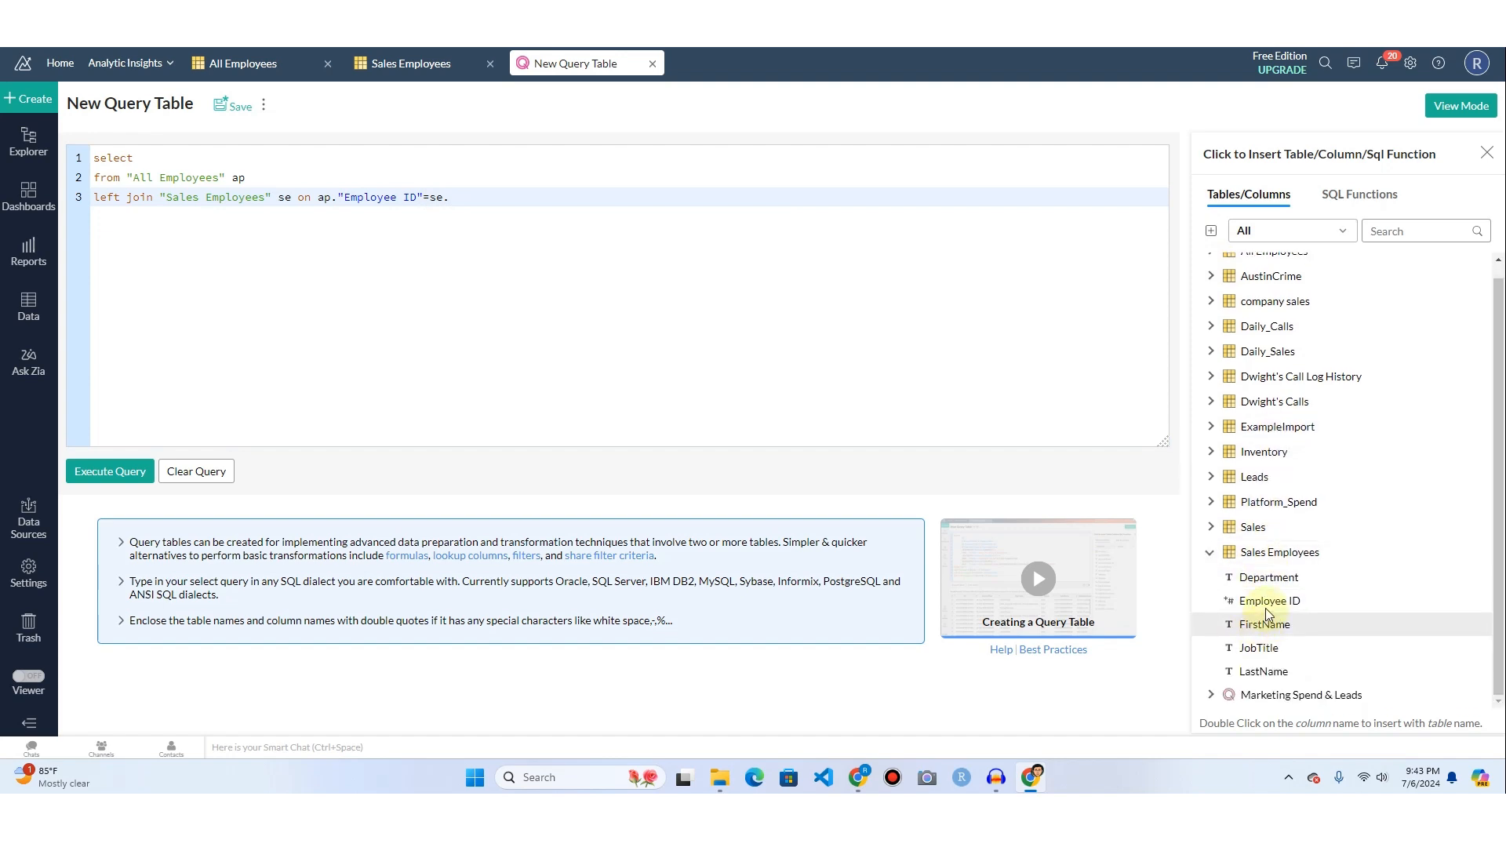
pyautogui.doubleClick(1265, 608)
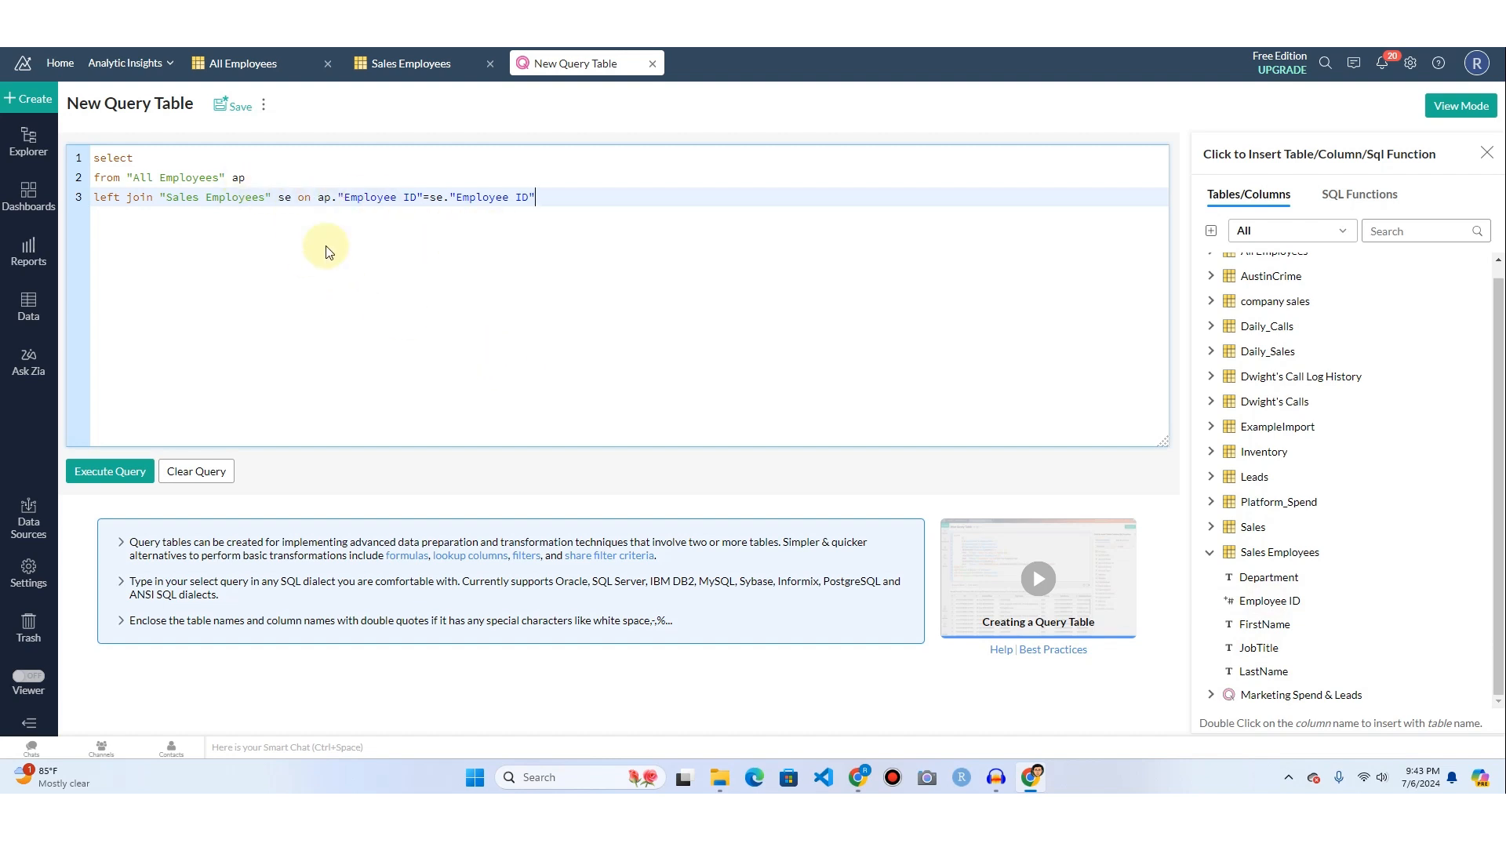
pyautogui.click(98, 178)
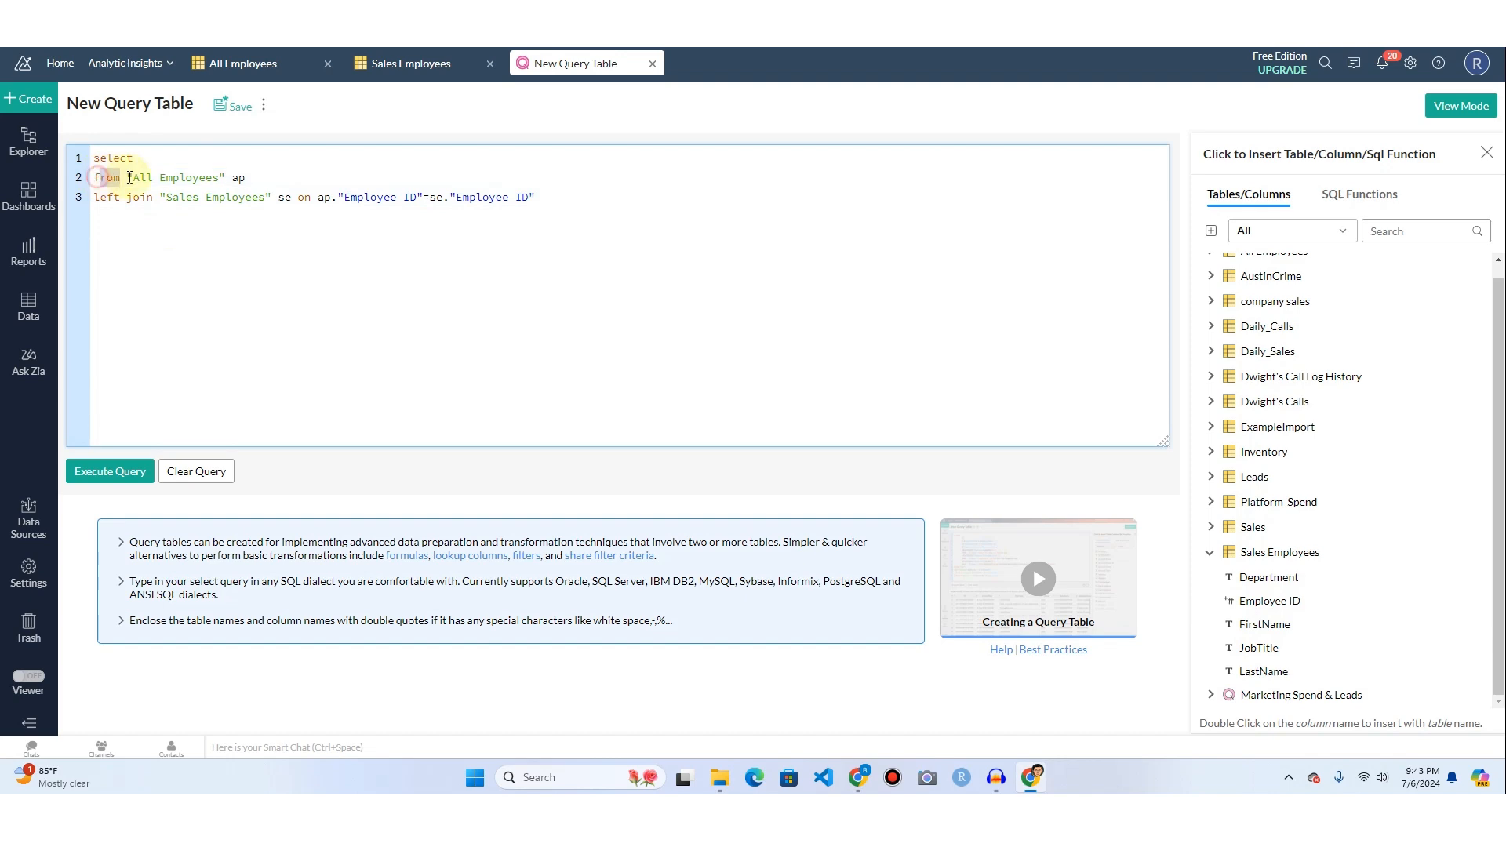
pyautogui.moveTo(129, 177); pyautogui.dragTo(245, 178)
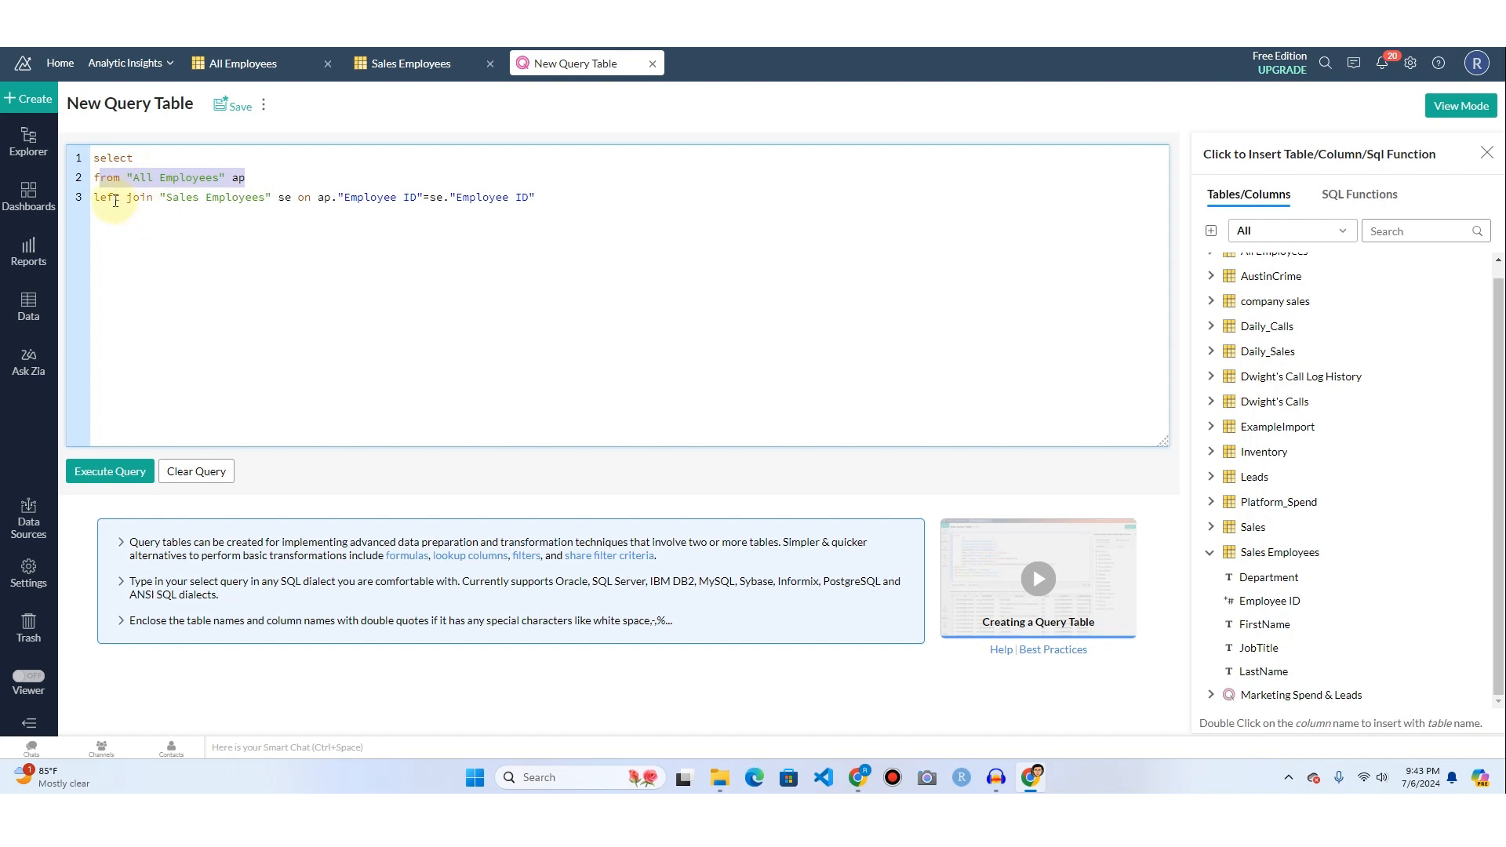
pyautogui.moveTo(160, 199); pyautogui.dragTo(273, 199)
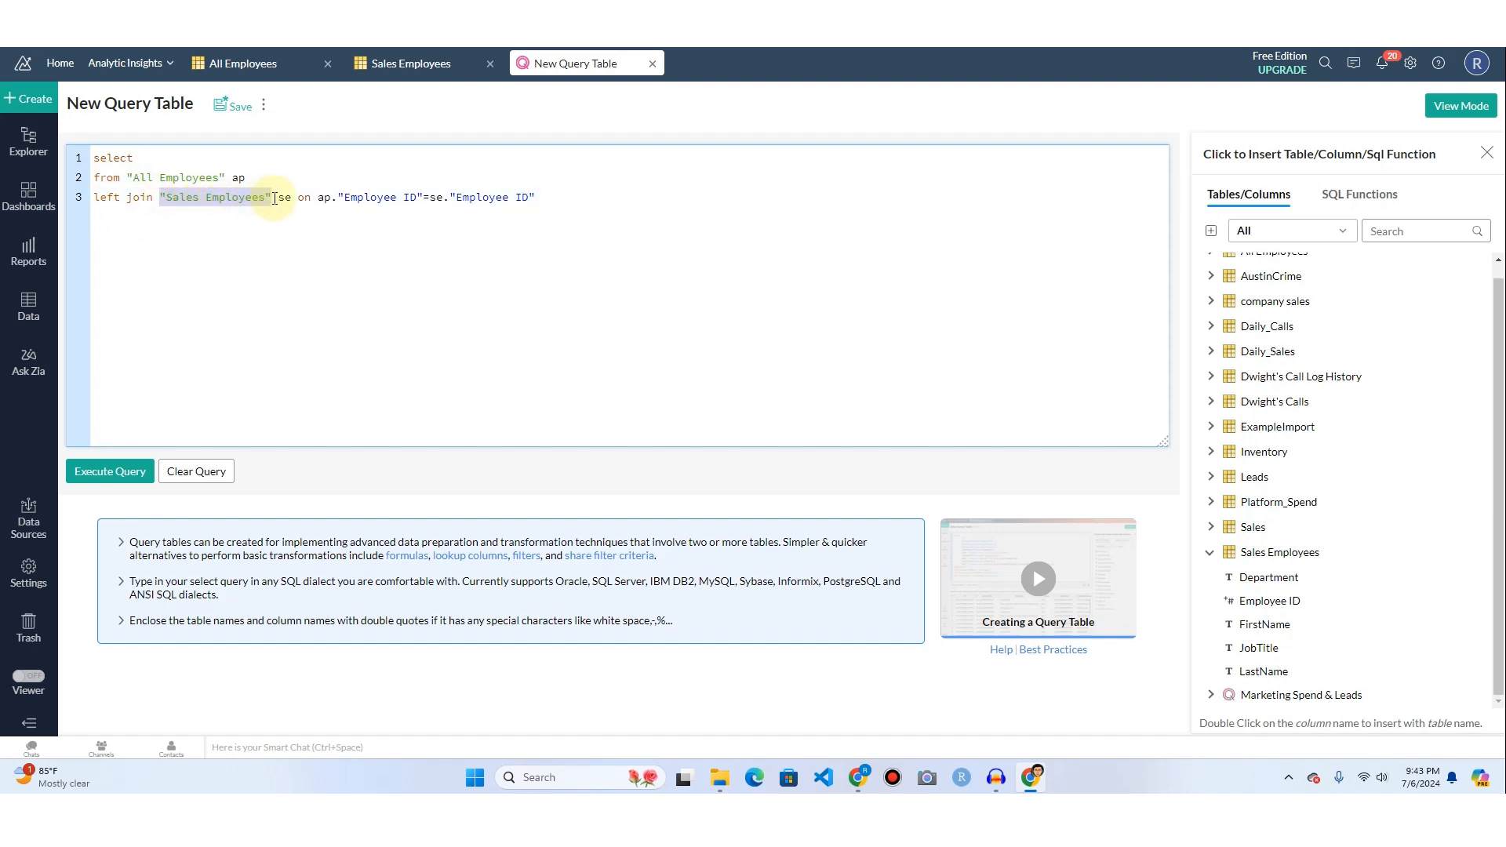
# Add ap.firstname and ap.lastname, separated by a comma, to the select clause.
pyautogui.click(179, 160)
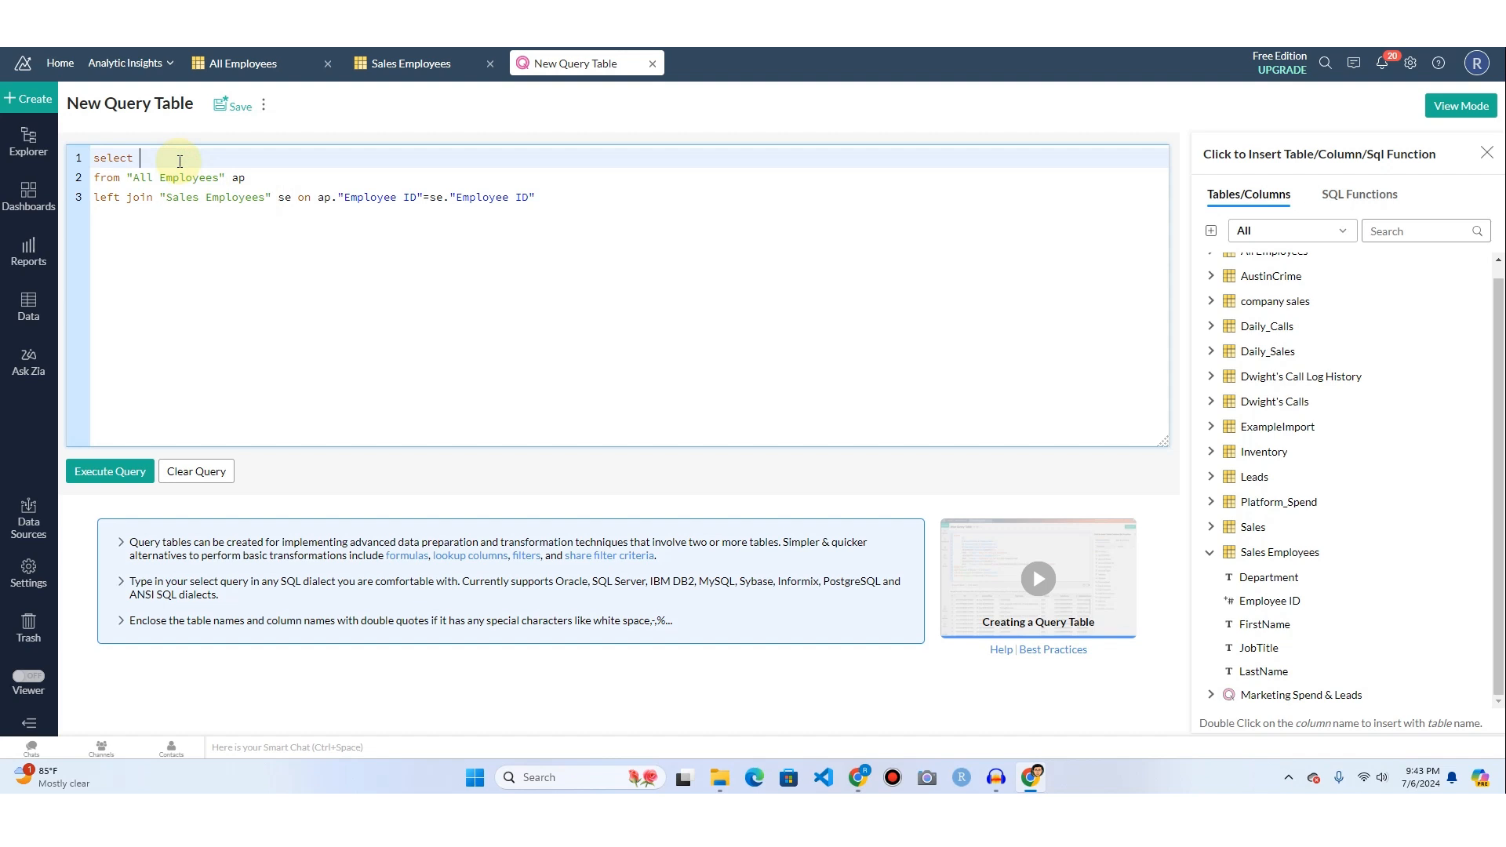
pyautogui.write('ap.firstname,ap.lastname,ap.Employee ID')
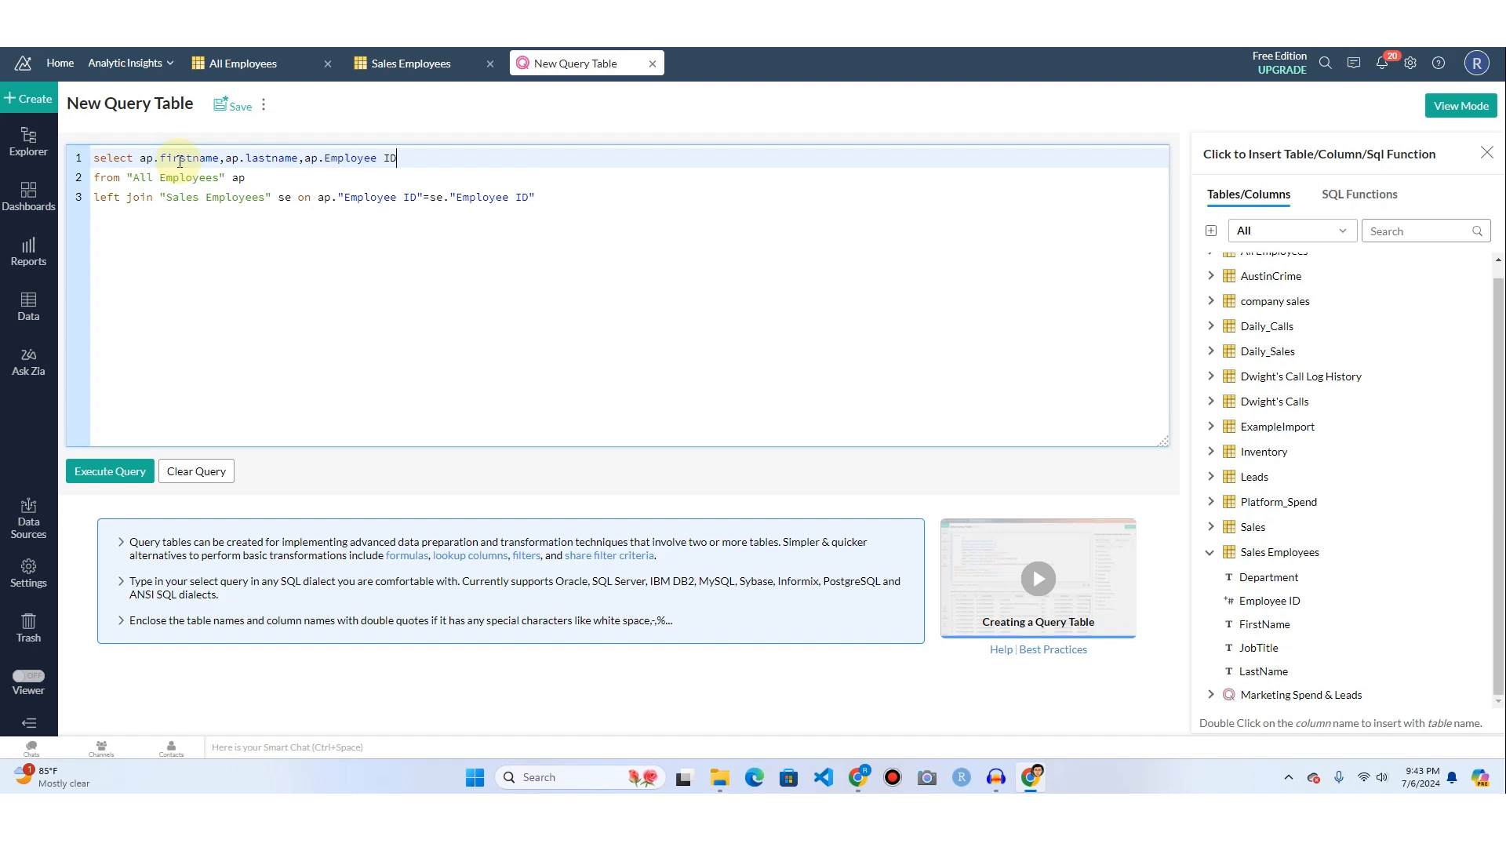
pyautogui.write('"')
# Append ap."Employee ID" to the select clause, with the column name in double quotes.
pyautogui.hotkey('ctrl', 'Left')
pyautogui.hotkey('ctrl', 'Left')
pyautogui.hotkey('ctrl', 'Left')
pyautogui.write('"')
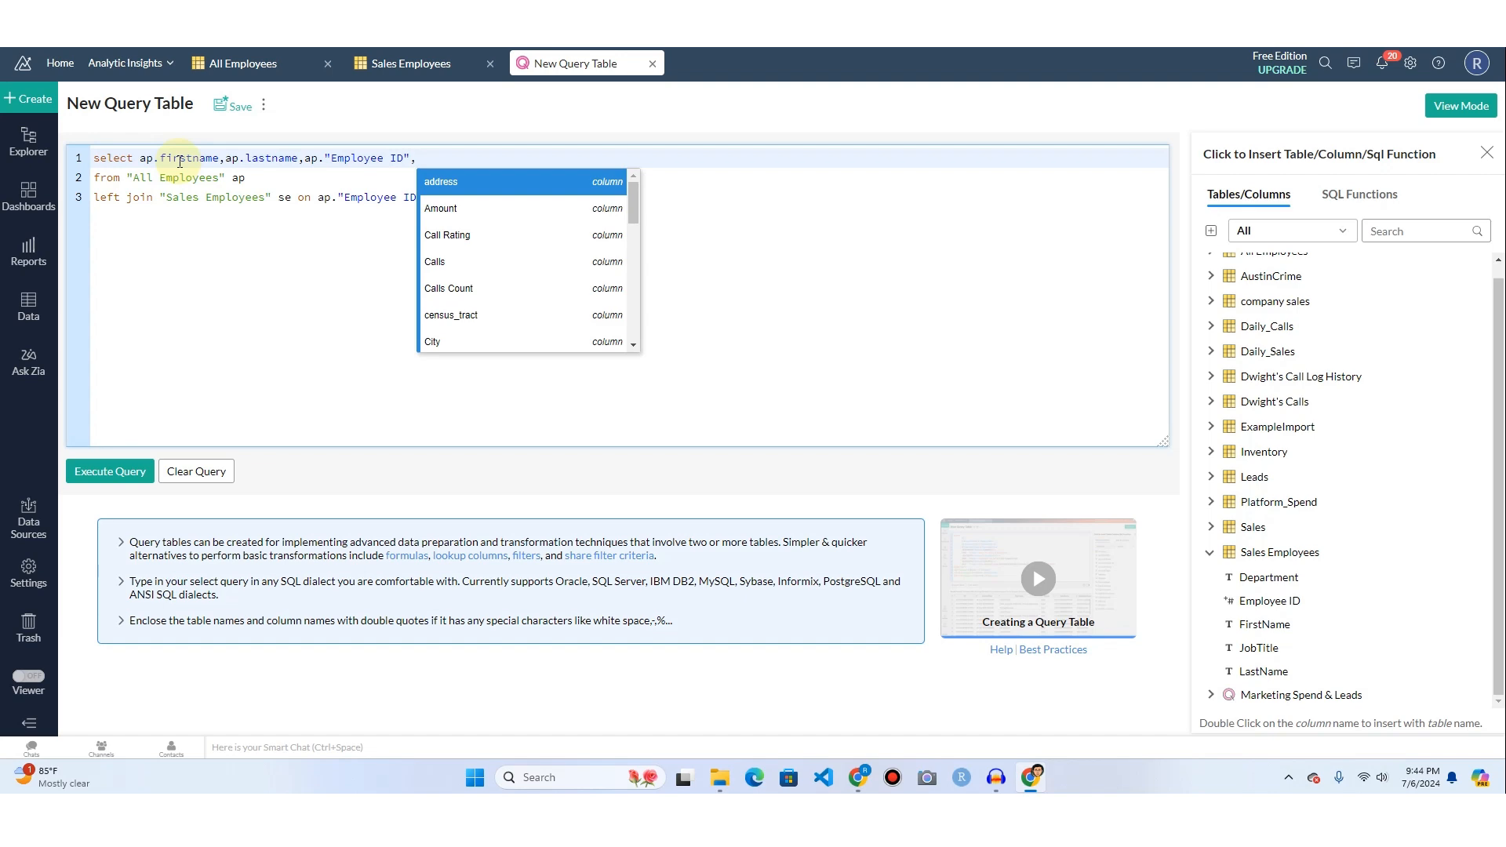
# Append the Sales Employees columns se."Employee ID", se.firstname and se.lastname to the select clause.
pyautogui.write('se')
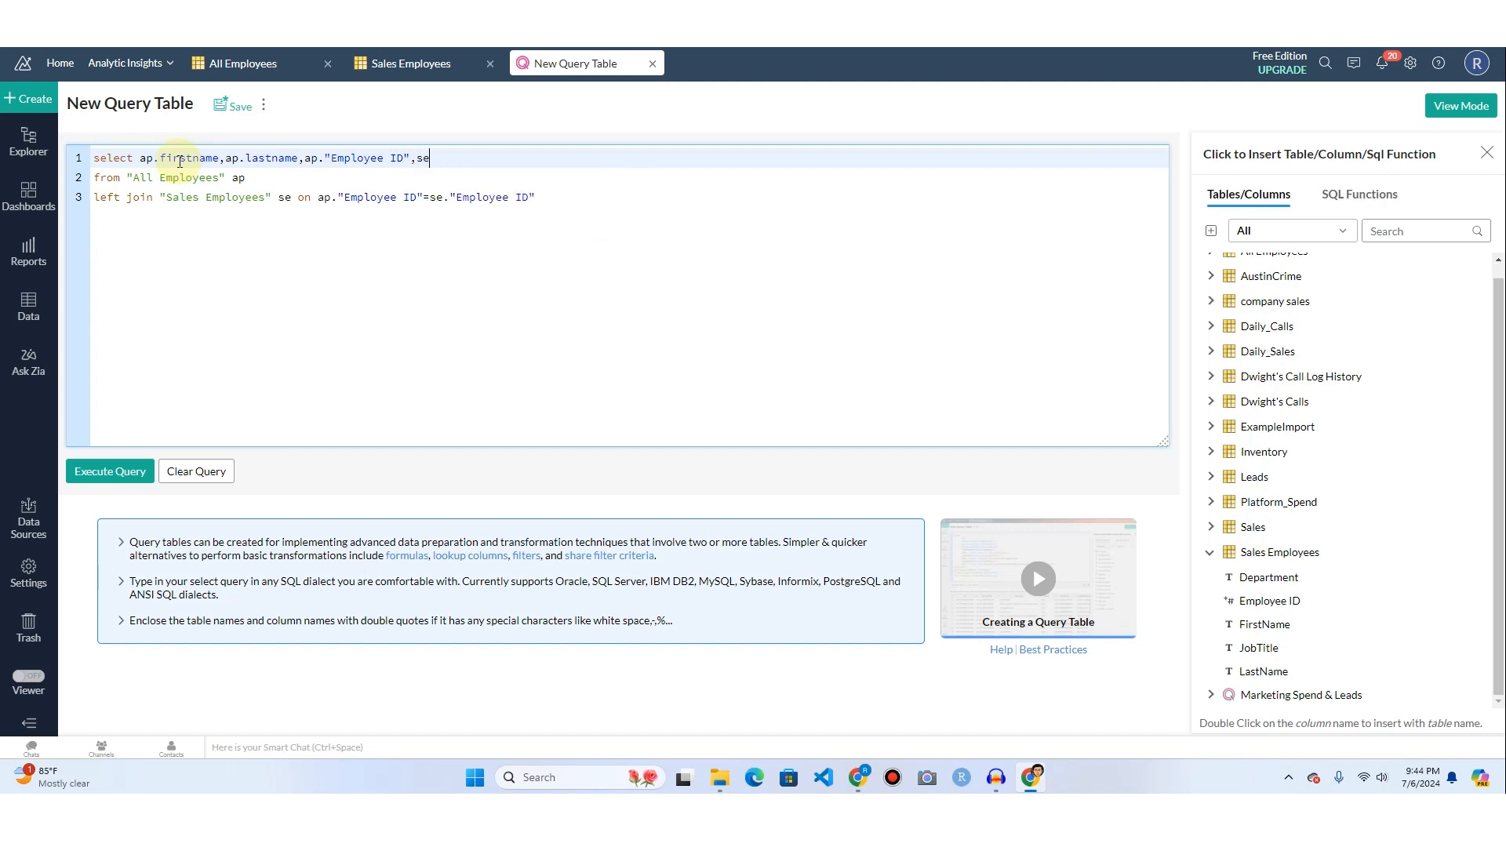
pyautogui.write('."Employee ID",se."Employee ID",se.firstname,se.lastname')
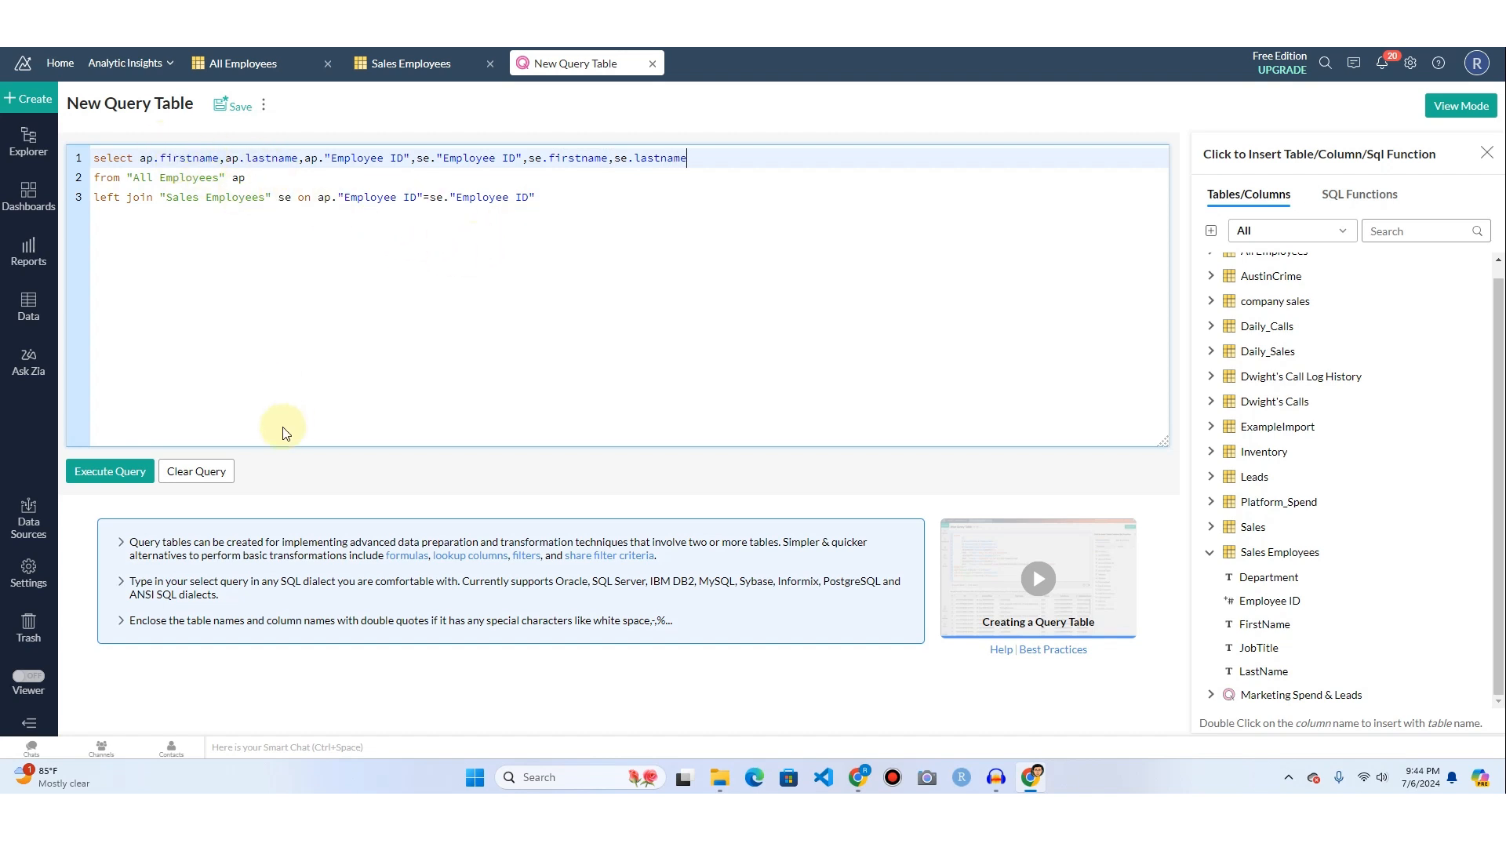
# Execute the query, compare its result with the Sales Employees table, and return to the query.
pyautogui.click(112, 472)
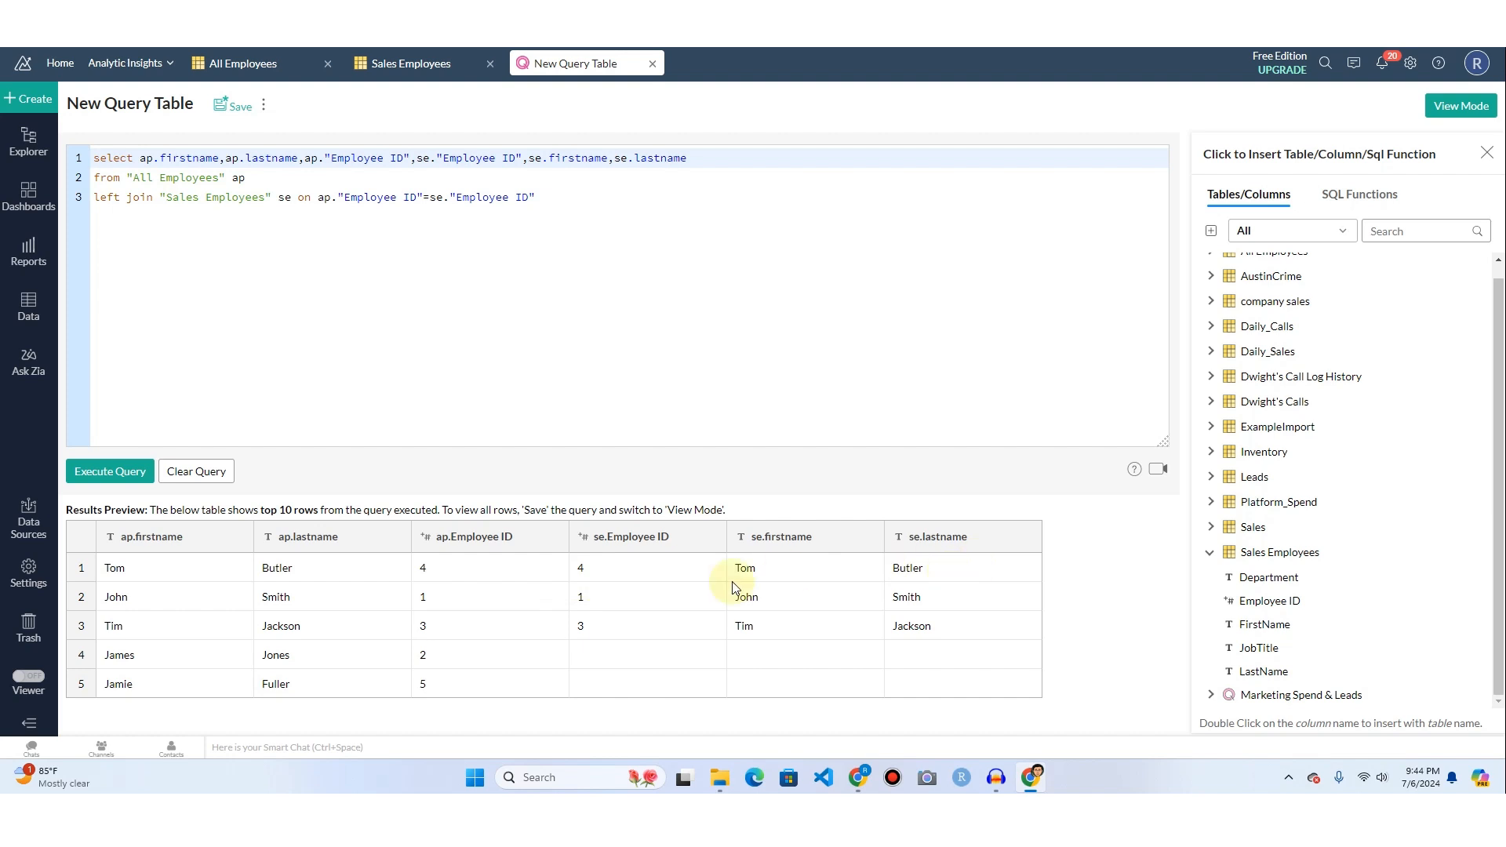
pyautogui.click(416, 63)
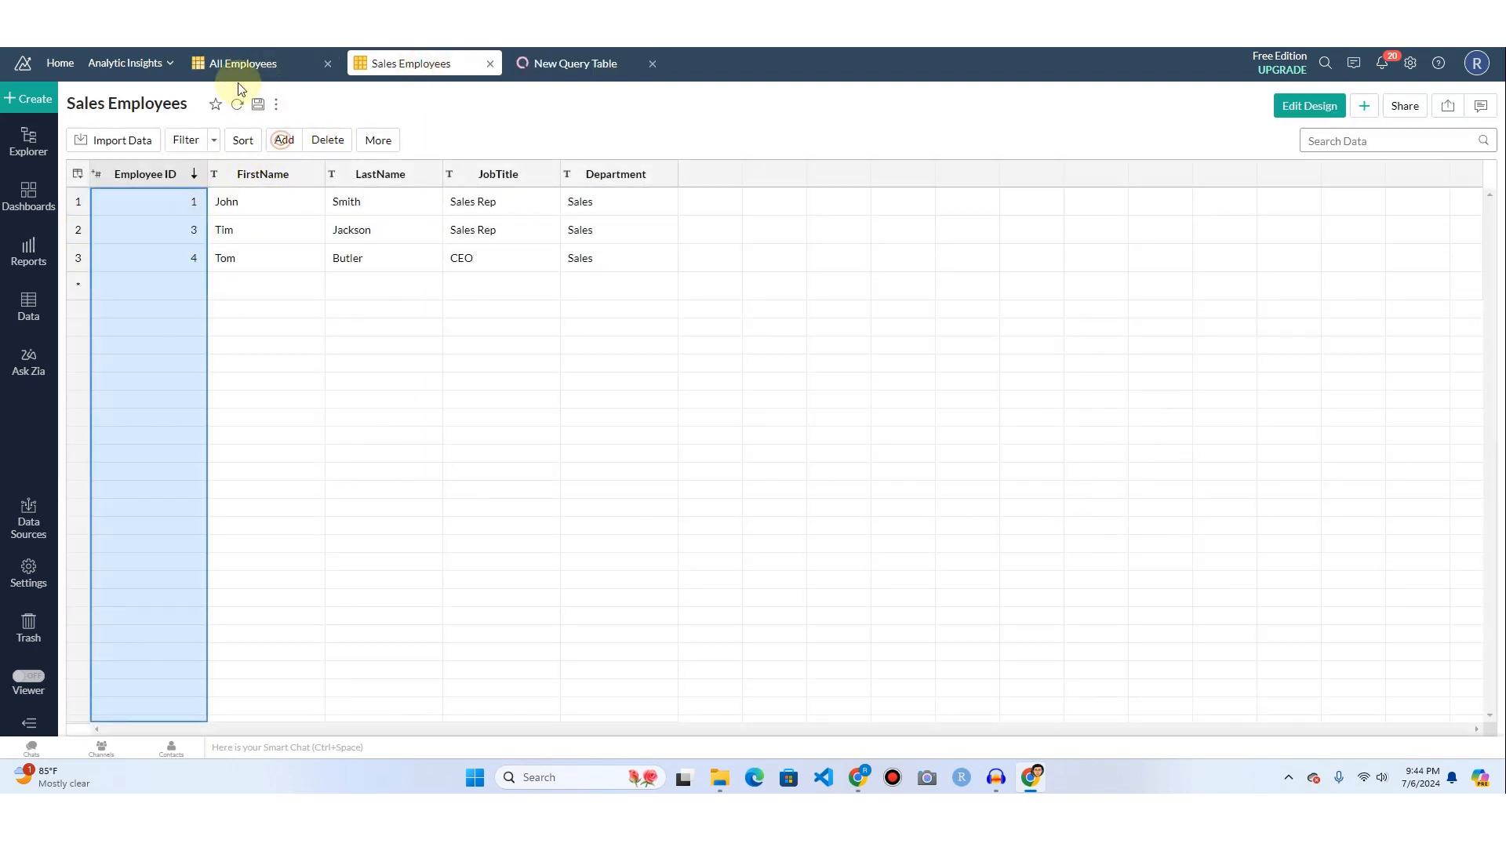
pyautogui.click(575, 66)
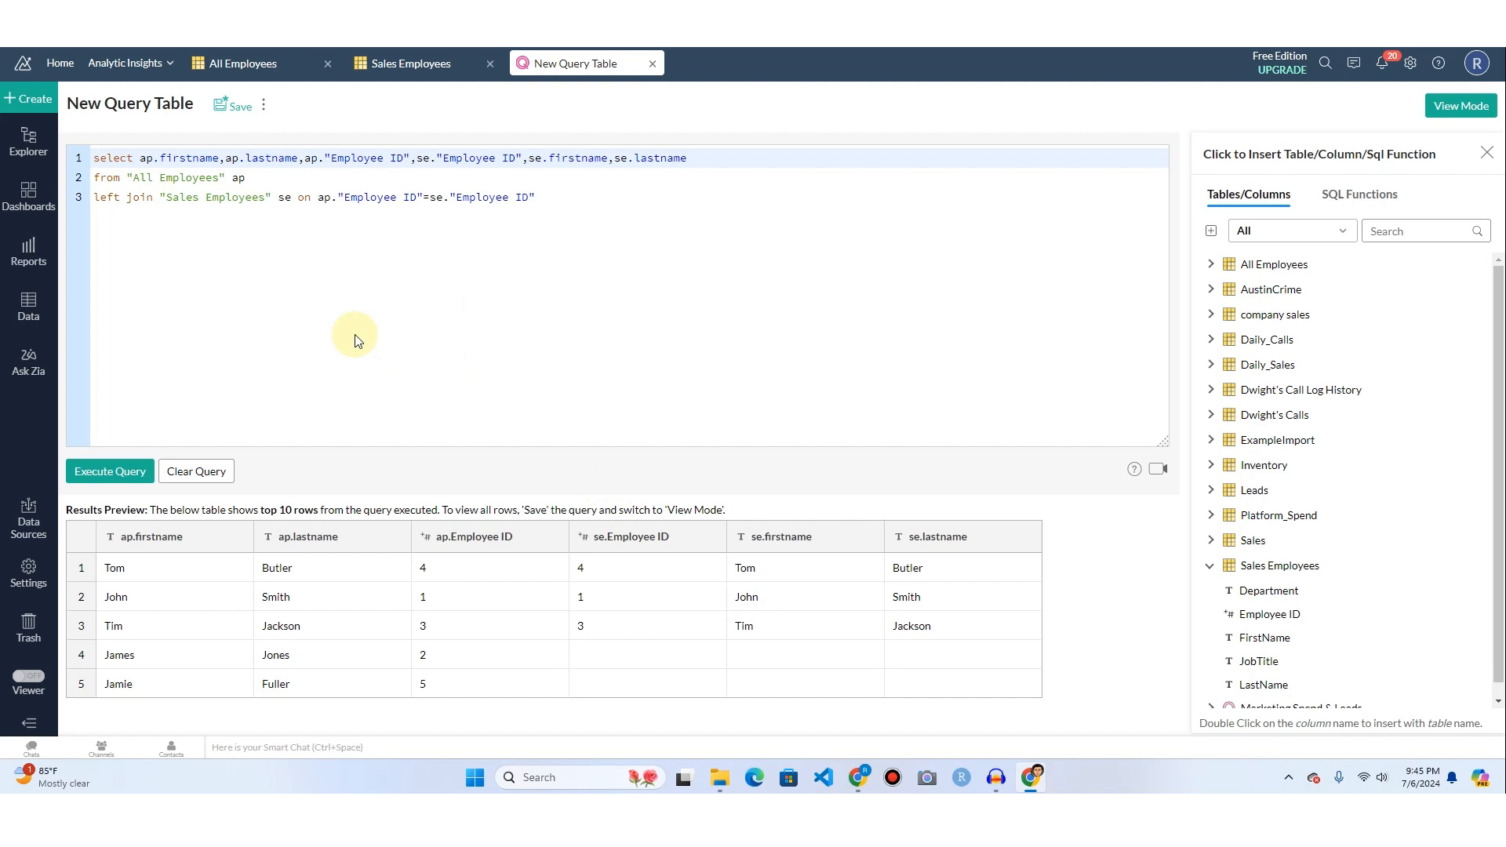
# Give ap.firstname the alias FirstName and ap.lastname the alias LastName in the select clause.
pyautogui.click(221, 158)
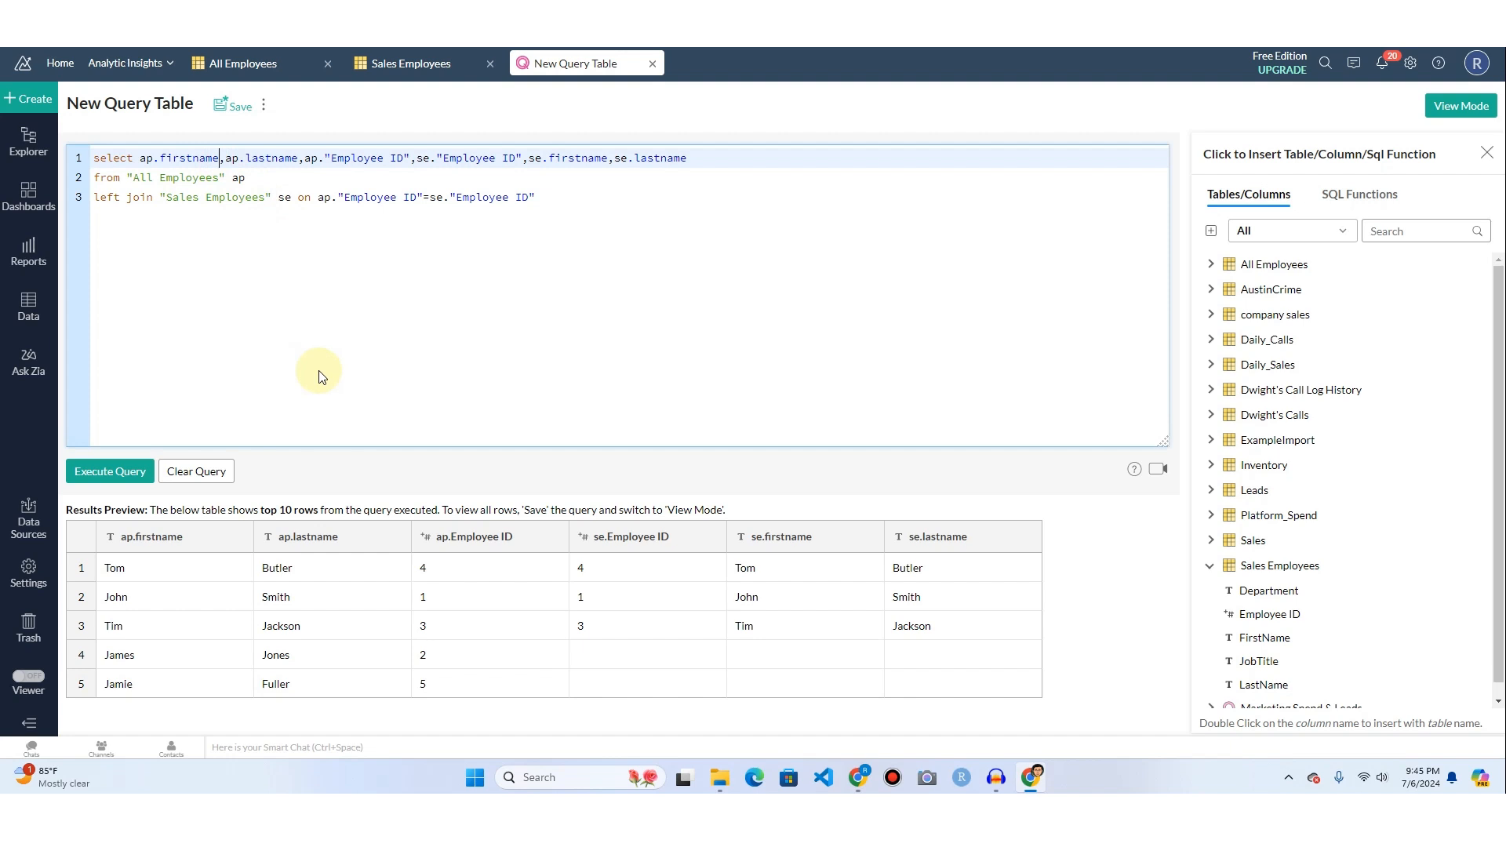
pyautogui.write('FirstN')
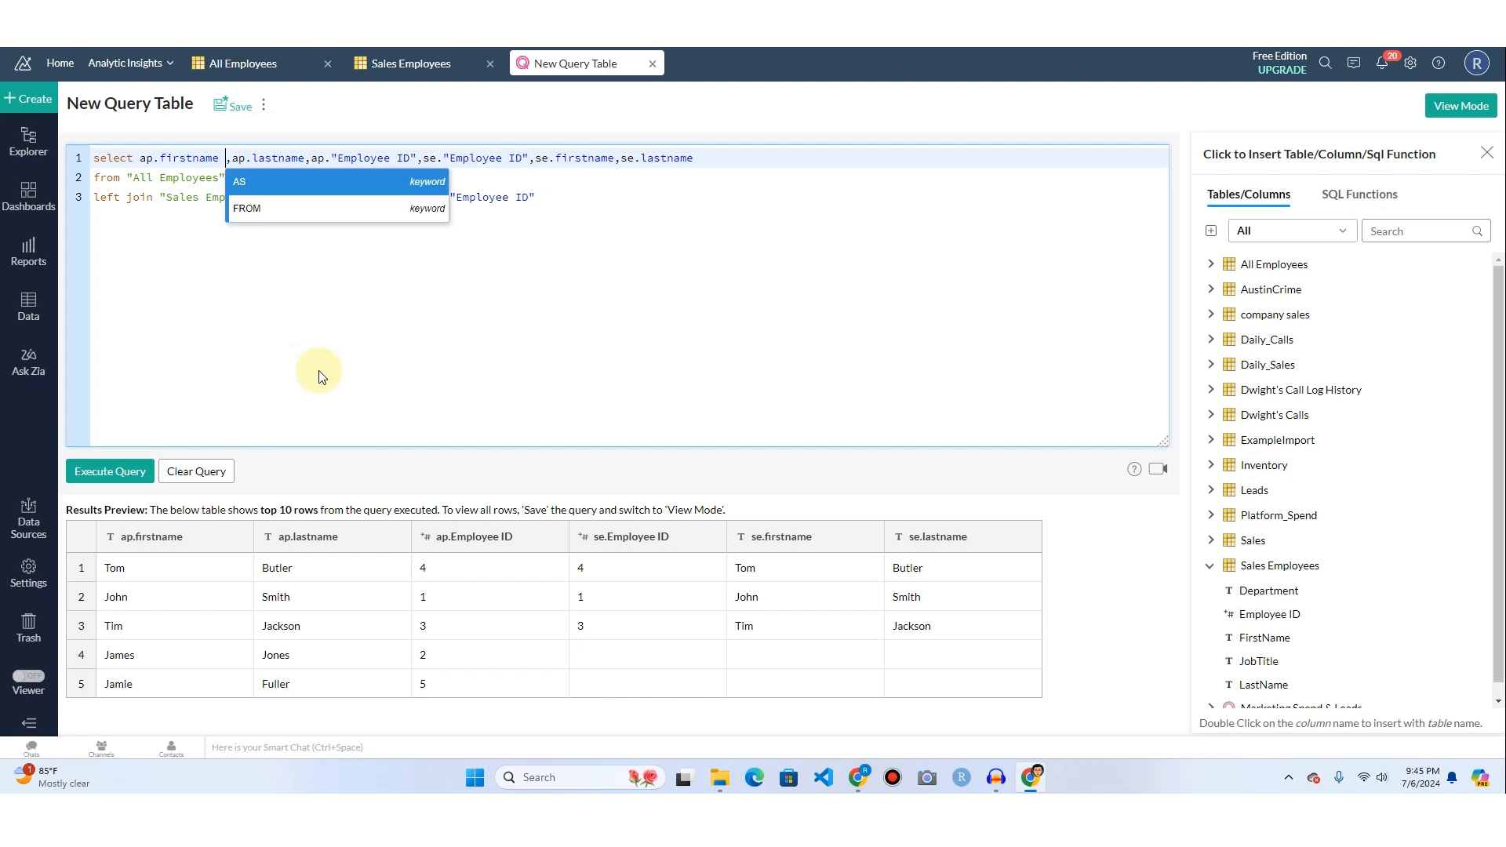
pyautogui.write('ame,ap.lastname')
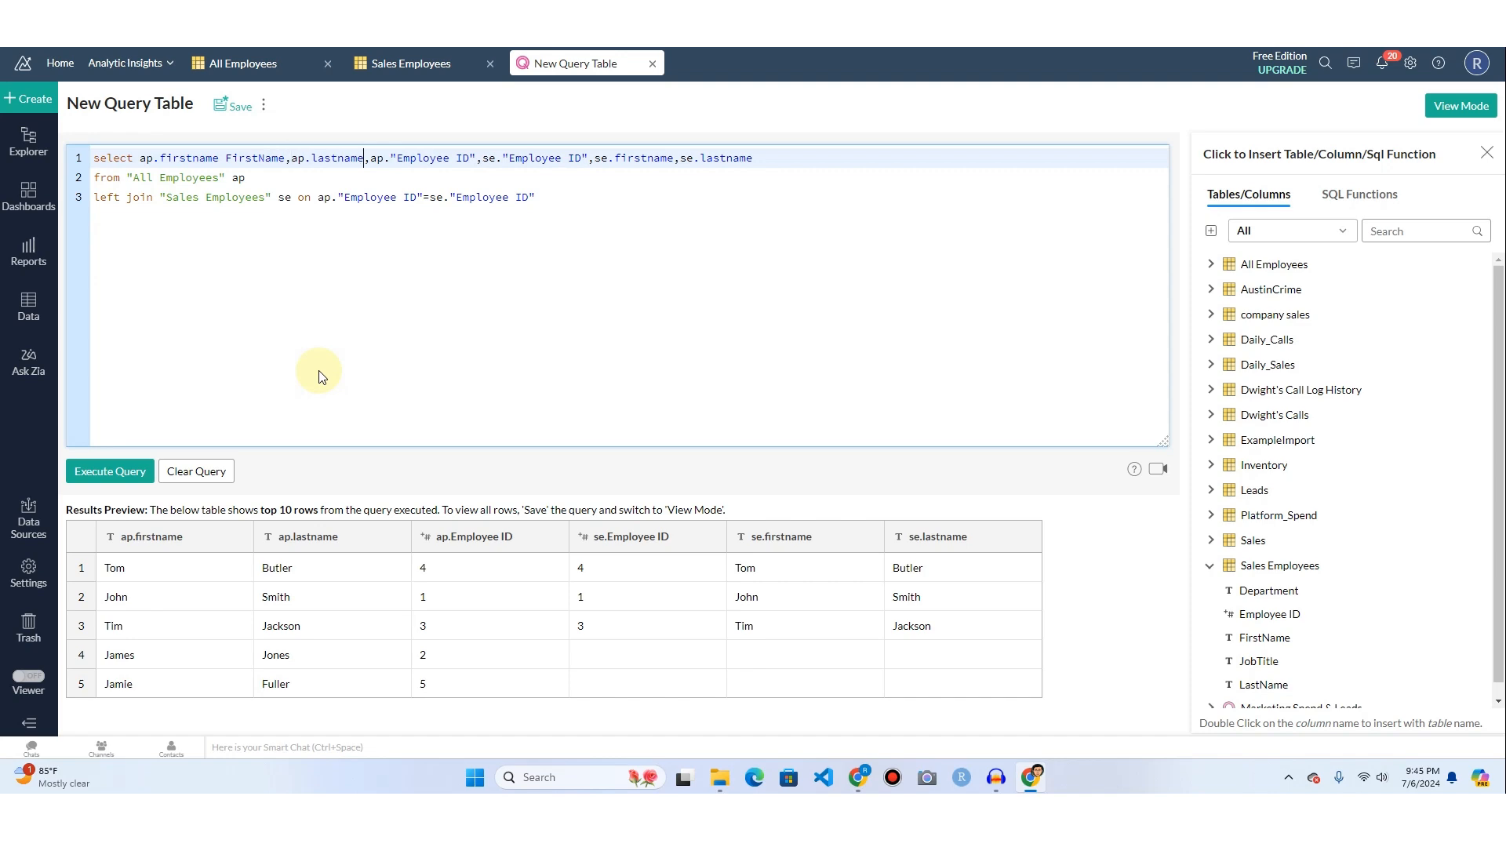
pyautogui.write(' LastName')
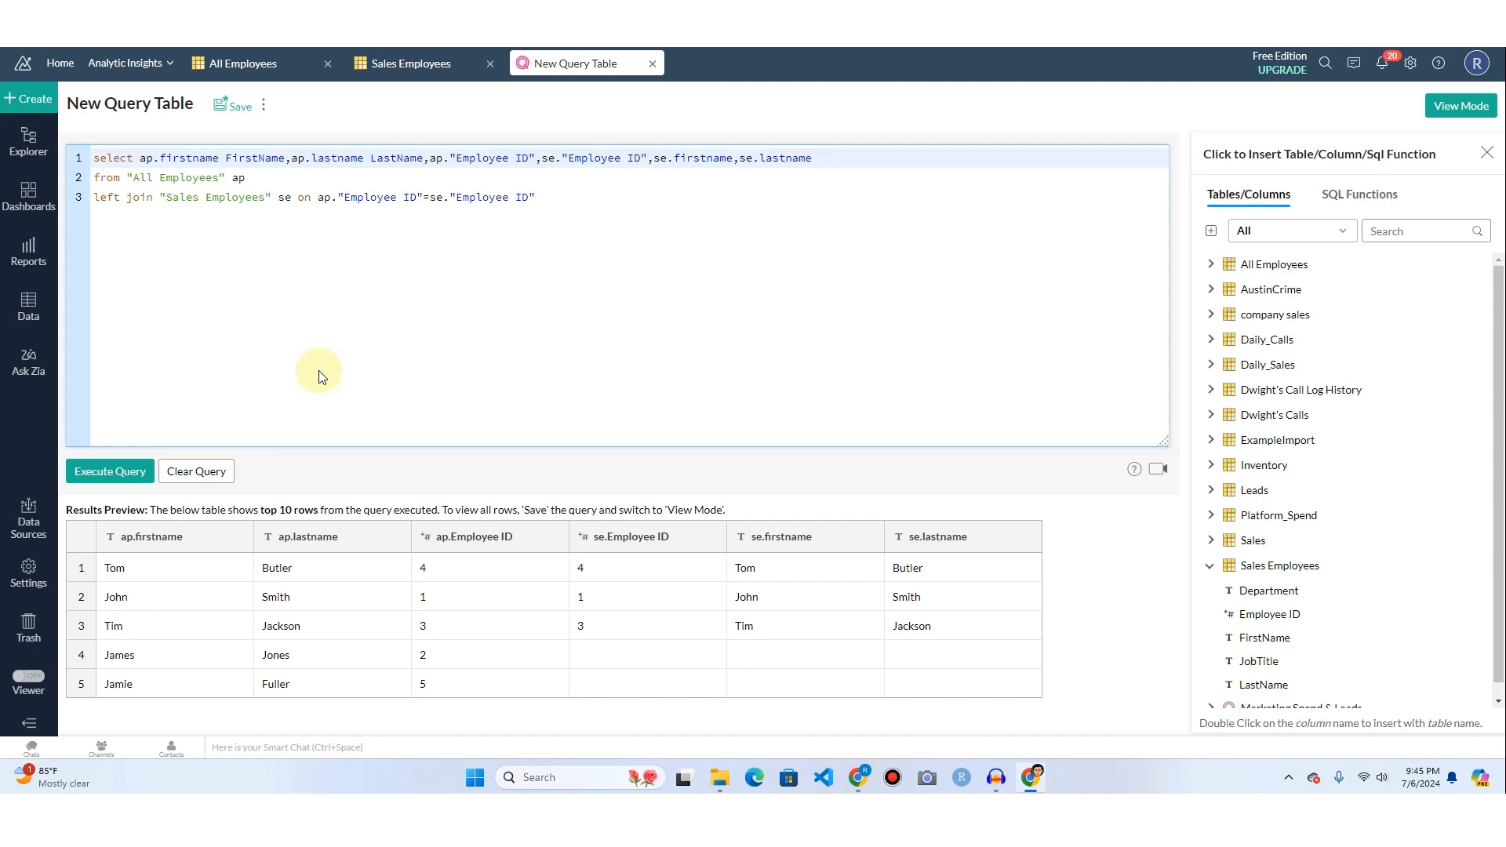
# Change the alias of ap.lastname to "All Employee LastName" in double quotes.
pyautogui.write('A')
pyautogui.press('BackSpace')
pyautogui.write('"All Emplo')
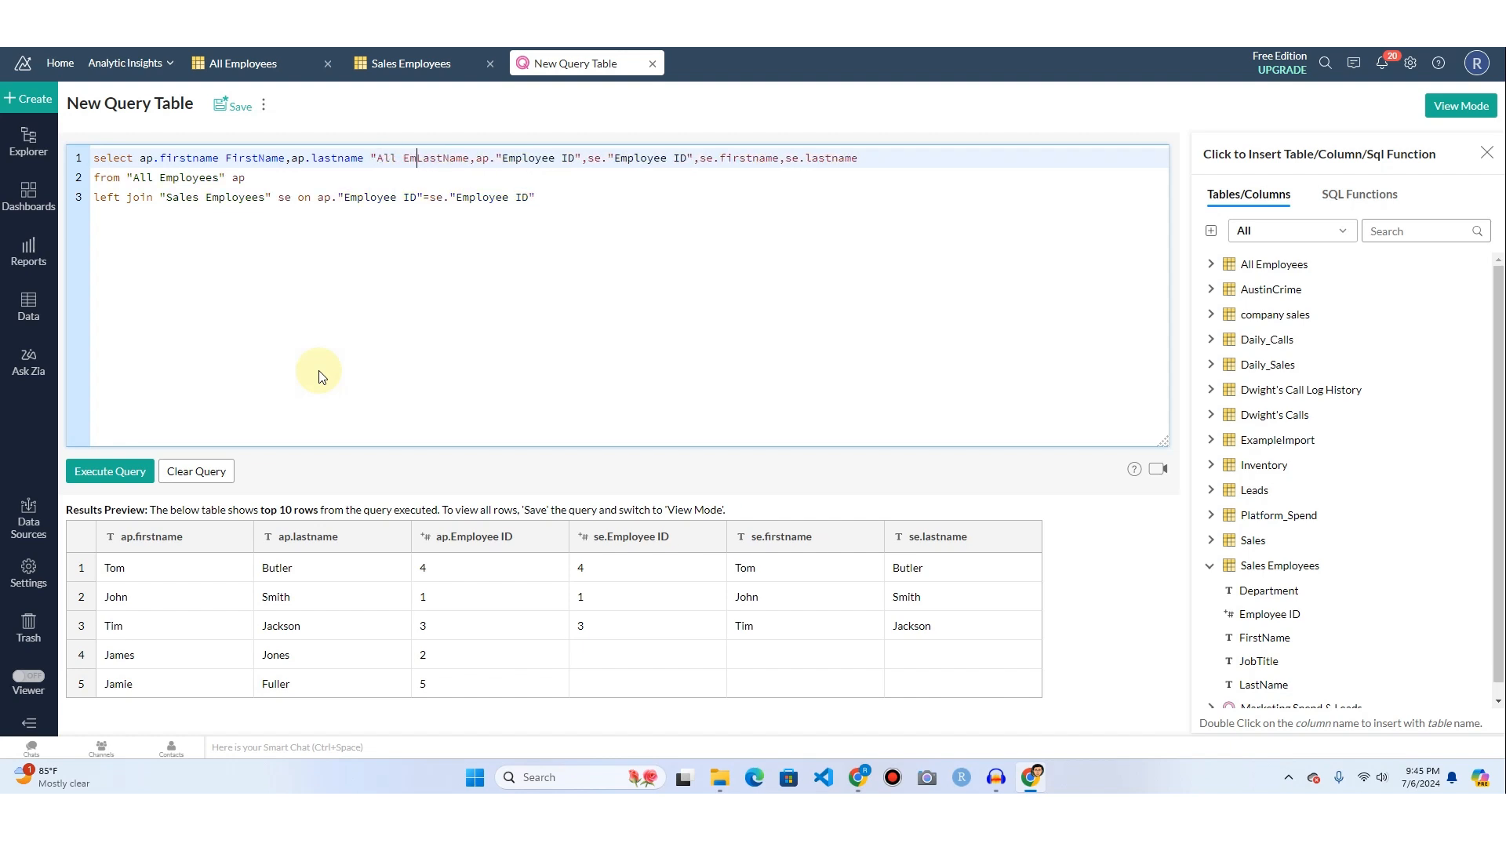
pyautogui.write('yeed')
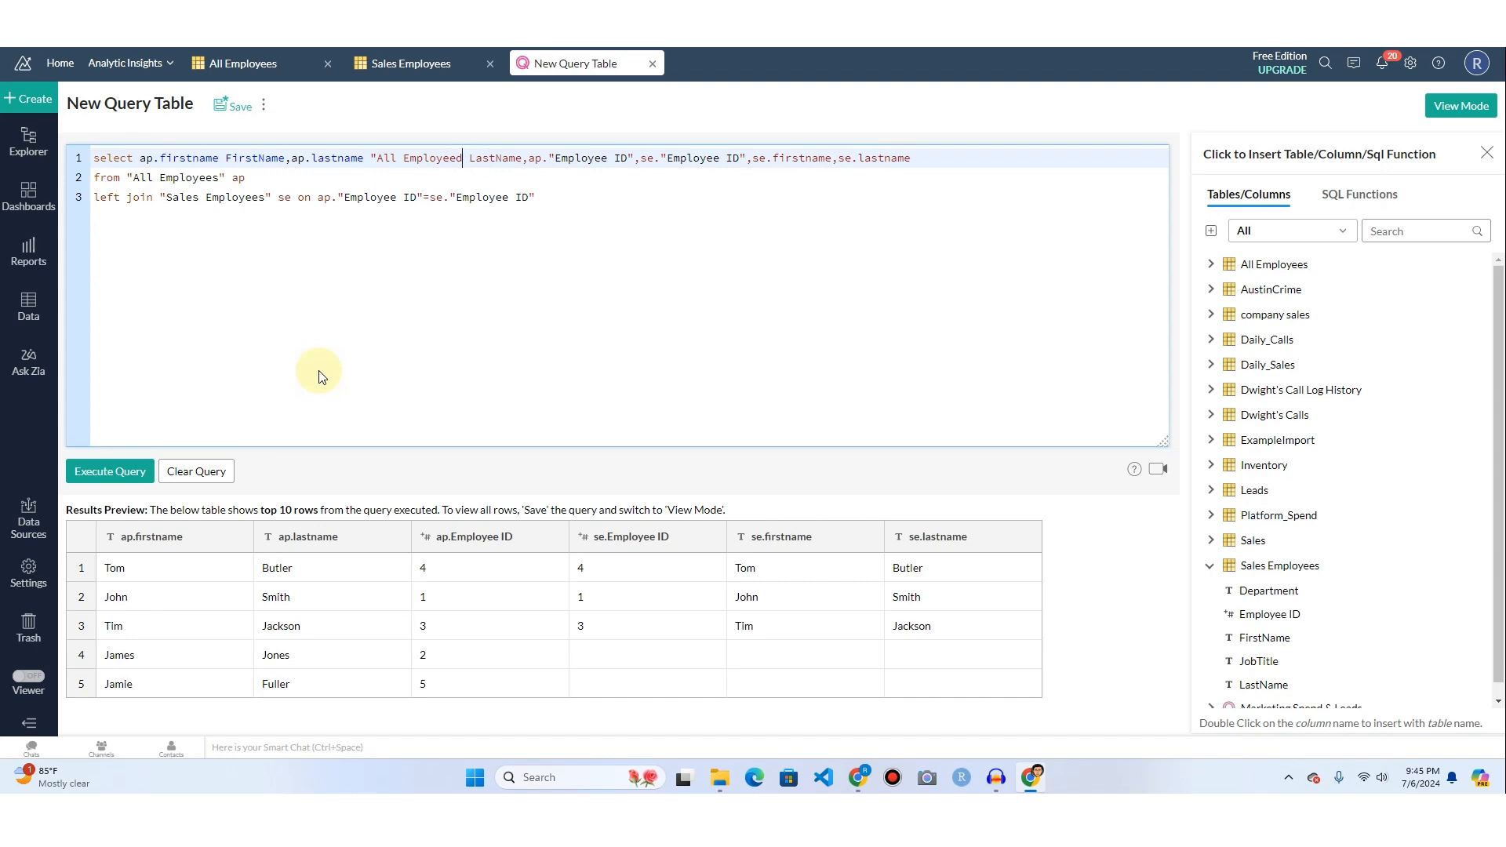
pyautogui.press('BackSpace')
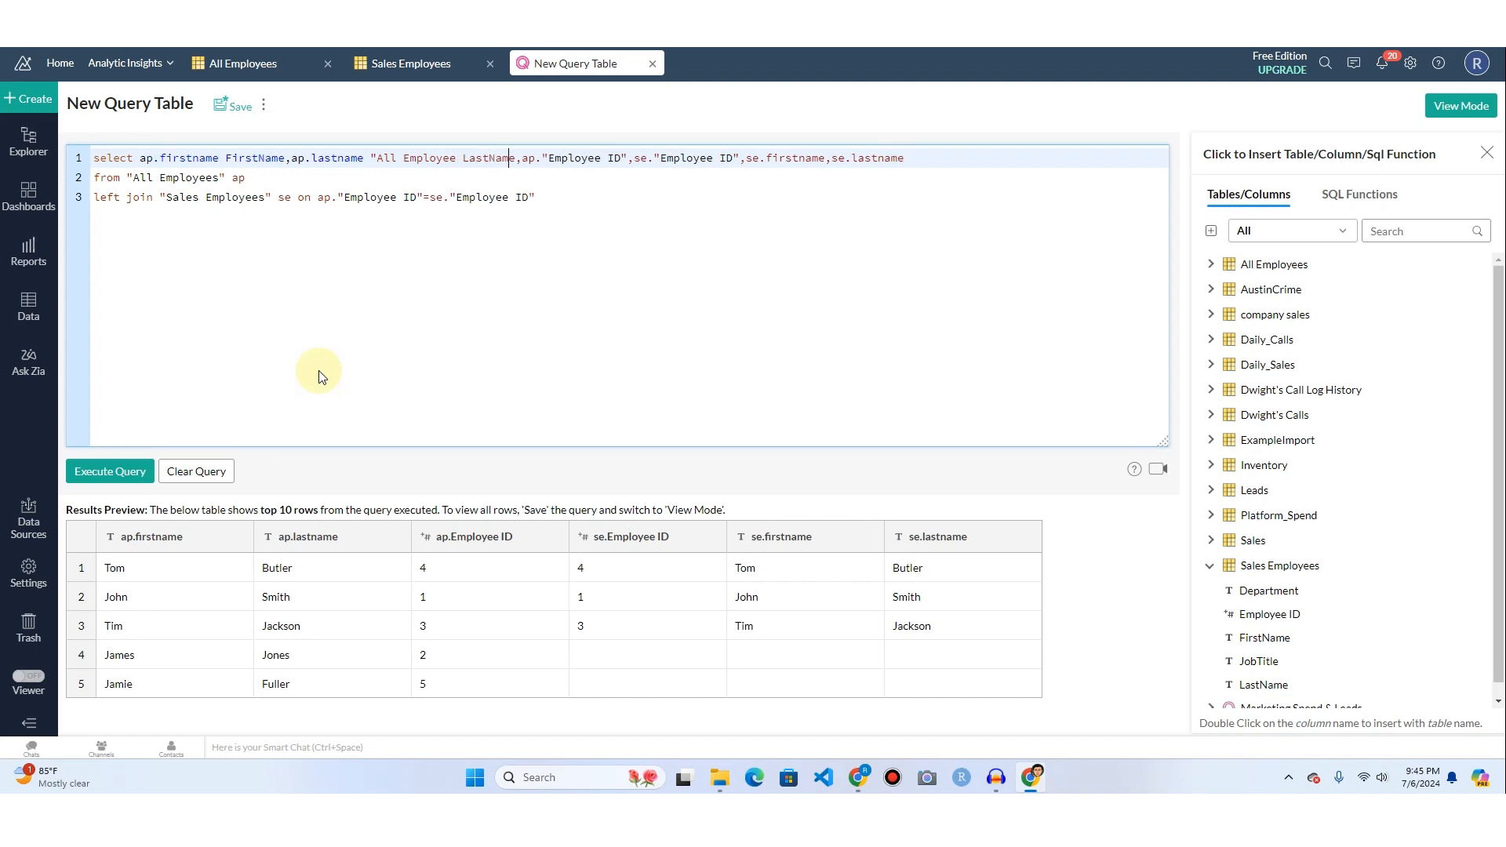
pyautogui.write('"')
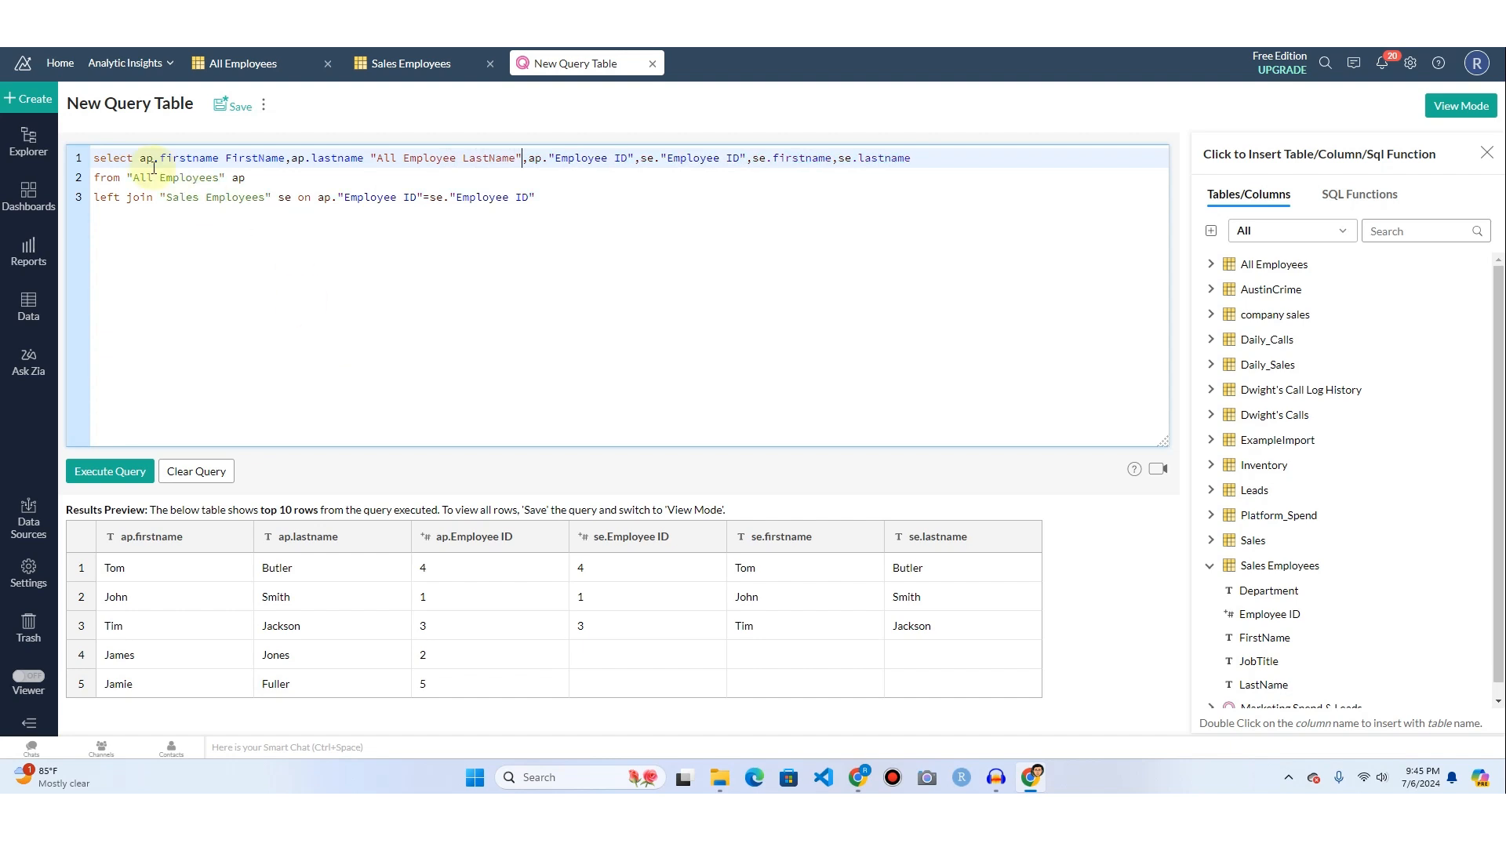
# Change the alias of ap.firstname to "All Employee FirstName" in double quotes.
pyautogui.click(226, 162)
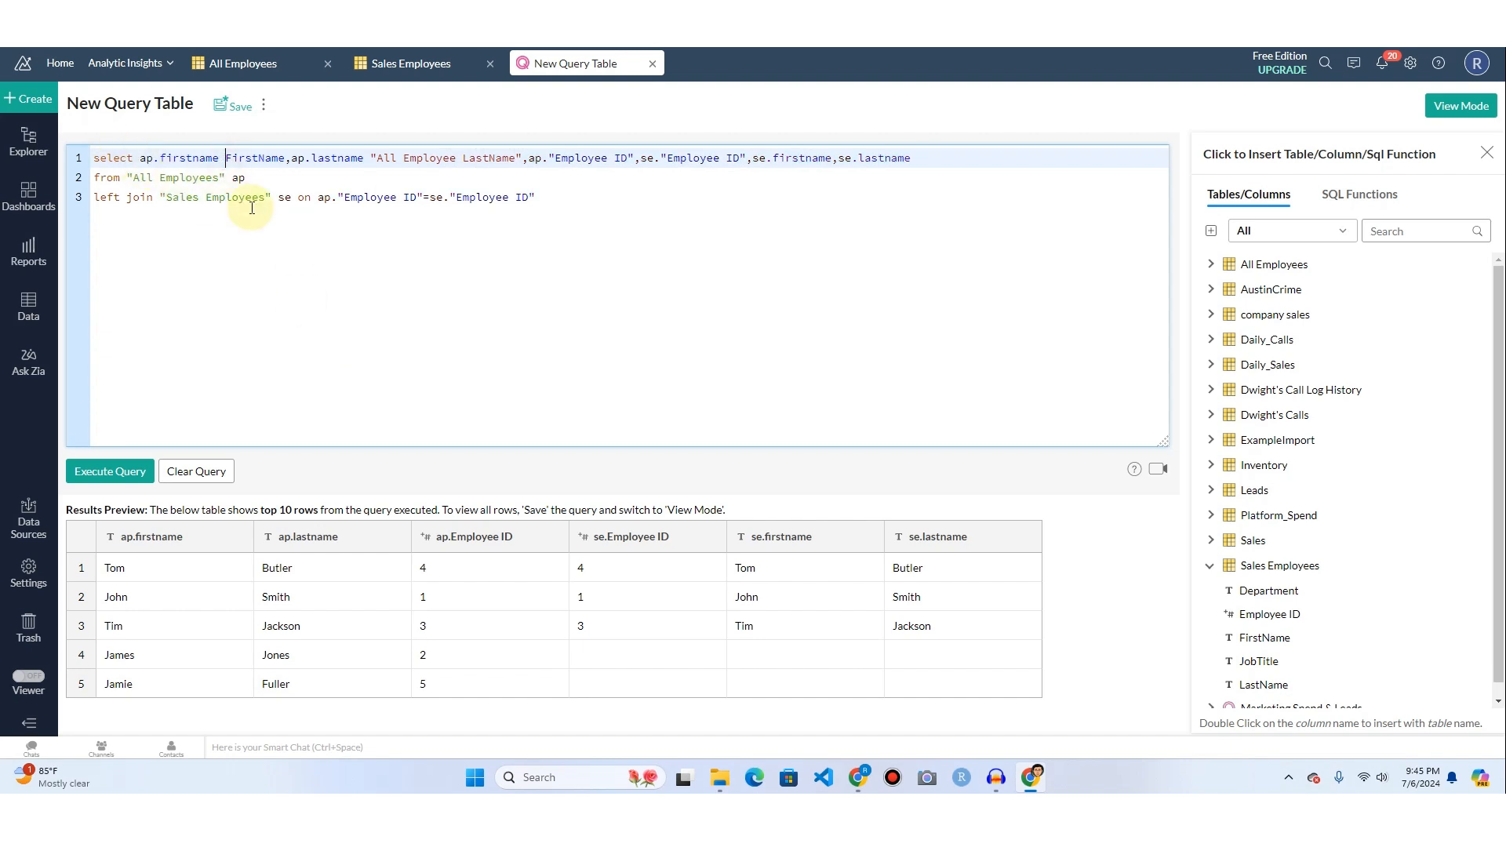
pyautogui.write('"All Employee LastName')
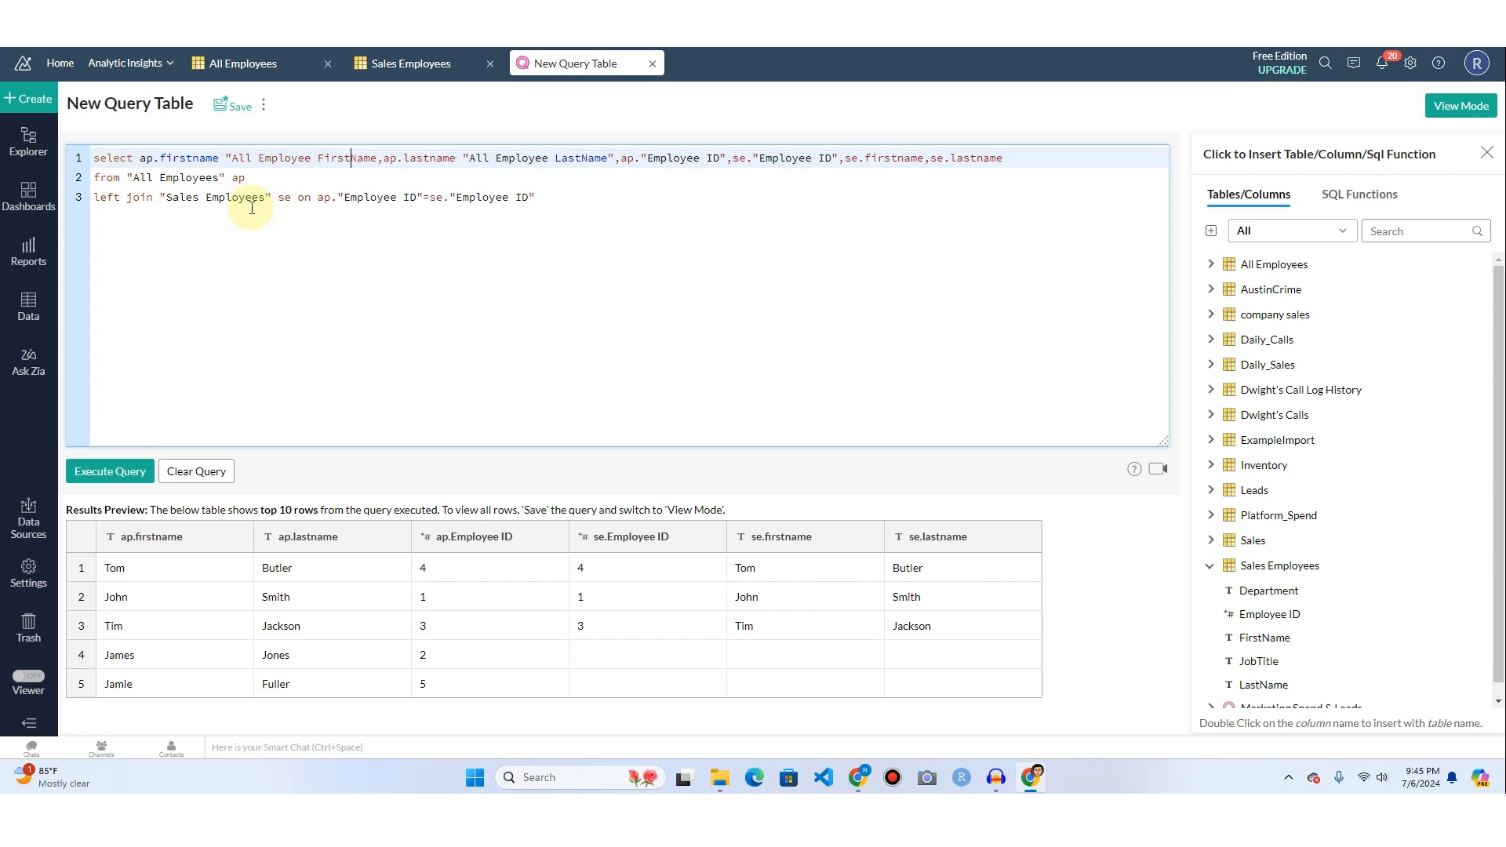
pyautogui.write('"')
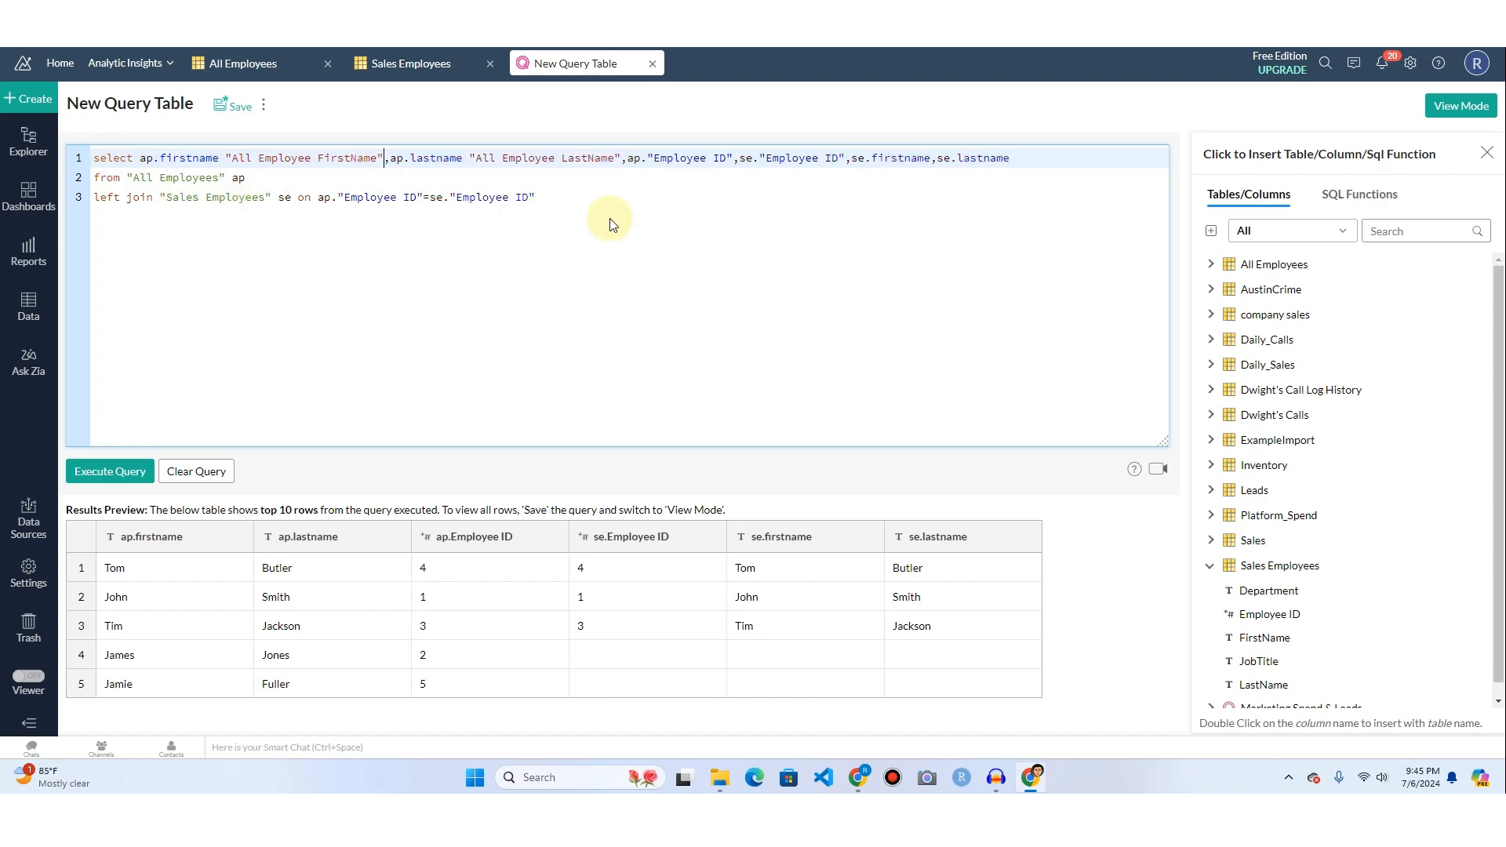
# Give ap."Employee ID" the alias "All Employee ID" and se."Employee ID" the alias "Sales Employee ID".
pyautogui.click(731, 161)
pyautogui.write('"All Employee ')
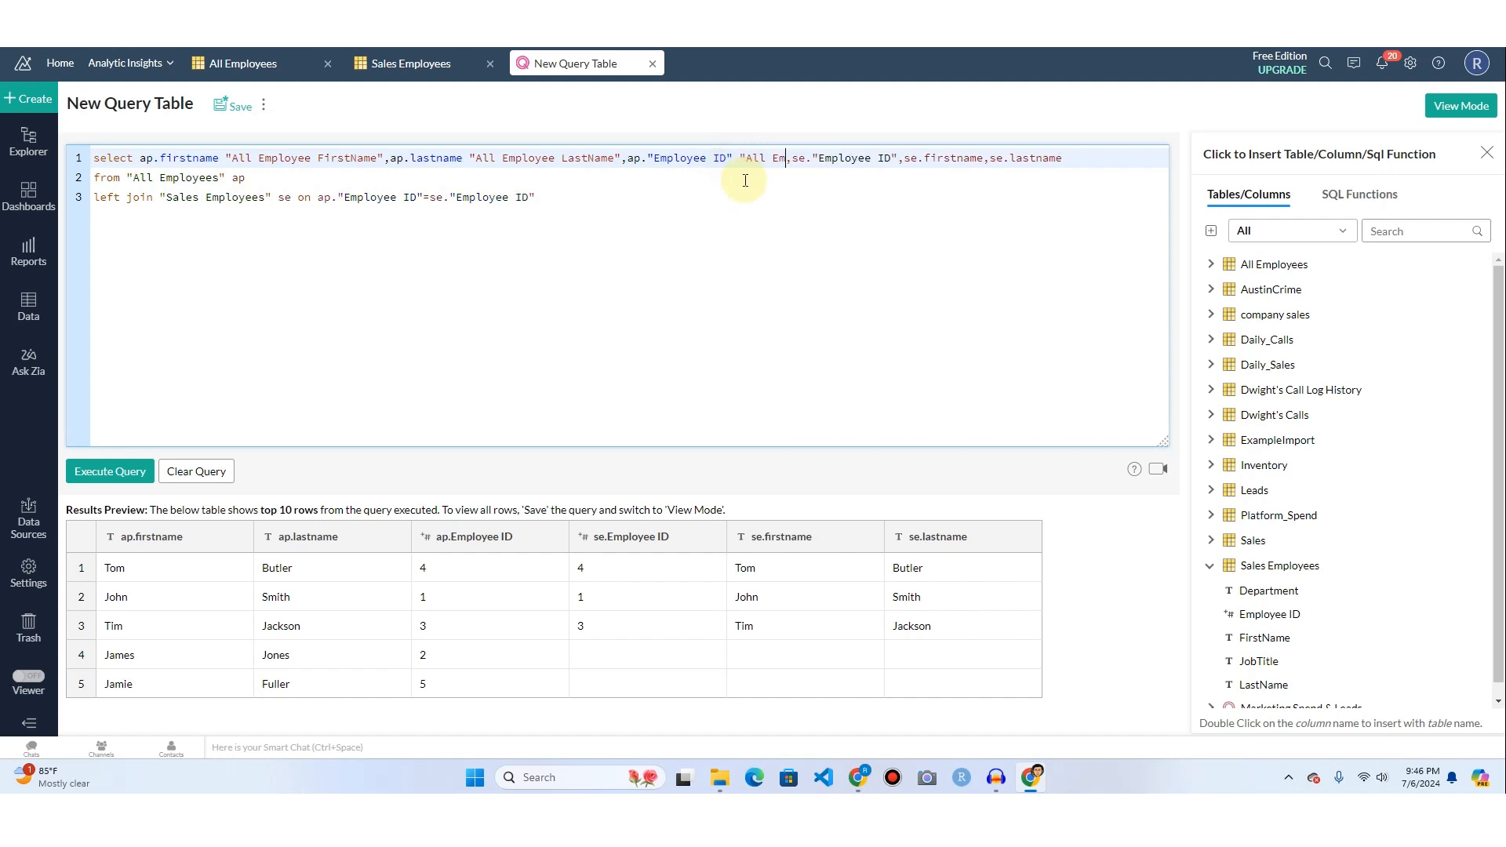
pyautogui.write('ID",se."Employee')
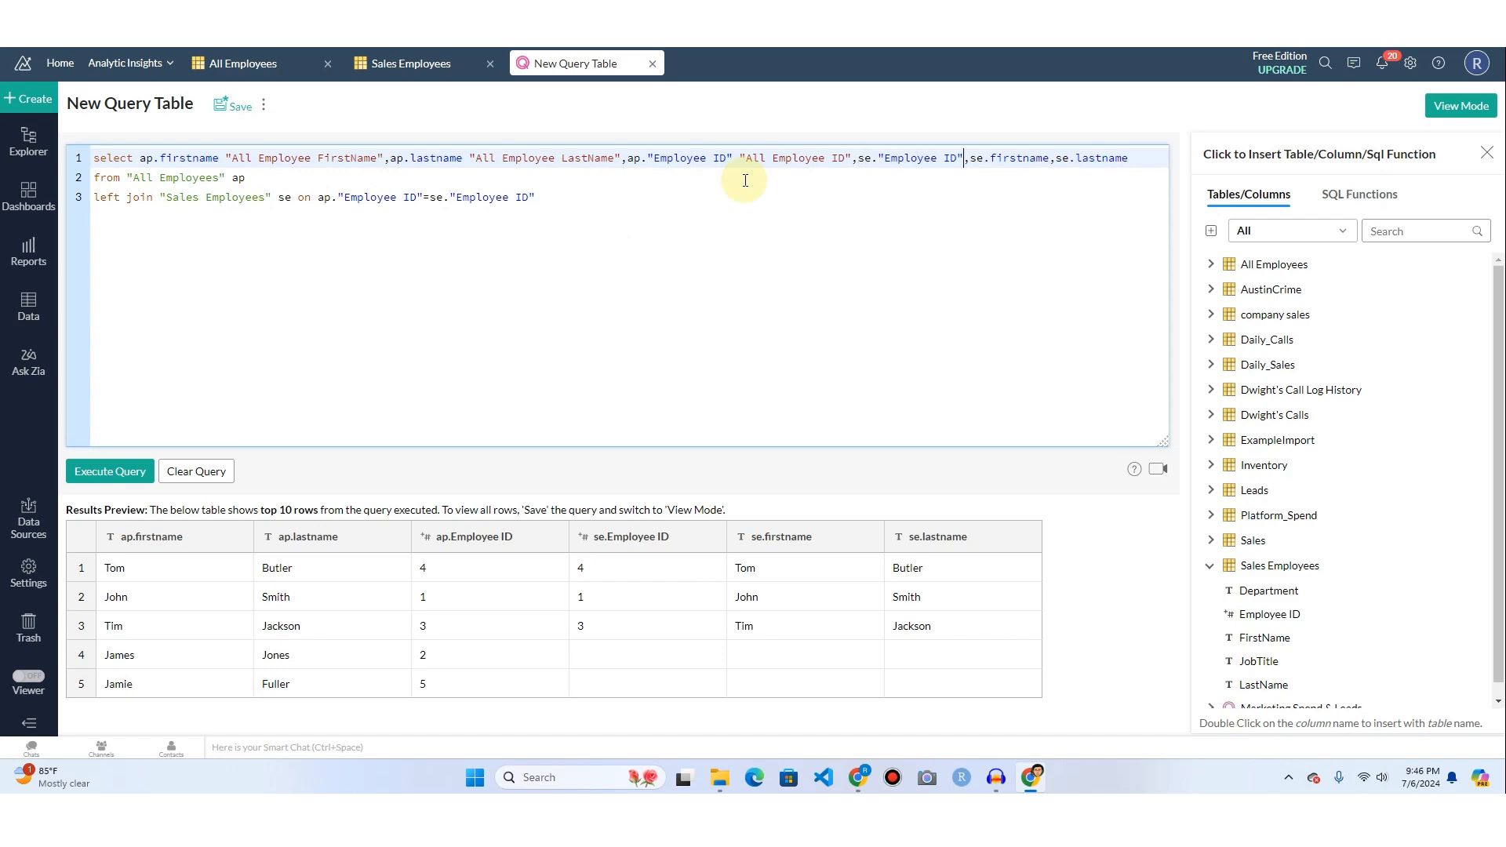
pyautogui.write(' ID" "Sales E')
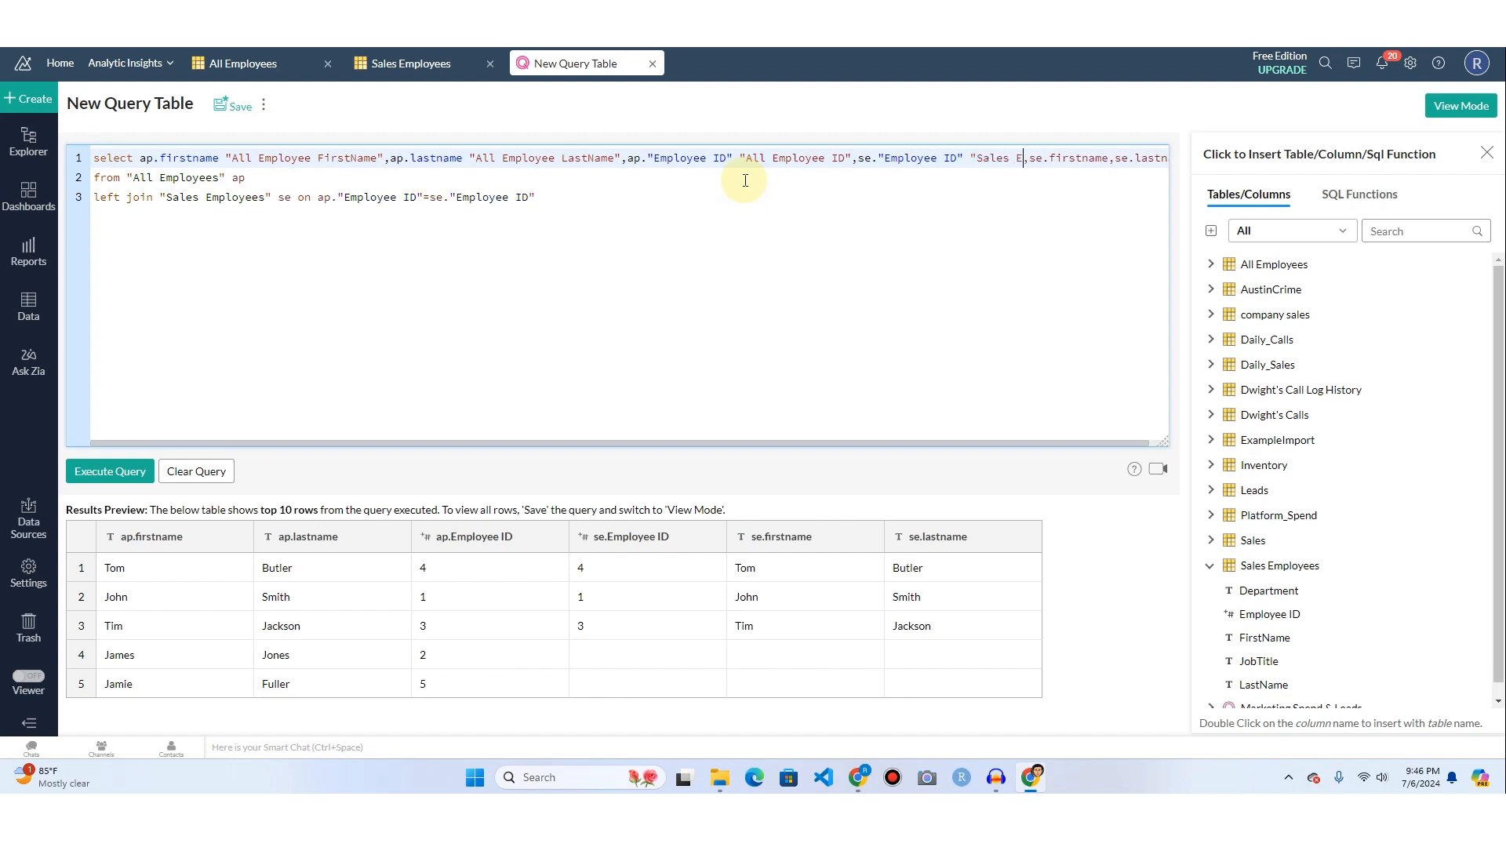
pyautogui.write('mployee ID"')
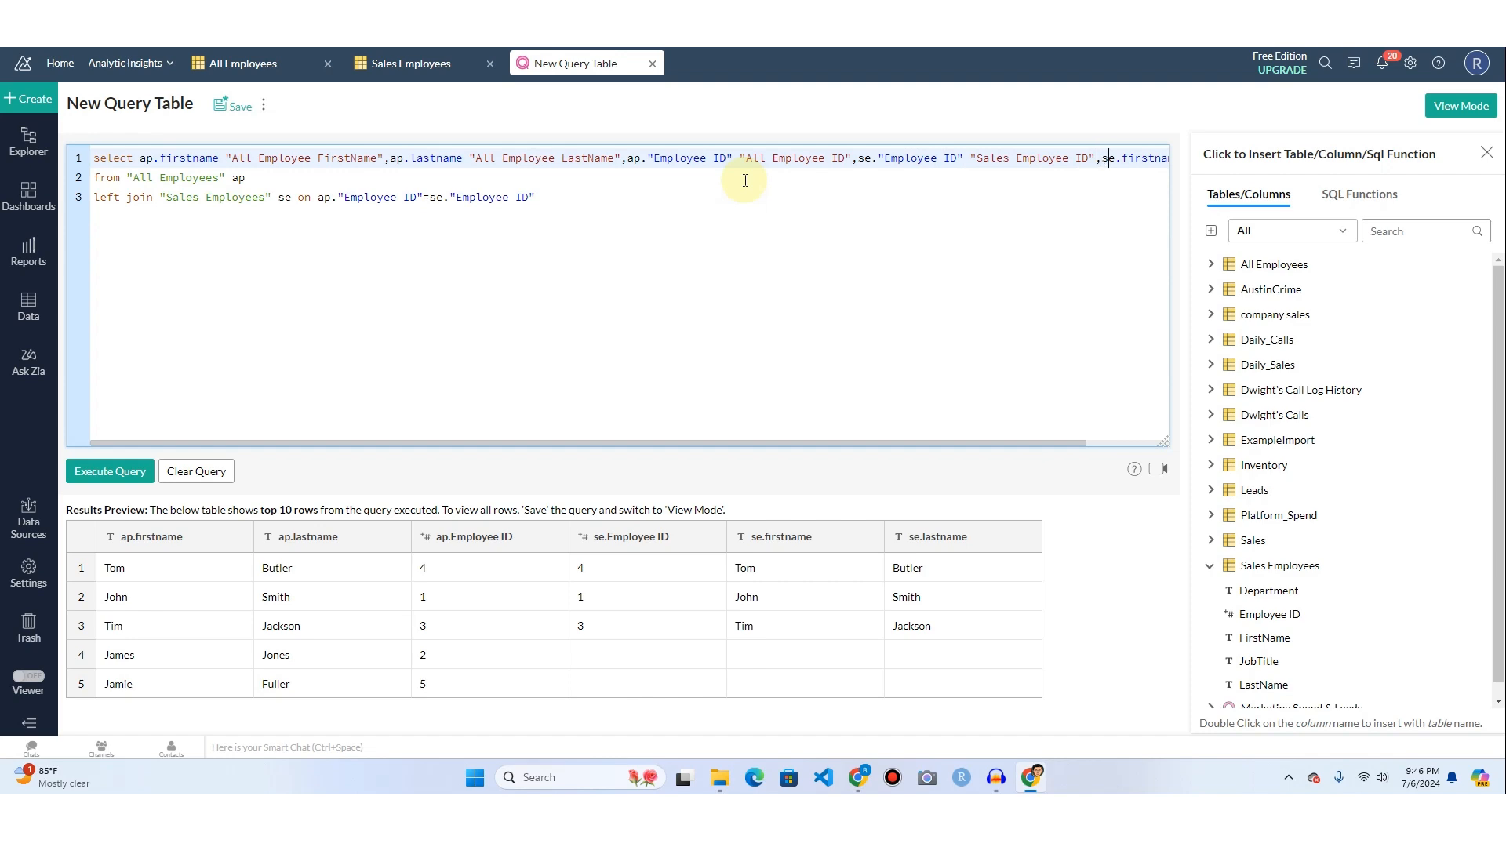
# Break the select clause onto a new line just before se.firstname.
pyautogui.press('Right')
pyautogui.press('Right')
pyautogui.press('Right')
pyautogui.press('Right')
pyautogui.press('Right')
pyautogui.press('Right')
pyautogui.press('Right')
pyautogui.press('Right')
pyautogui.press('Right')
pyautogui.press('Right')
pyautogui.press('Right')
pyautogui.press('Right')
pyautogui.press('Right')
pyautogui.press('Right')
pyautogui.press('Right')
pyautogui.press('Right')
pyautogui.press('Right')
pyautogui.press('Right')
pyautogui.press('Right')
pyautogui.press('Right')
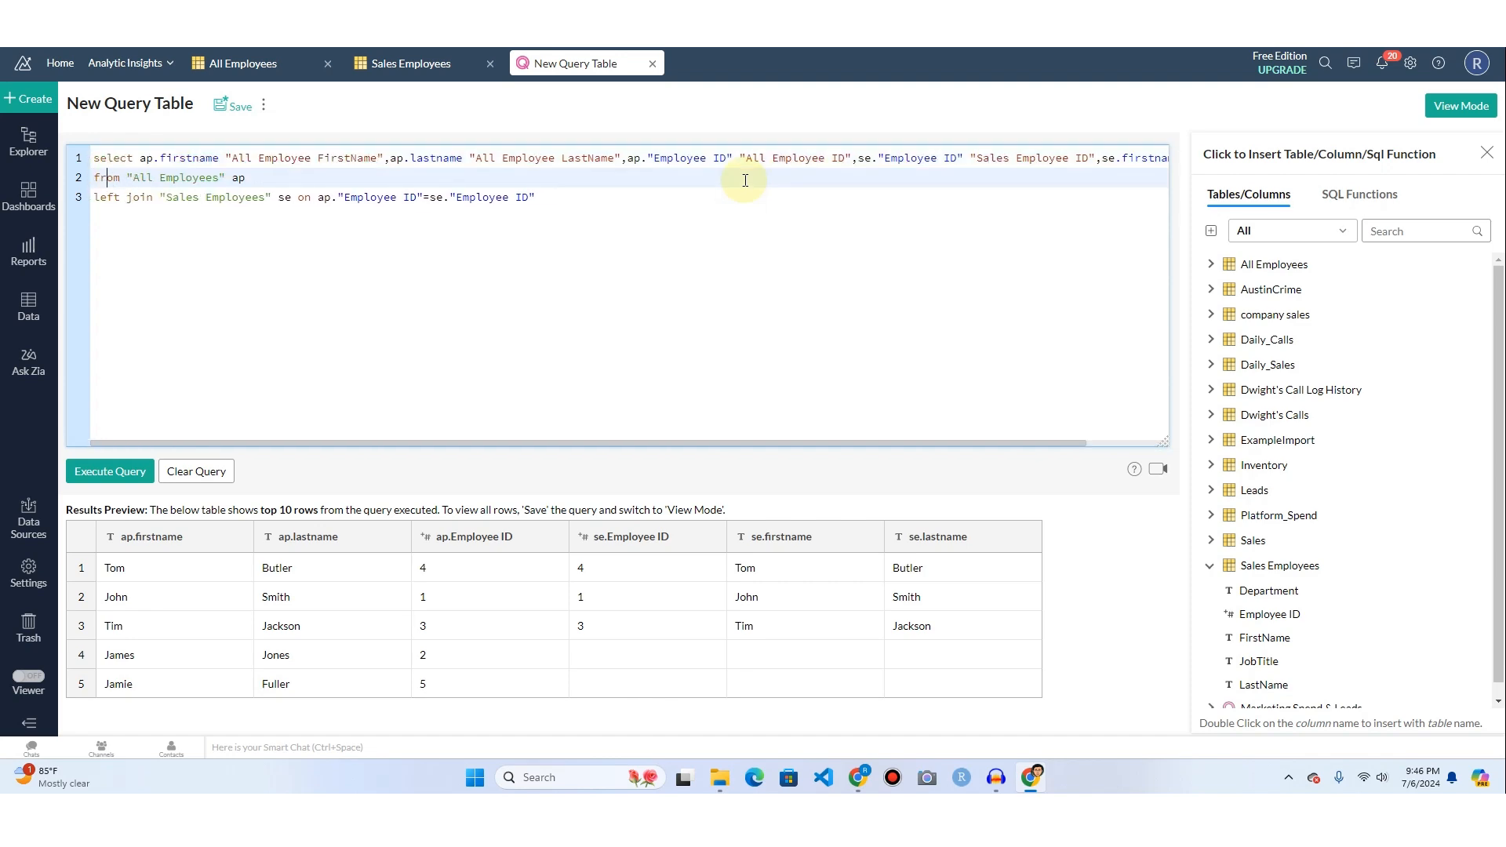
pyautogui.moveTo(1029, 445); pyautogui.dragTo(1127, 444)
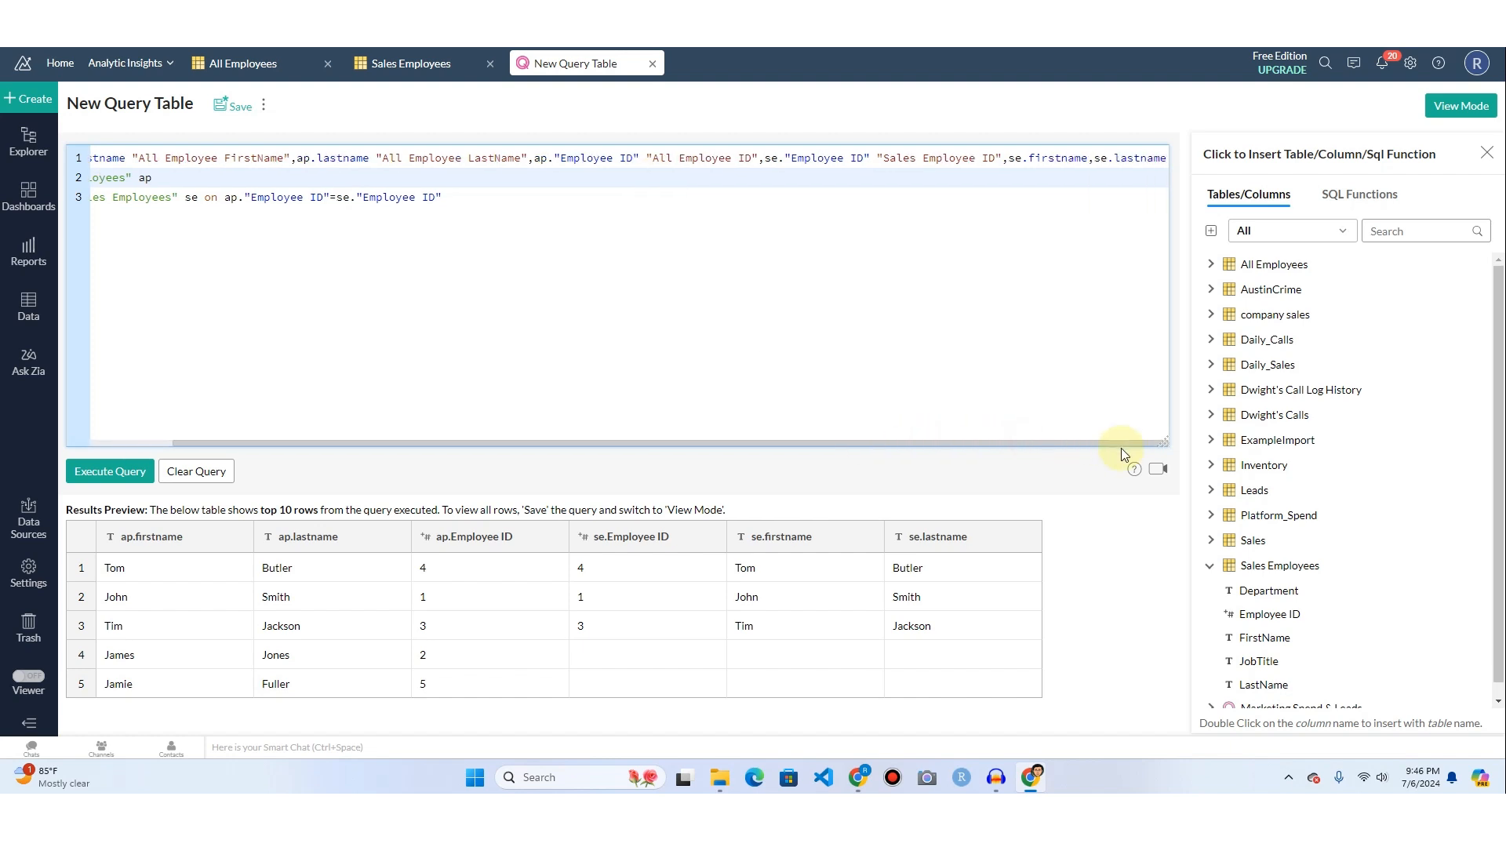
pyautogui.click(1012, 161)
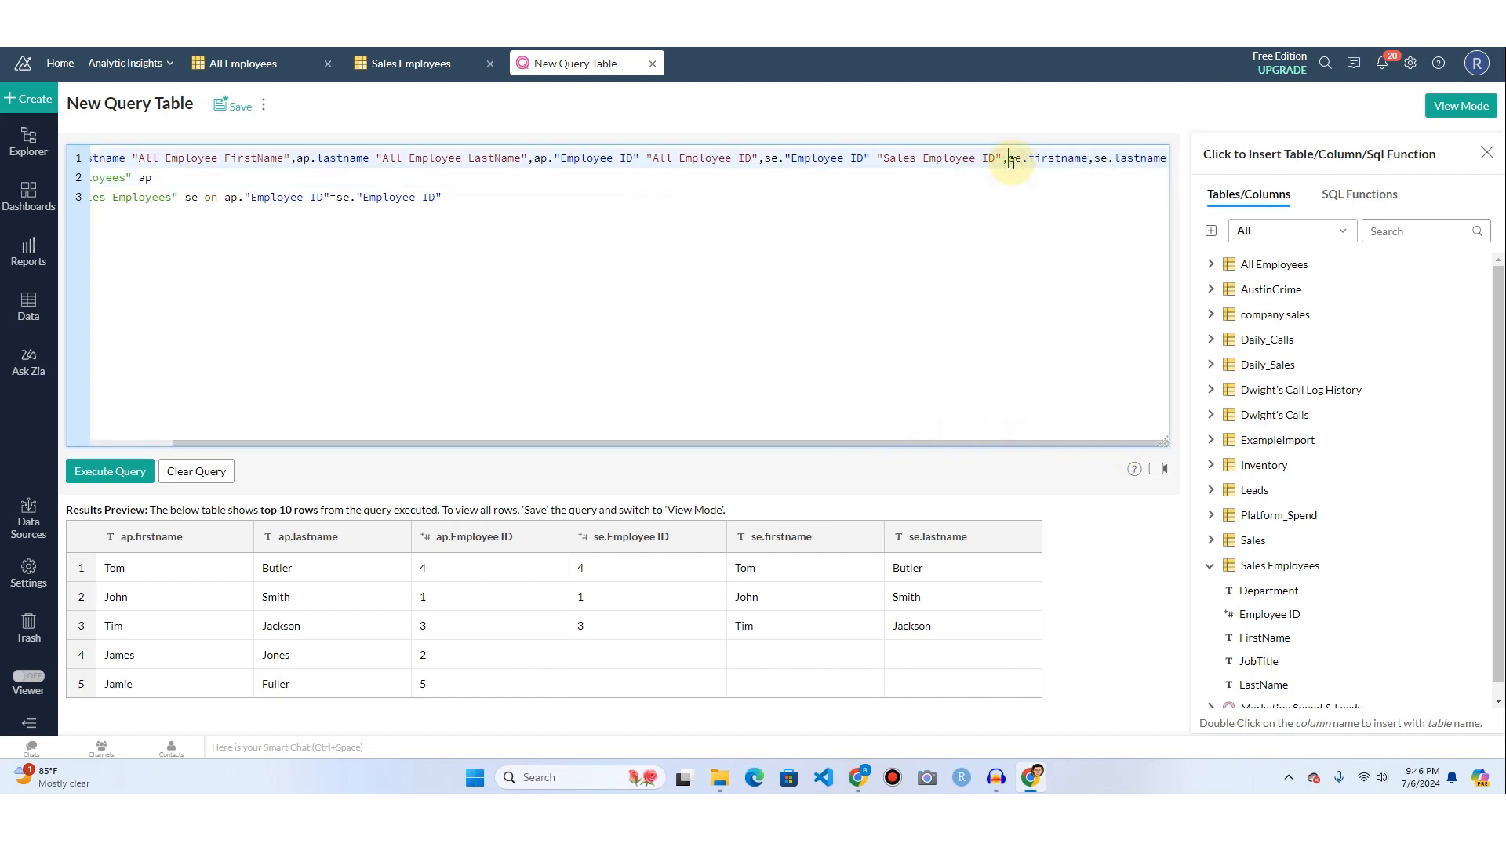
pyautogui.press('Return')
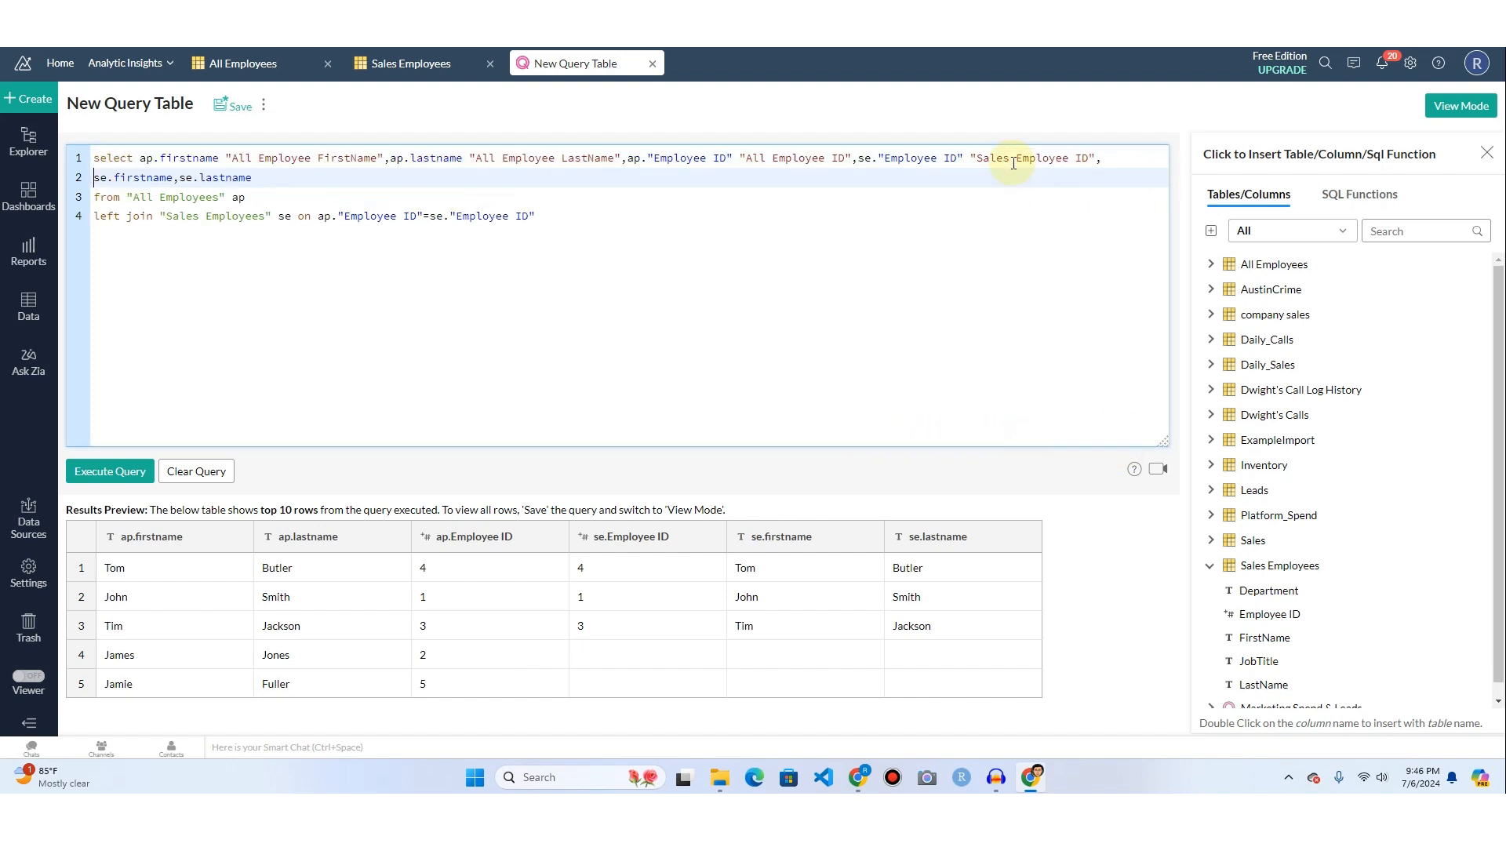
# Give se.firstname the alias "Sales Employee FirstName" in double quotes.
pyautogui.click(173, 178)
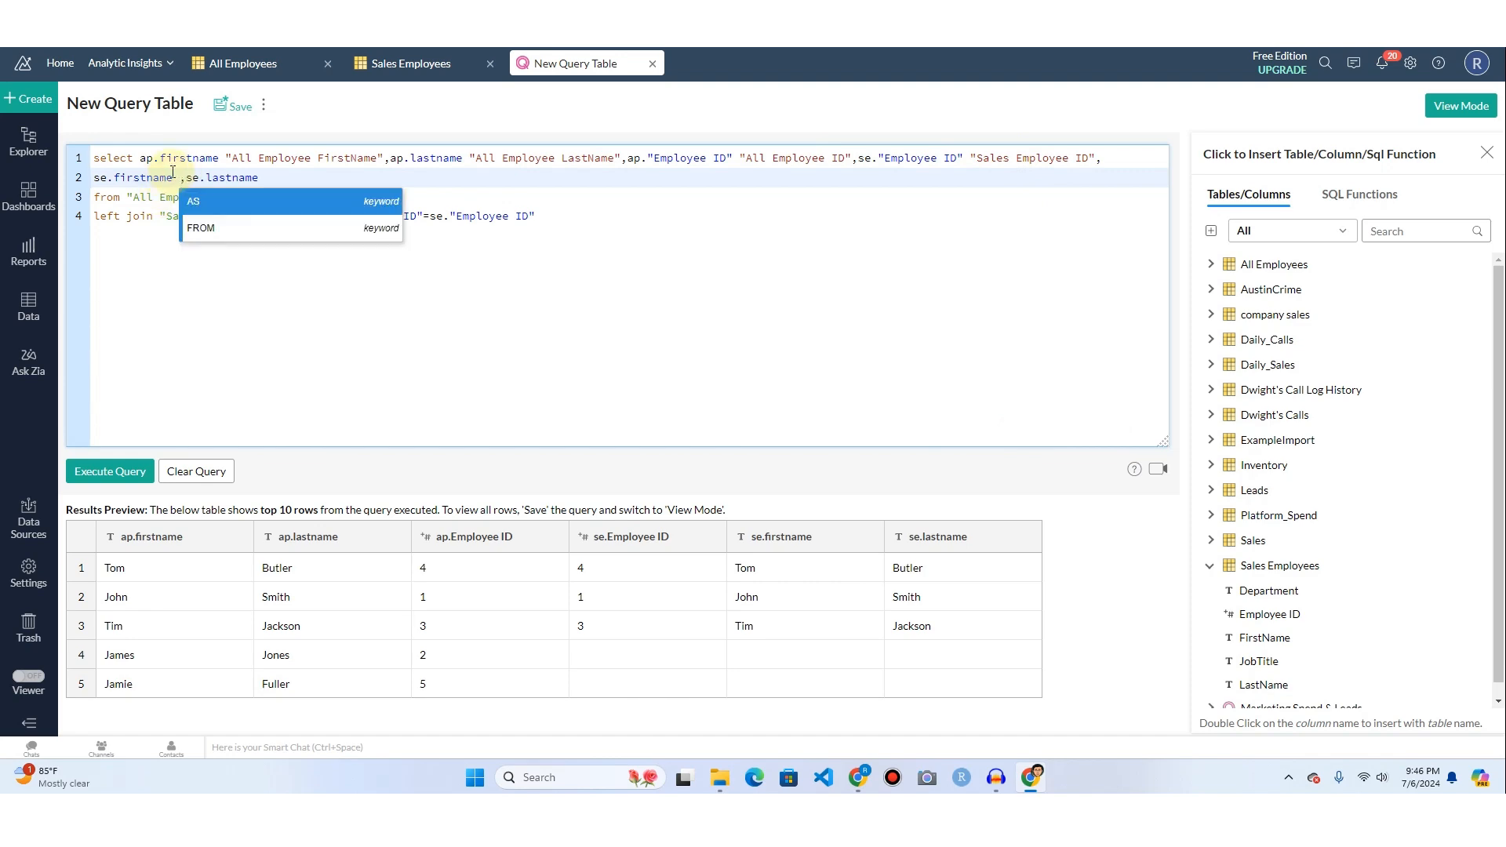
pyautogui.write('"Sales Employe')
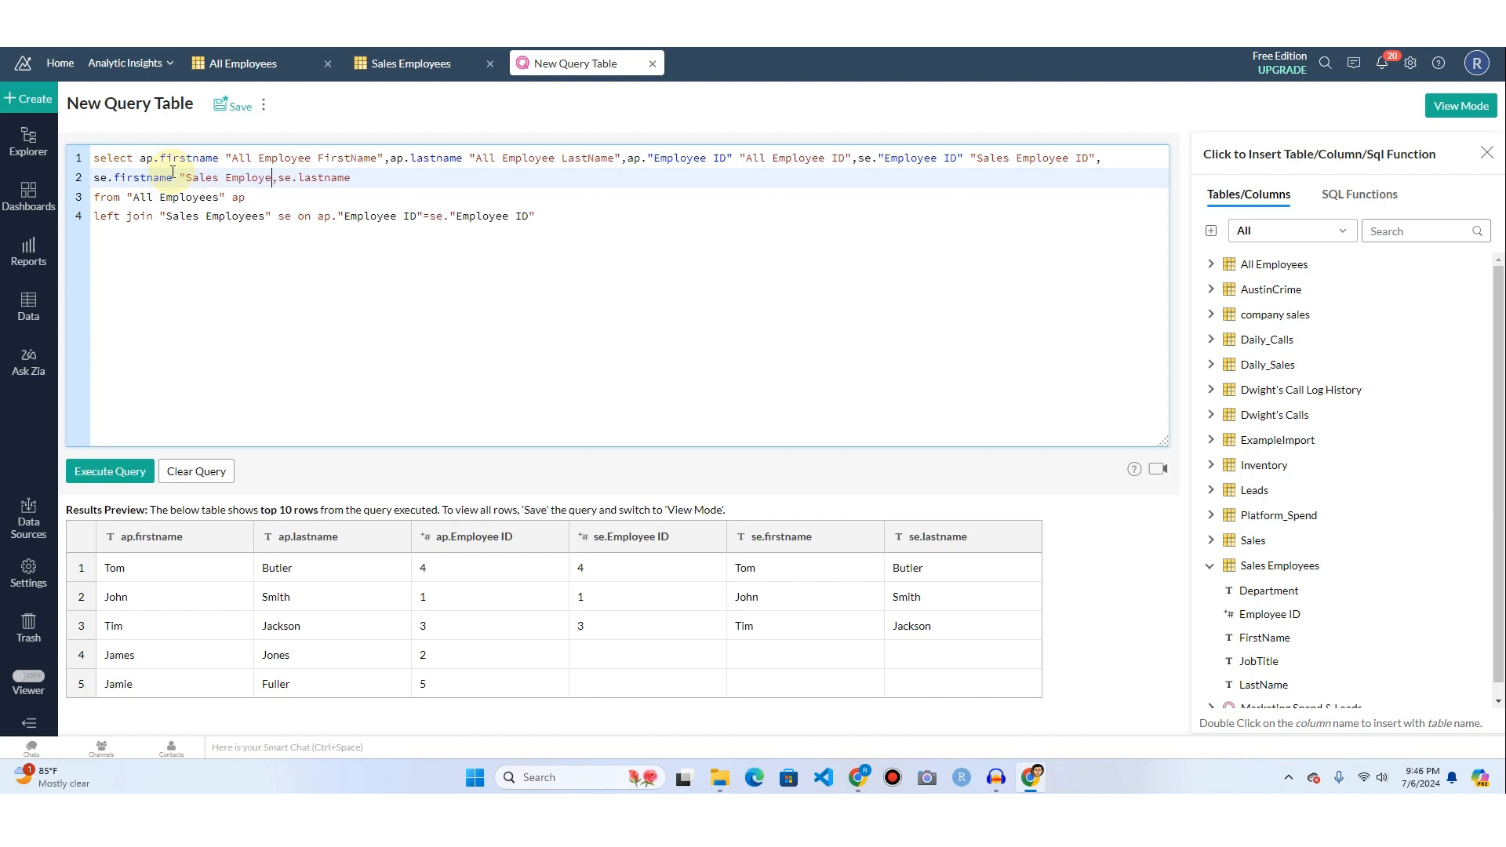
pyautogui.write('e ID')
pyautogui.press('BackSpace')
pyautogui.press('BackSpace')
pyautogui.write('FirstName",se.lastname ')
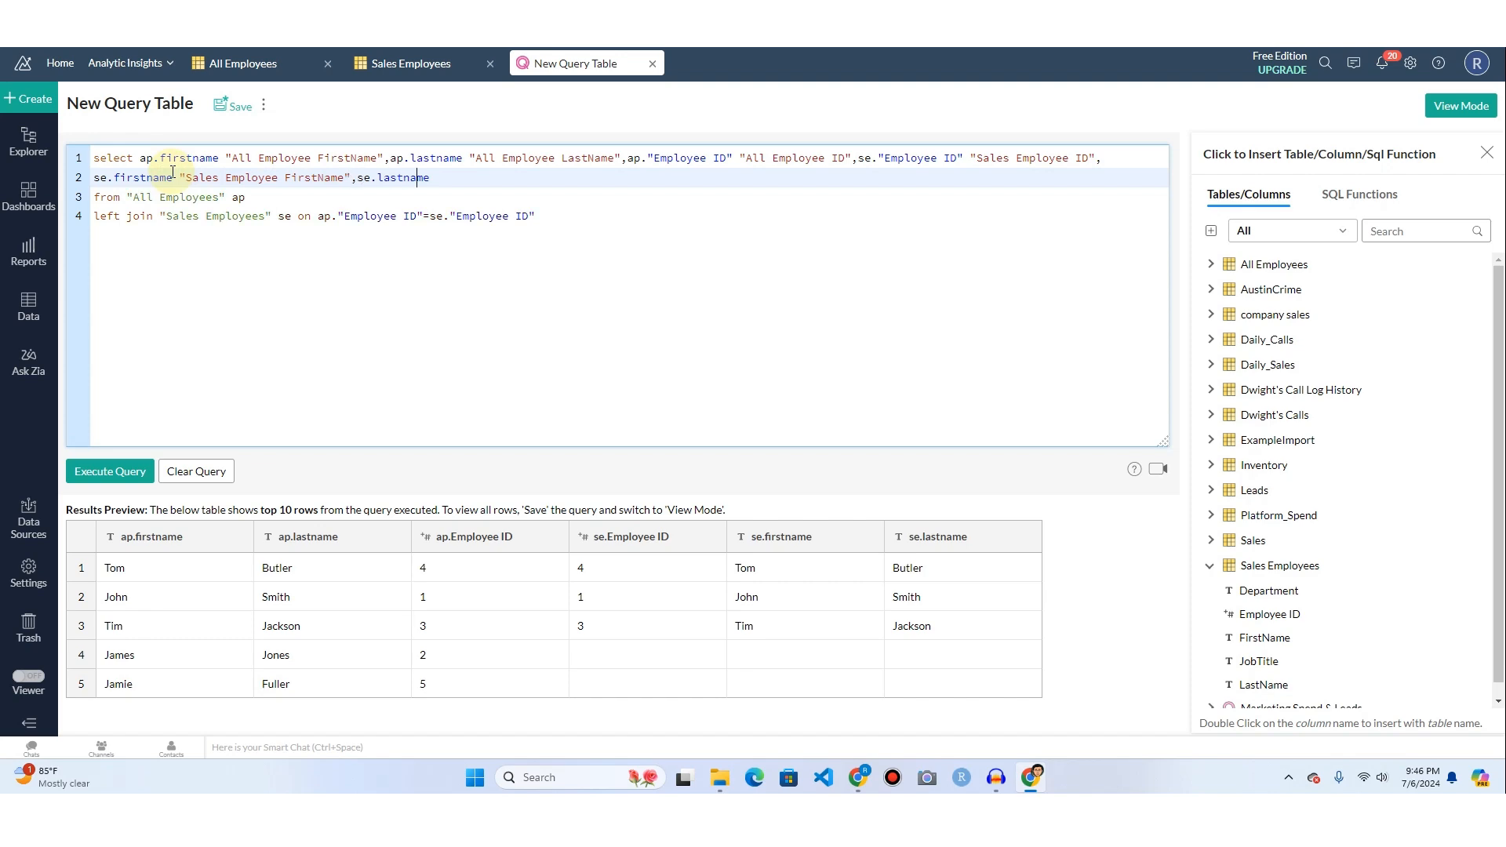
pyautogui.write('"Sales Employee')
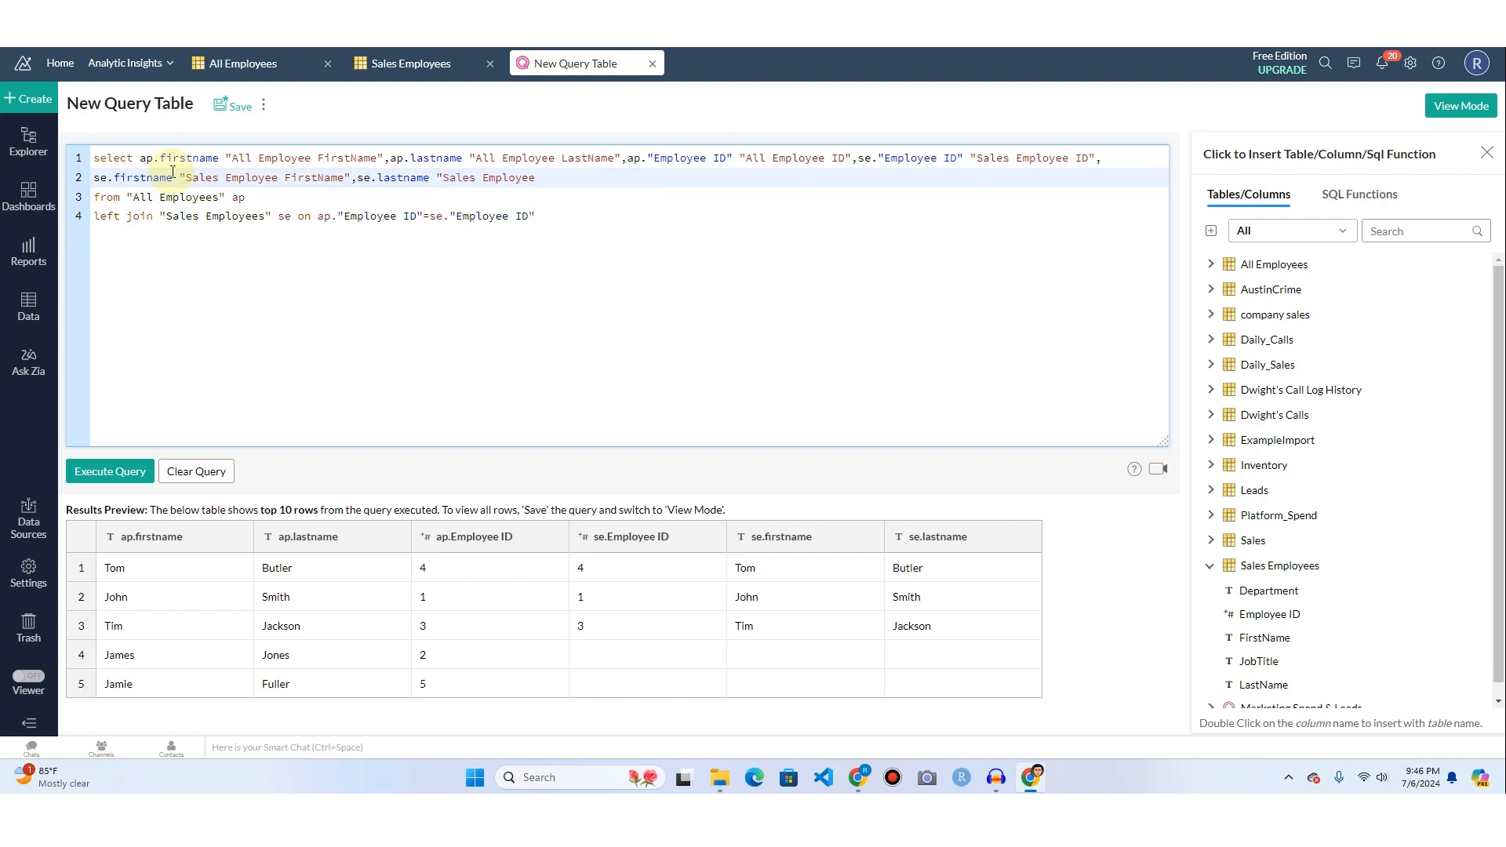
pyautogui.write(' LastName"')
# Give se.lastname the alias "Sales Employee LastName" in double quotes and execute the query.
pyautogui.click(118, 471)
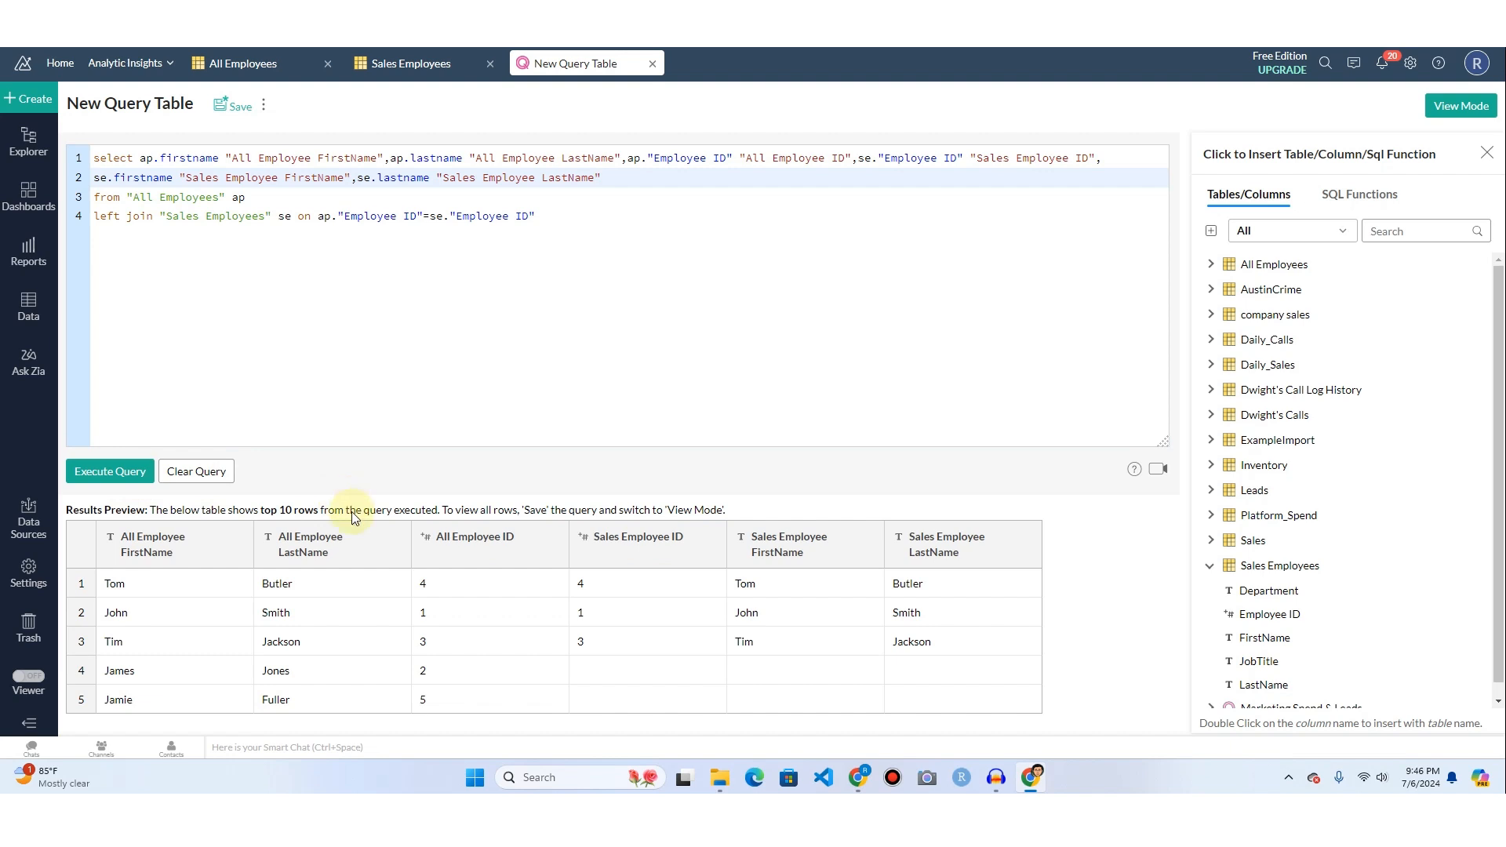